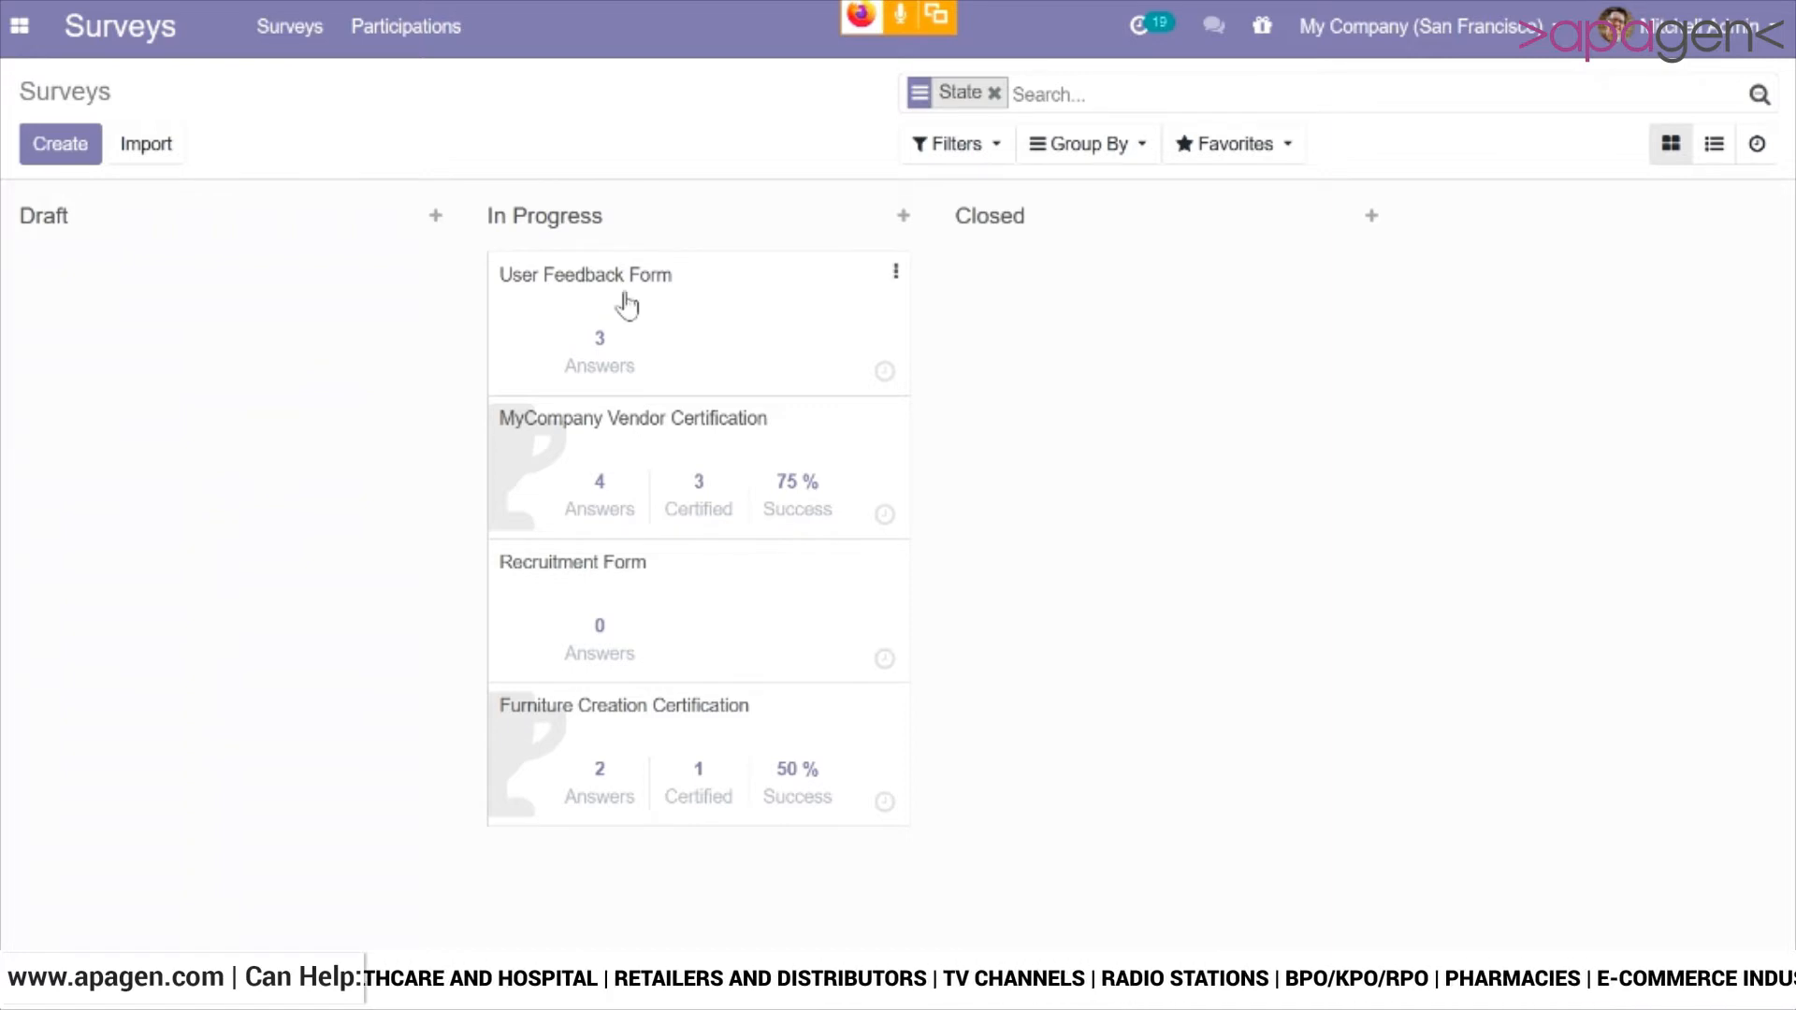
Step: Open the User Feedback Form survey for editing and review its category choices and list of questions
click(622, 302)
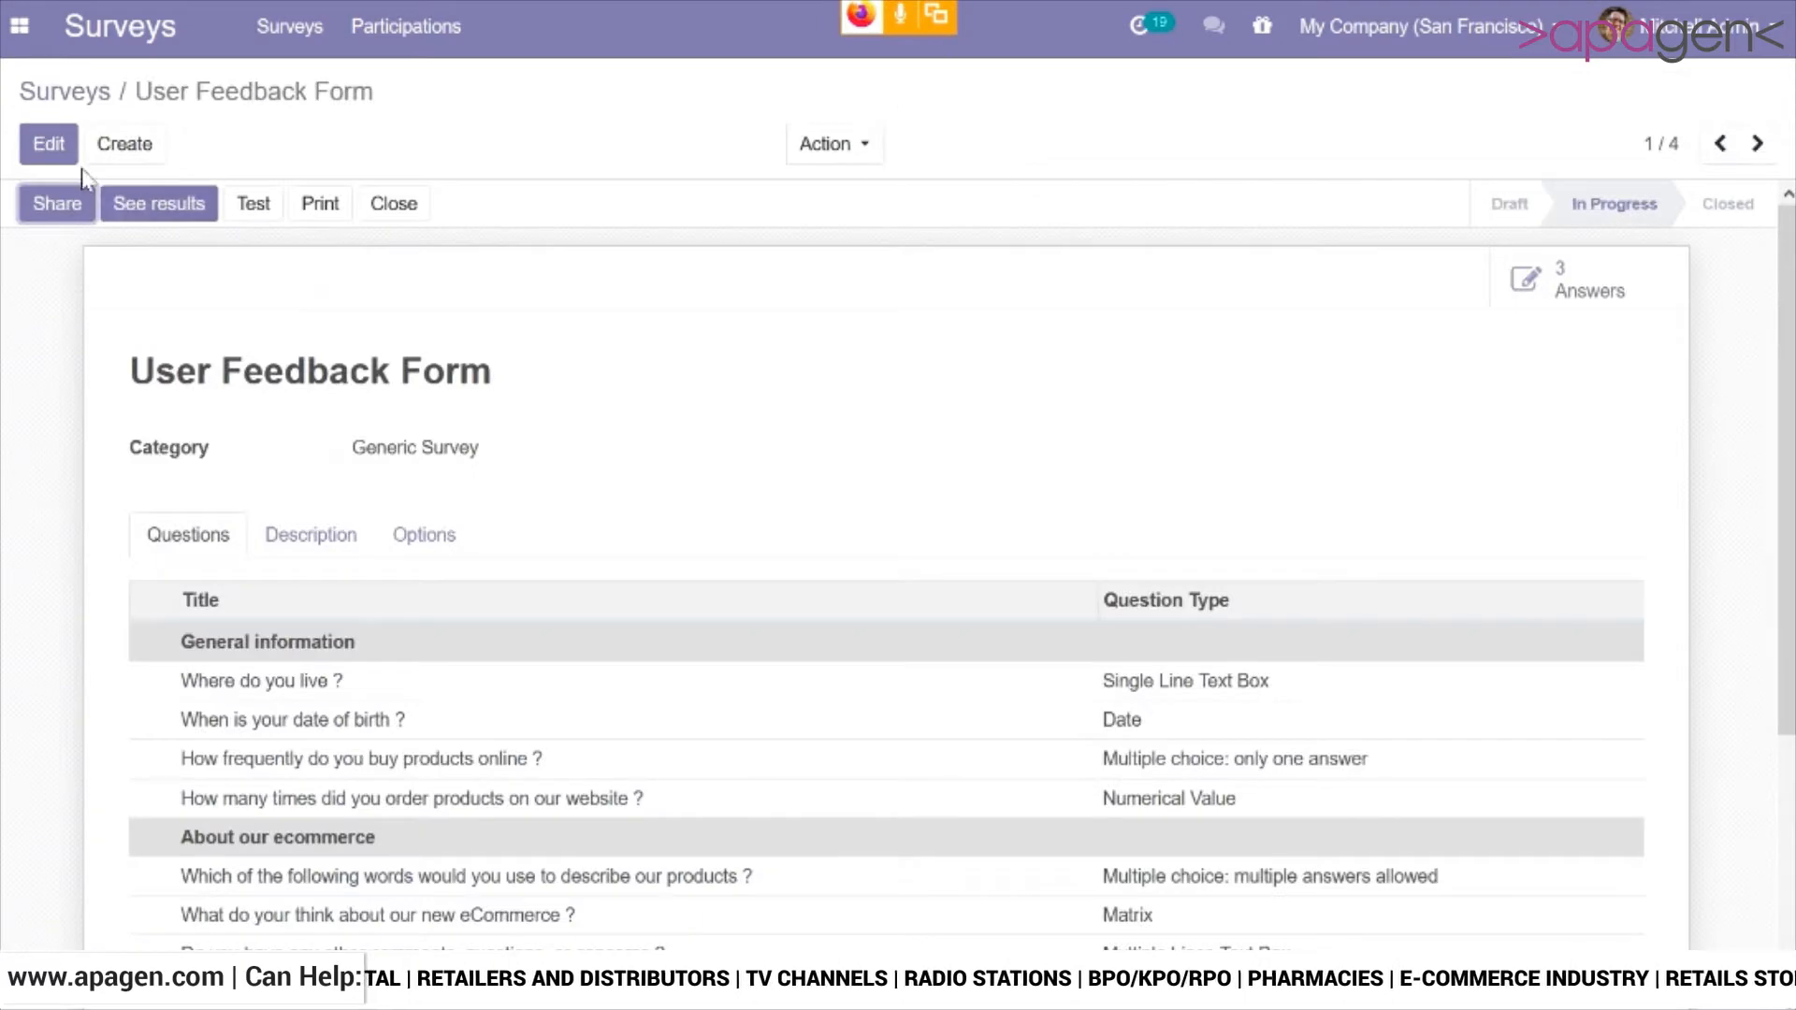
click(42, 147)
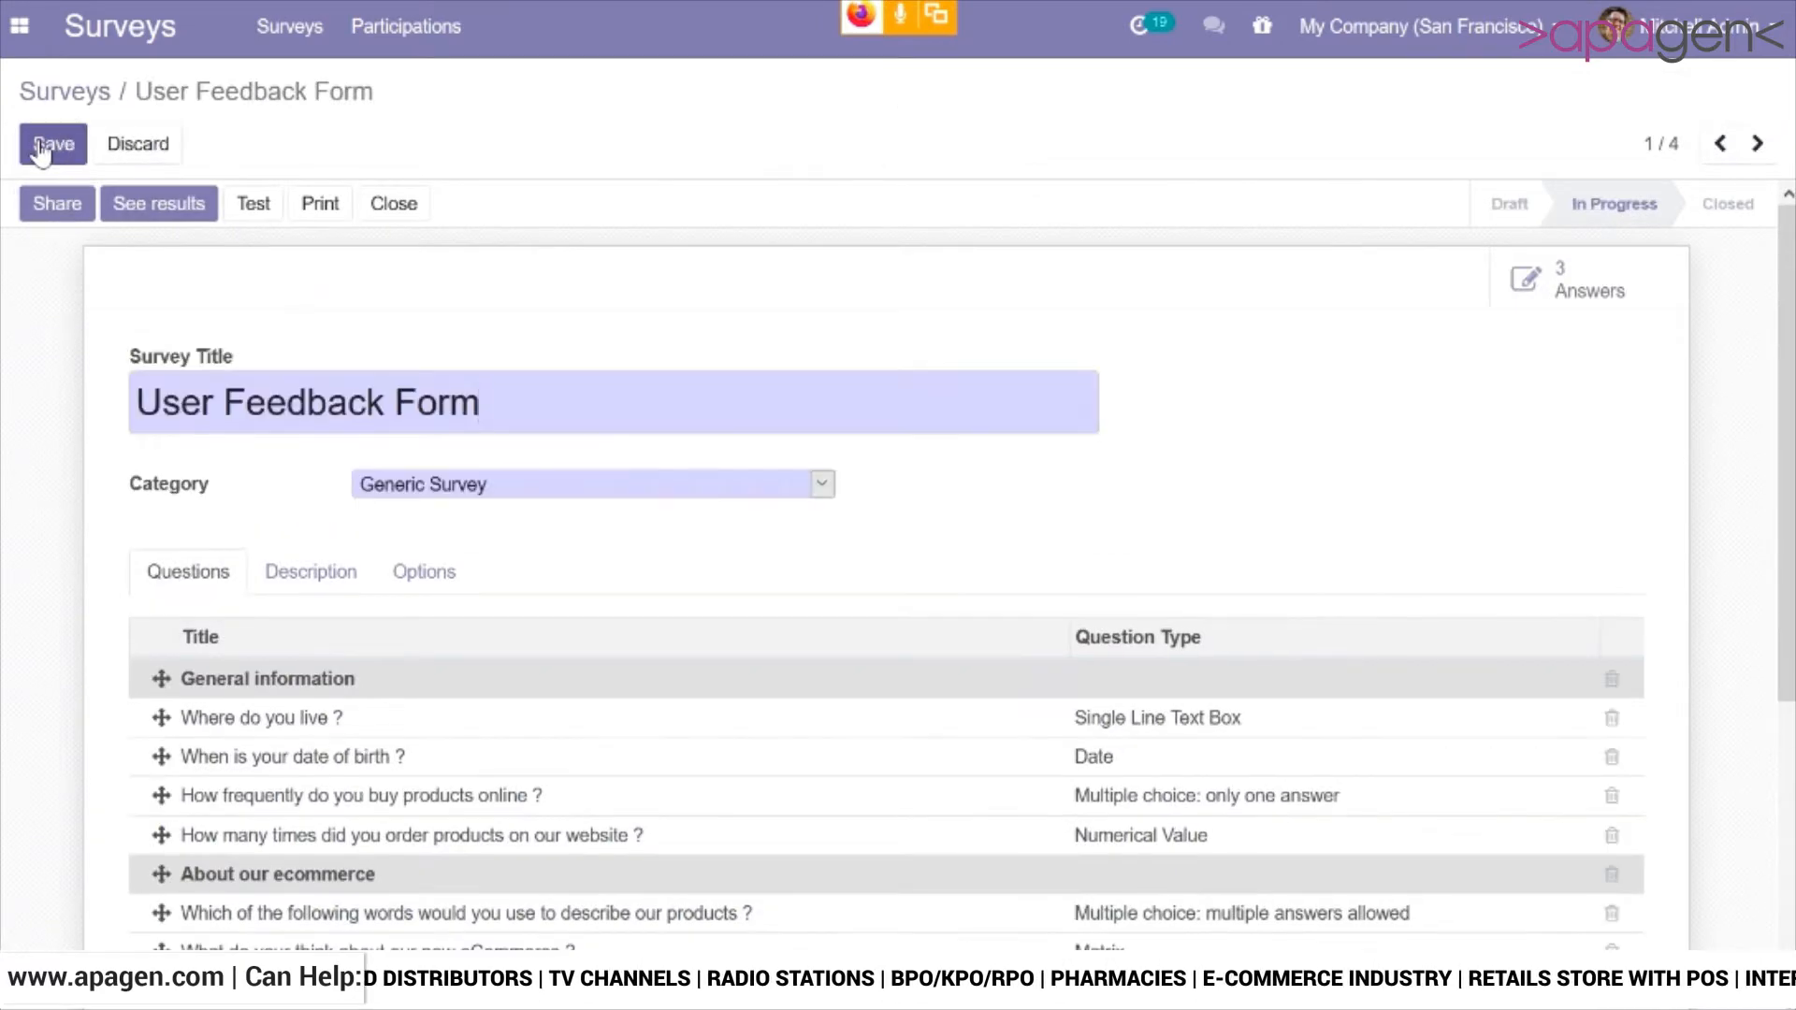
click(772, 487)
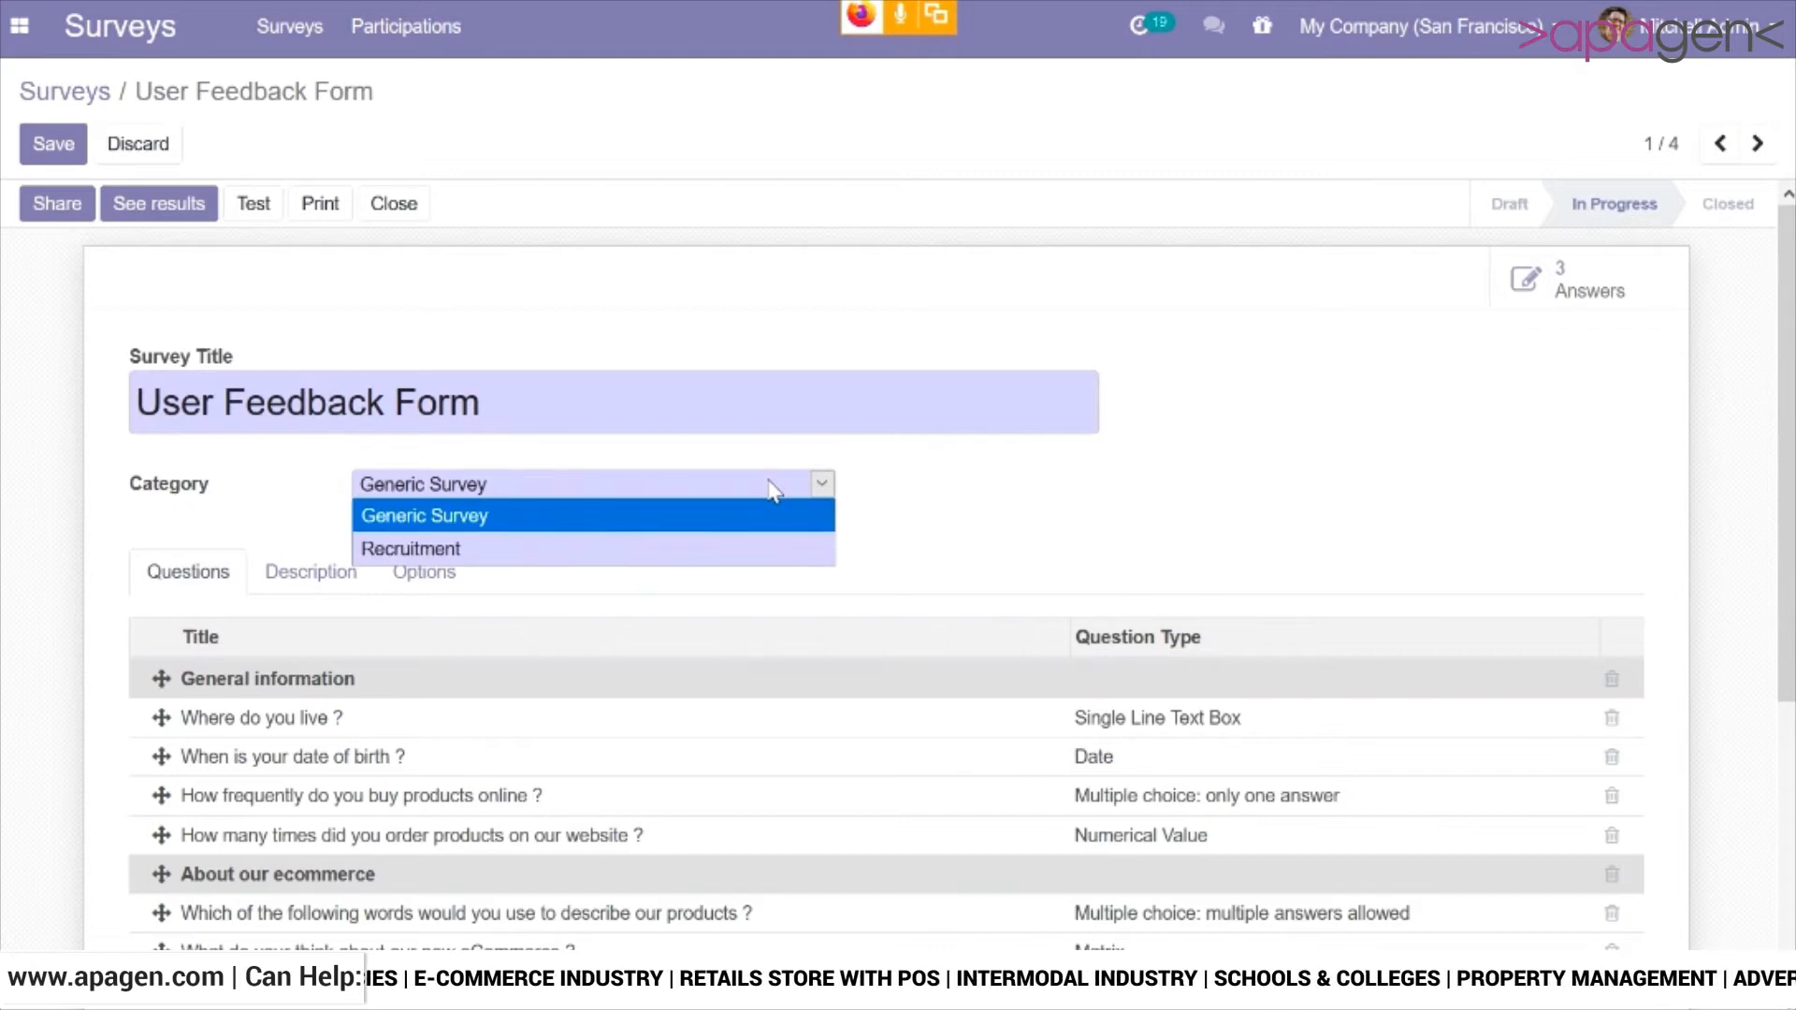
click(1041, 446)
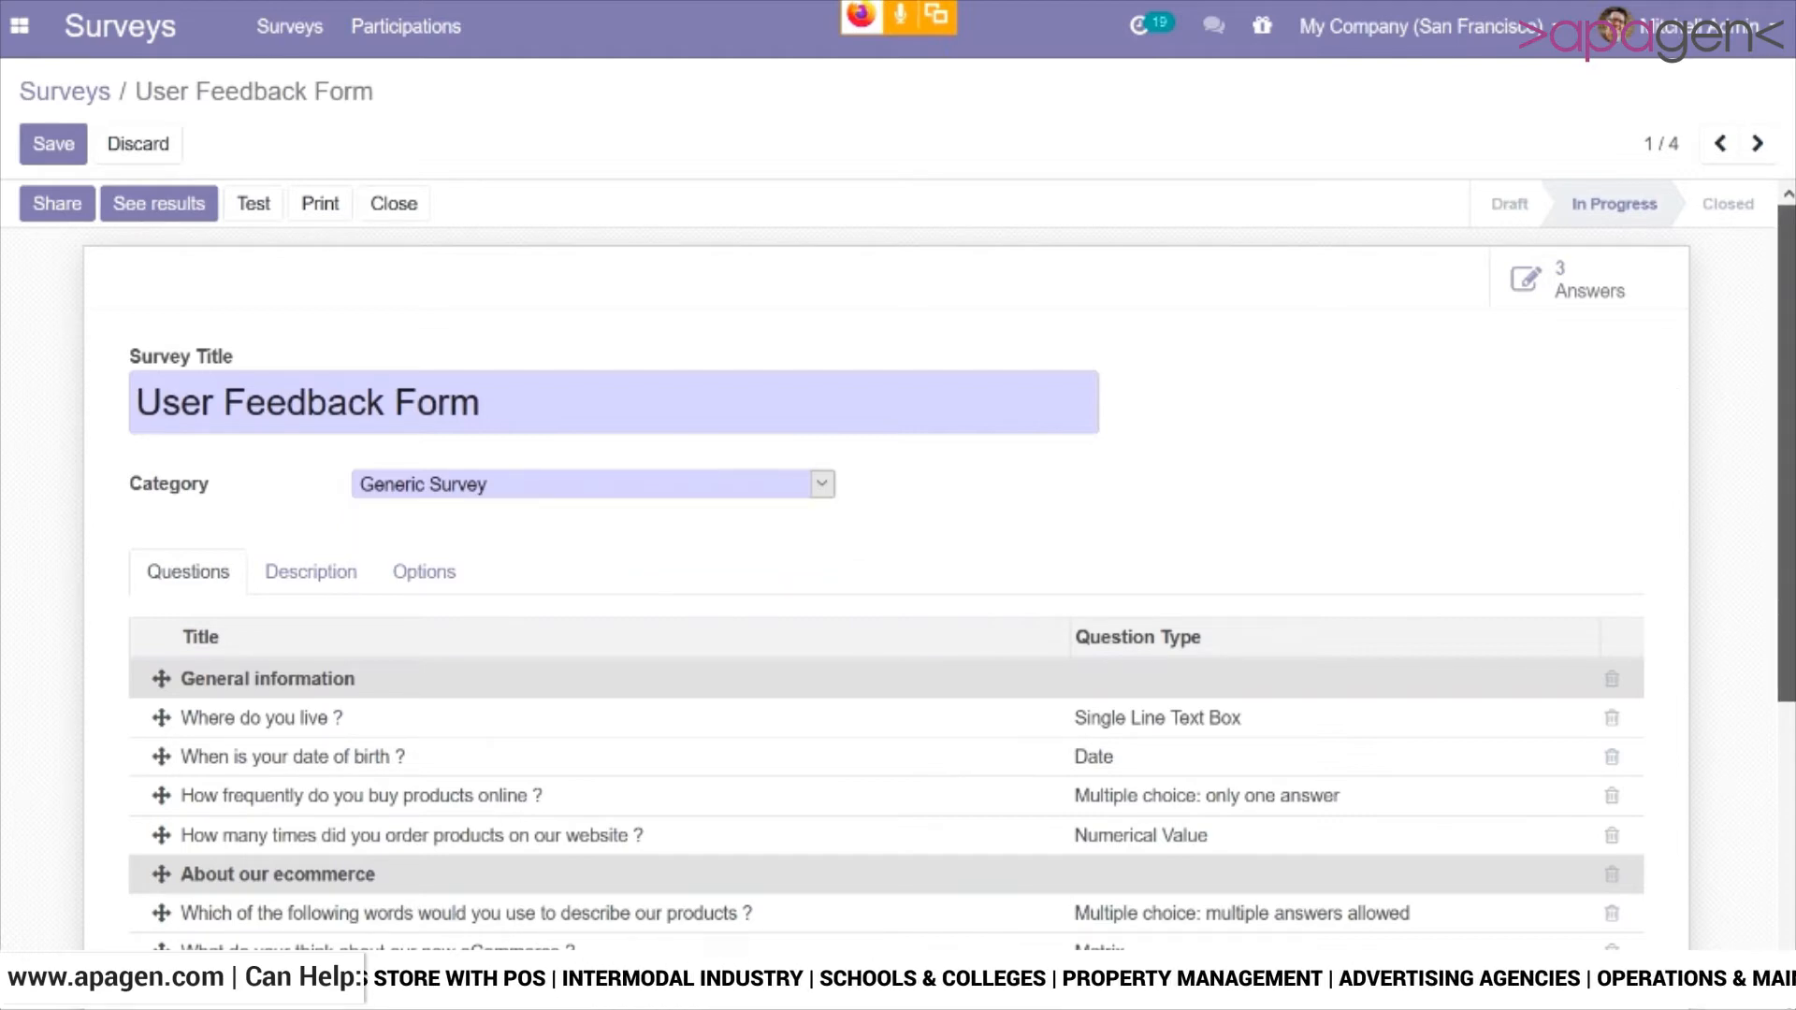
scroll(1781, 547, down, 5)
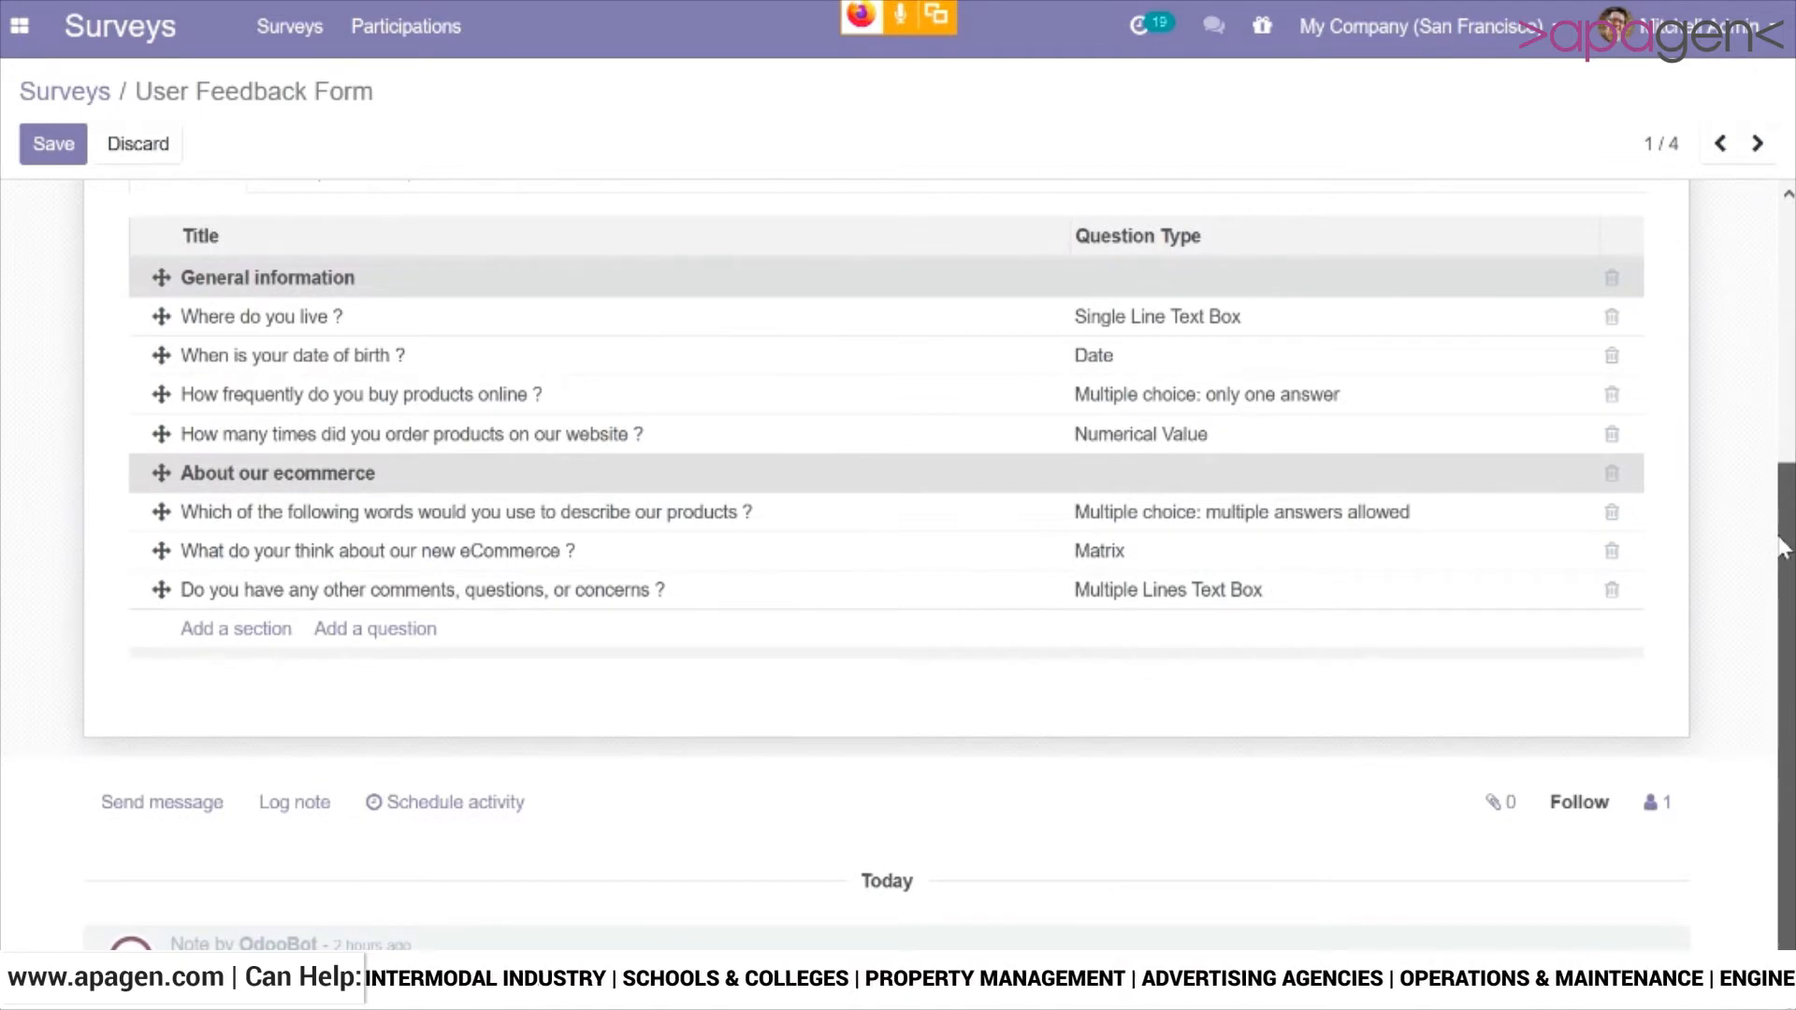
scroll(1781, 547, up, 3)
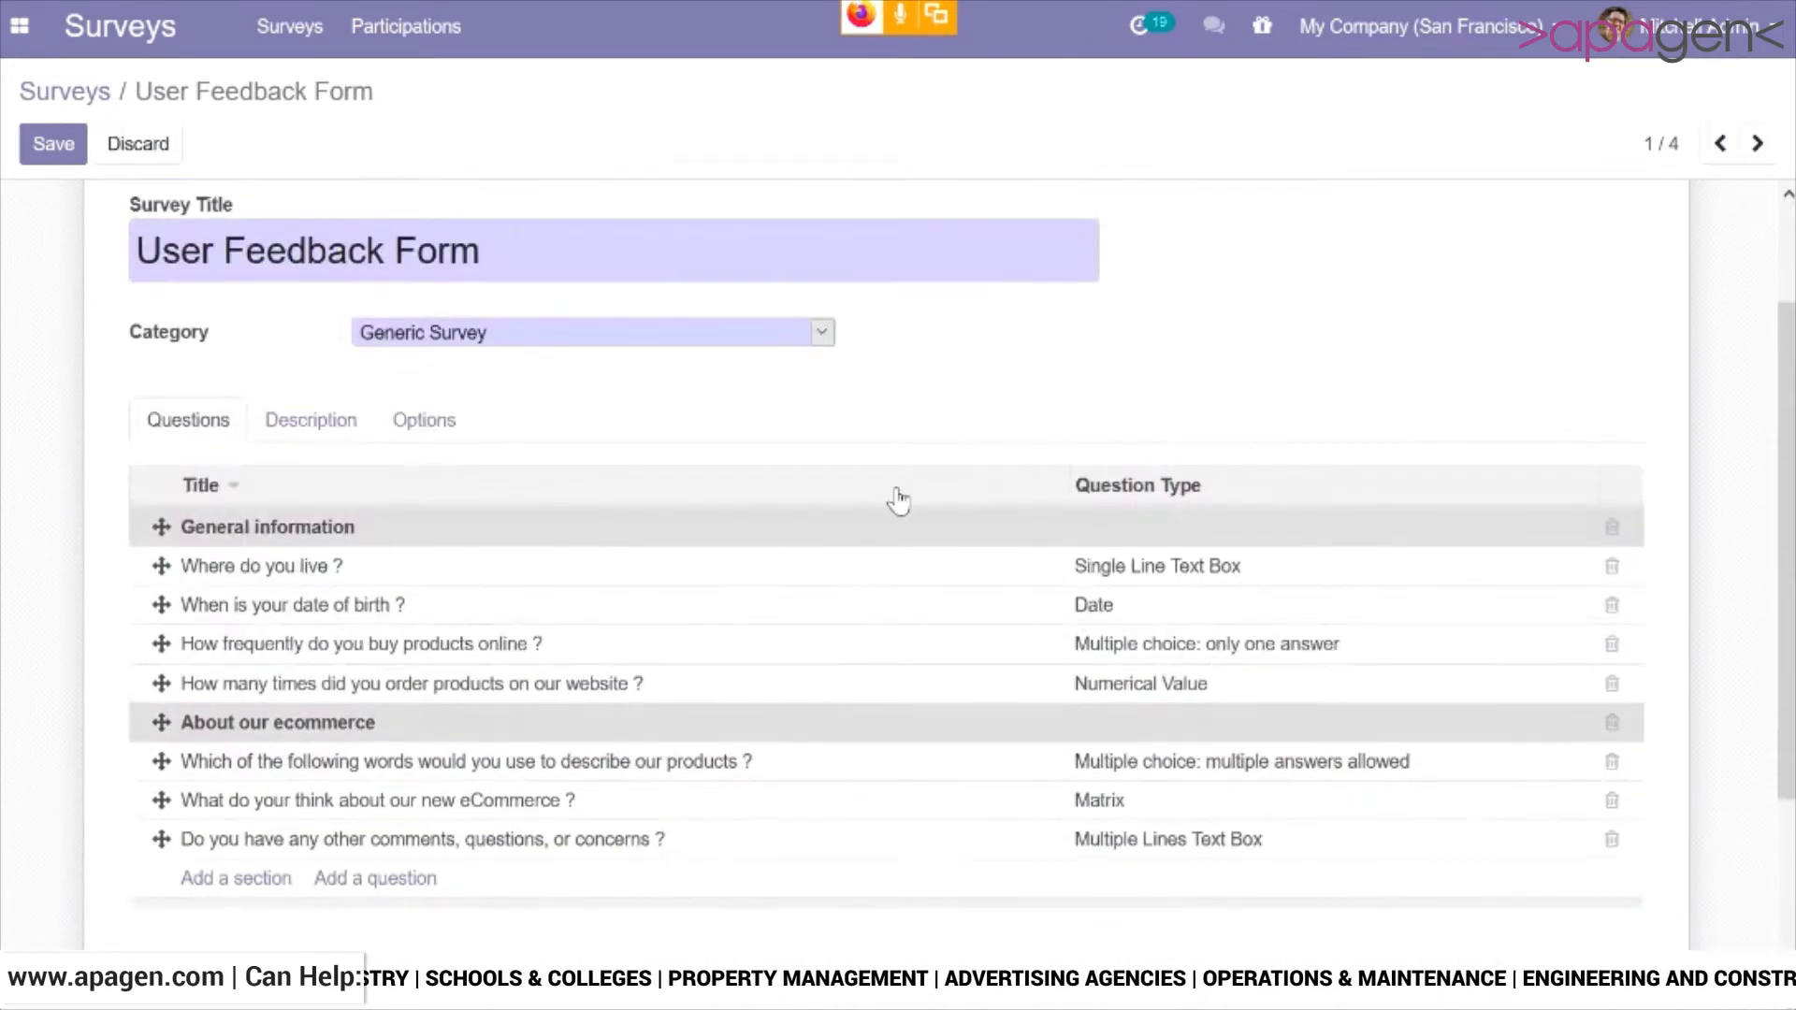
Step: Try out the date, multiple choice, text box and matrix types on the "Where do you live ?" question, leaving it unsaved
click(507, 580)
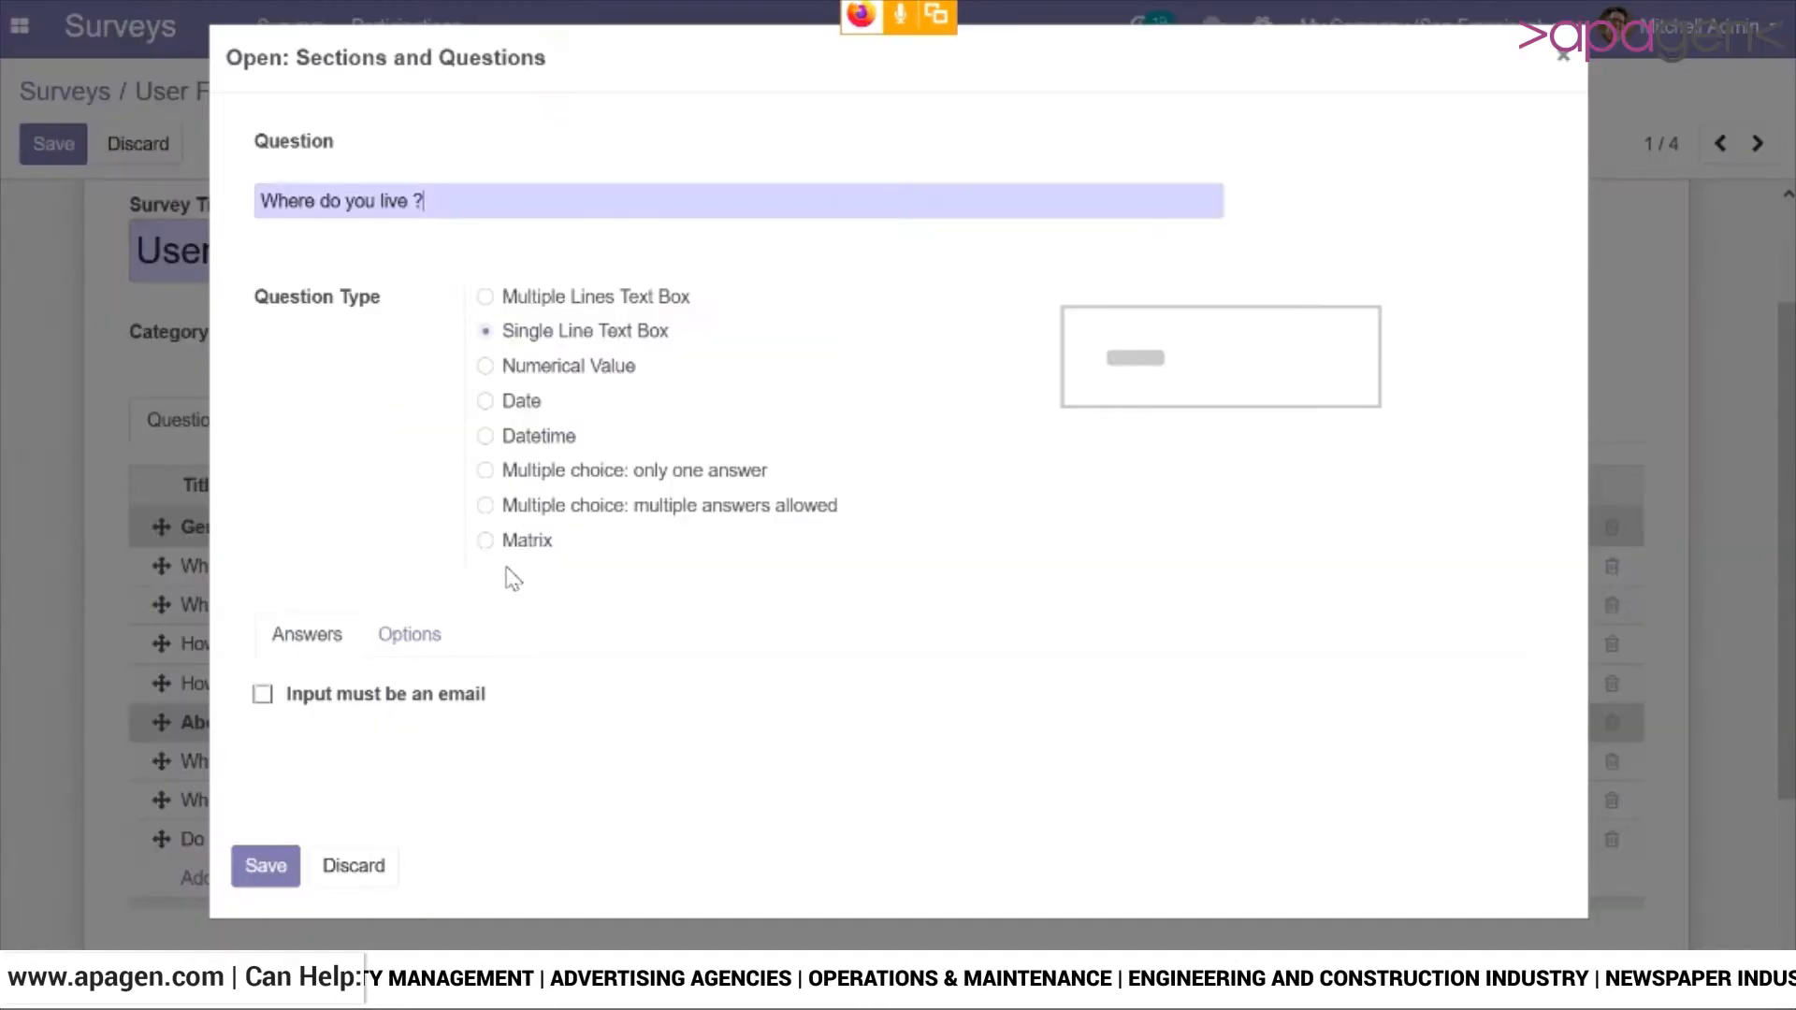
drag(449, 208, 213, 185)
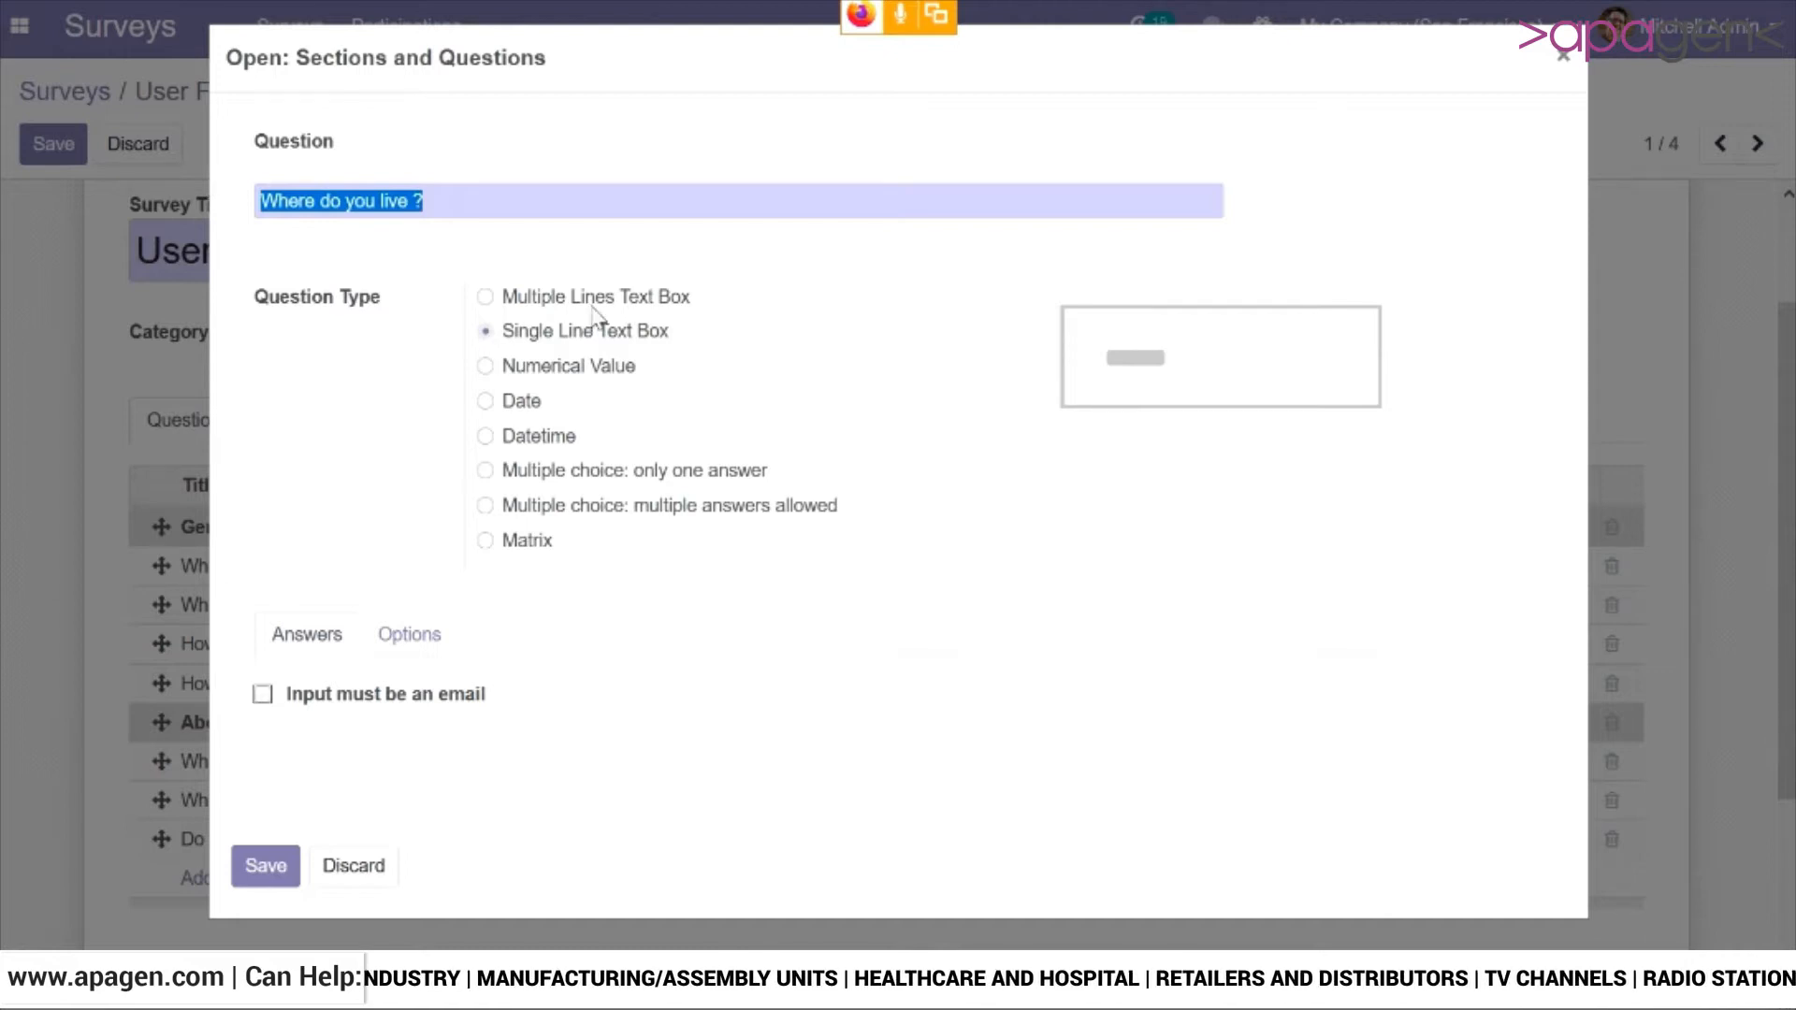
click(587, 367)
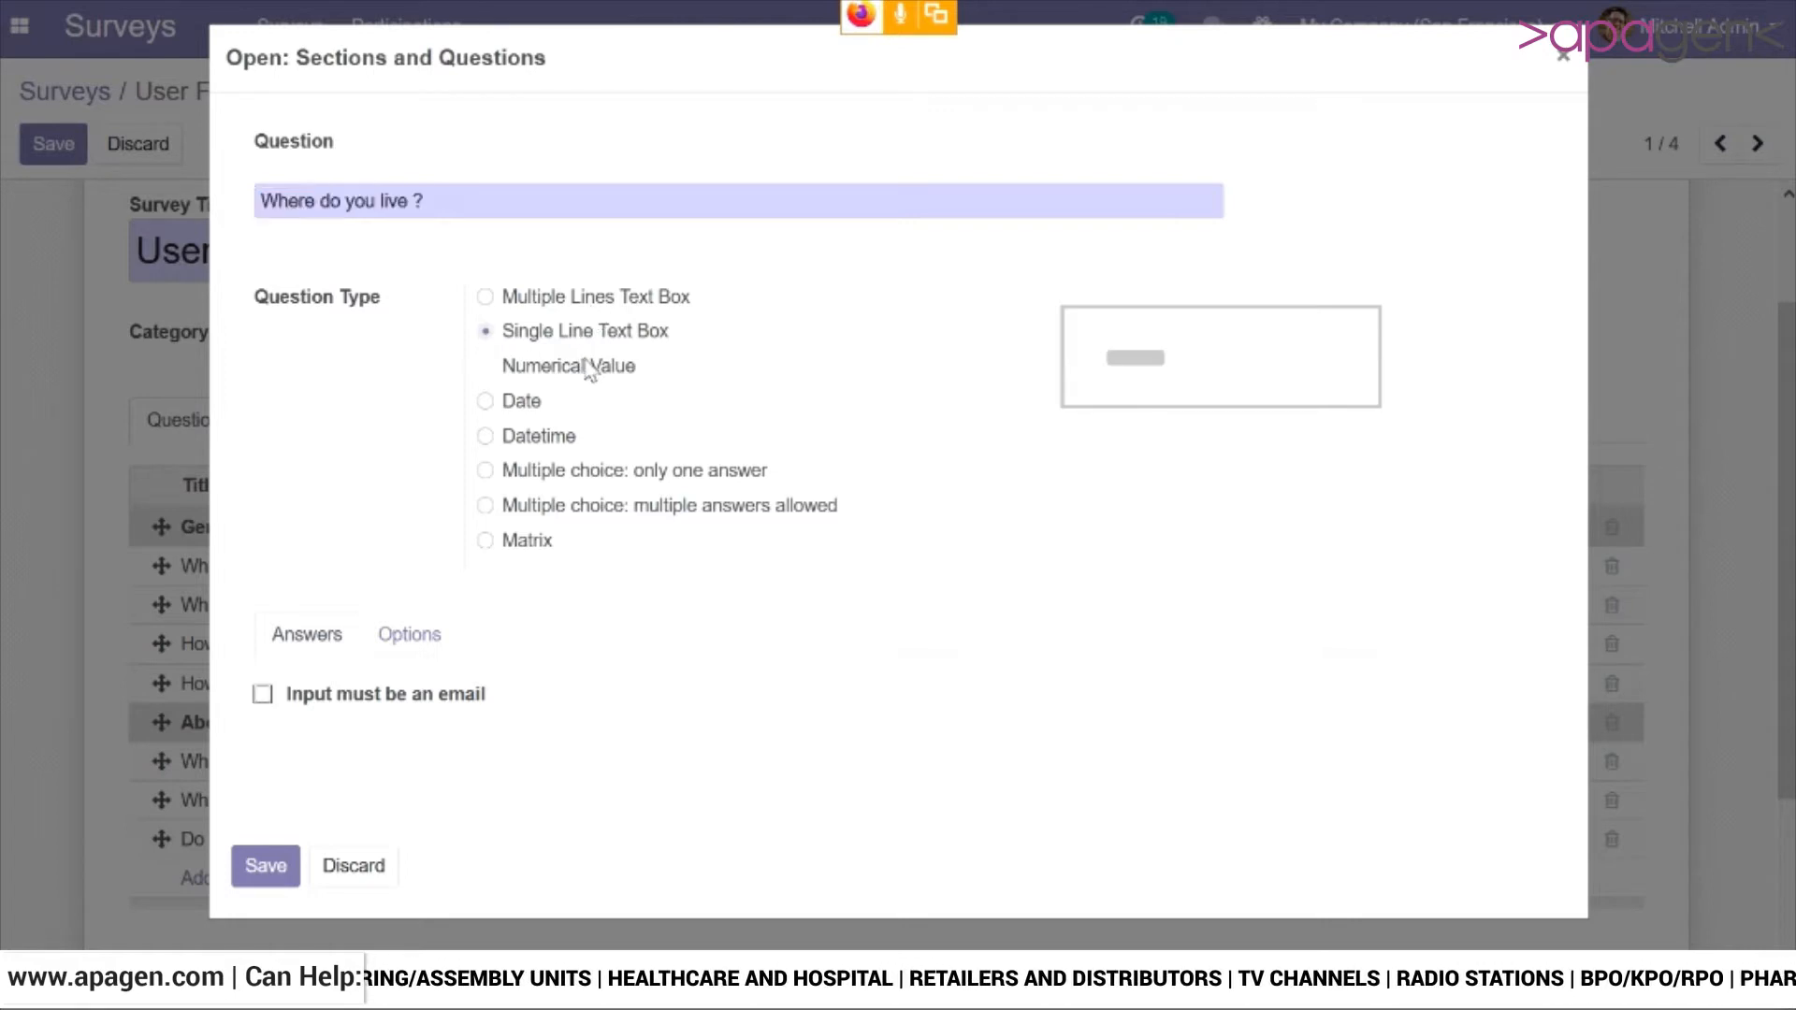
click(533, 408)
click(535, 437)
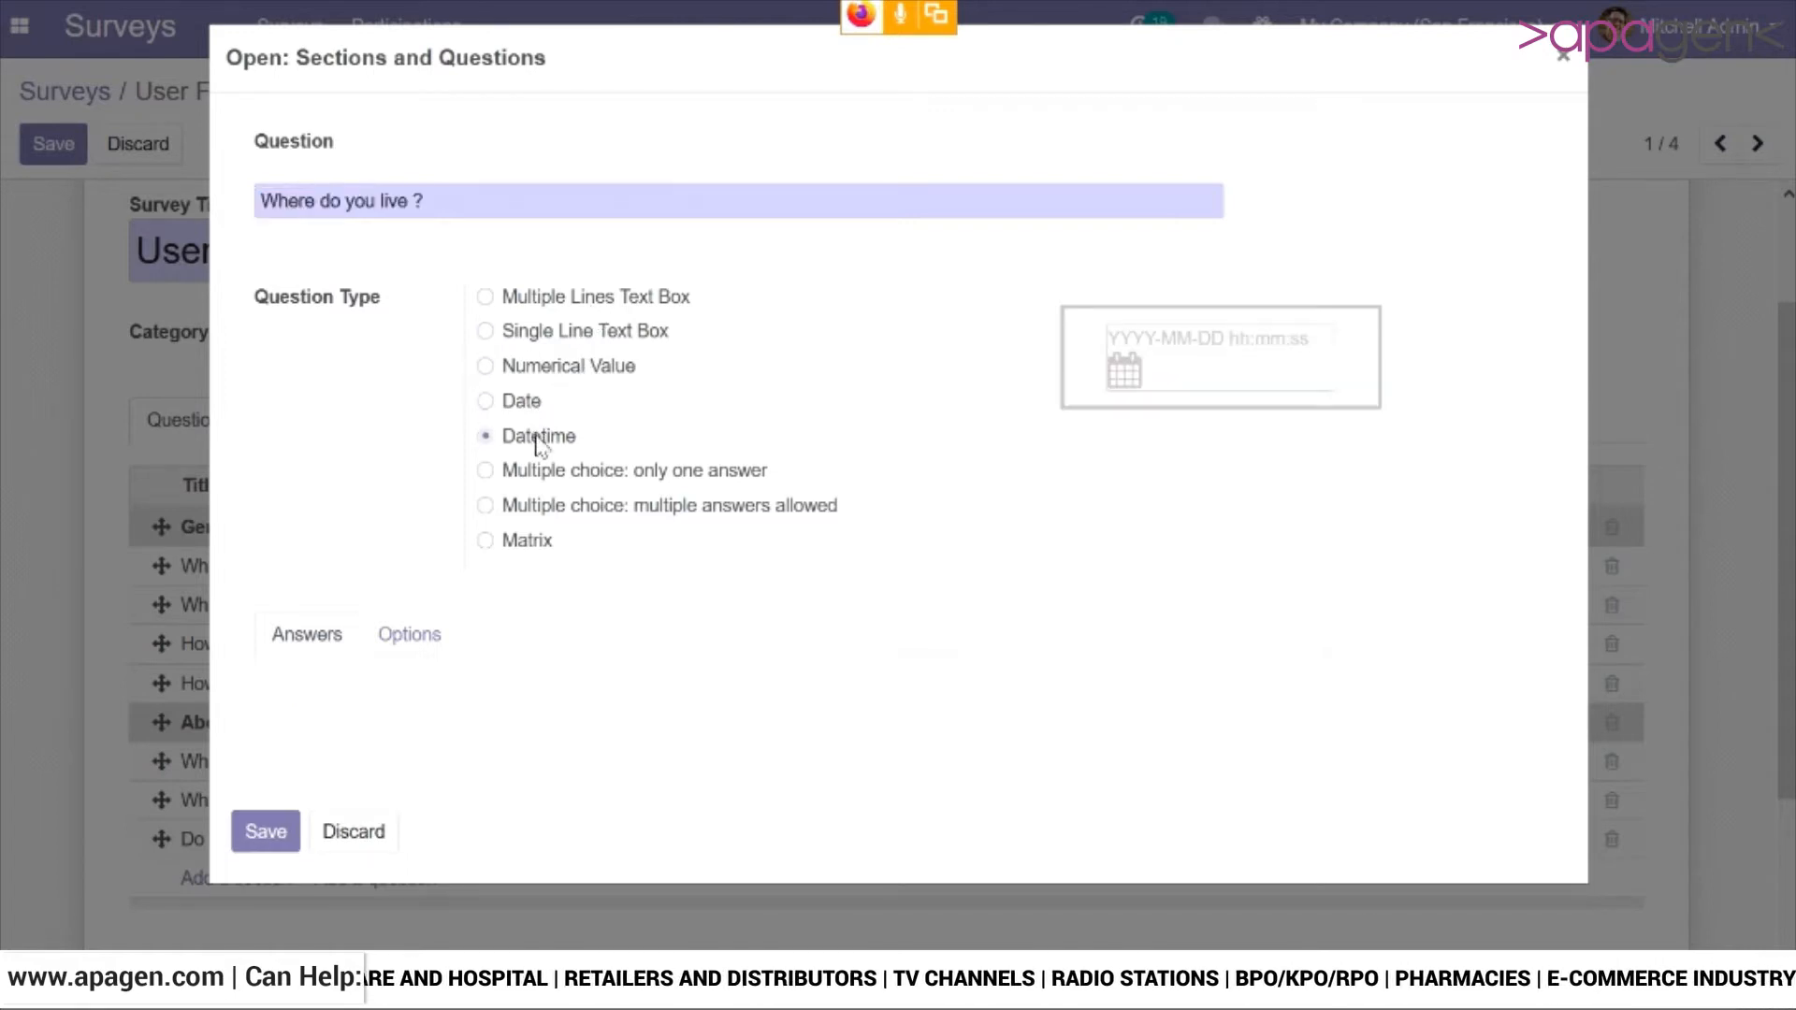
click(543, 475)
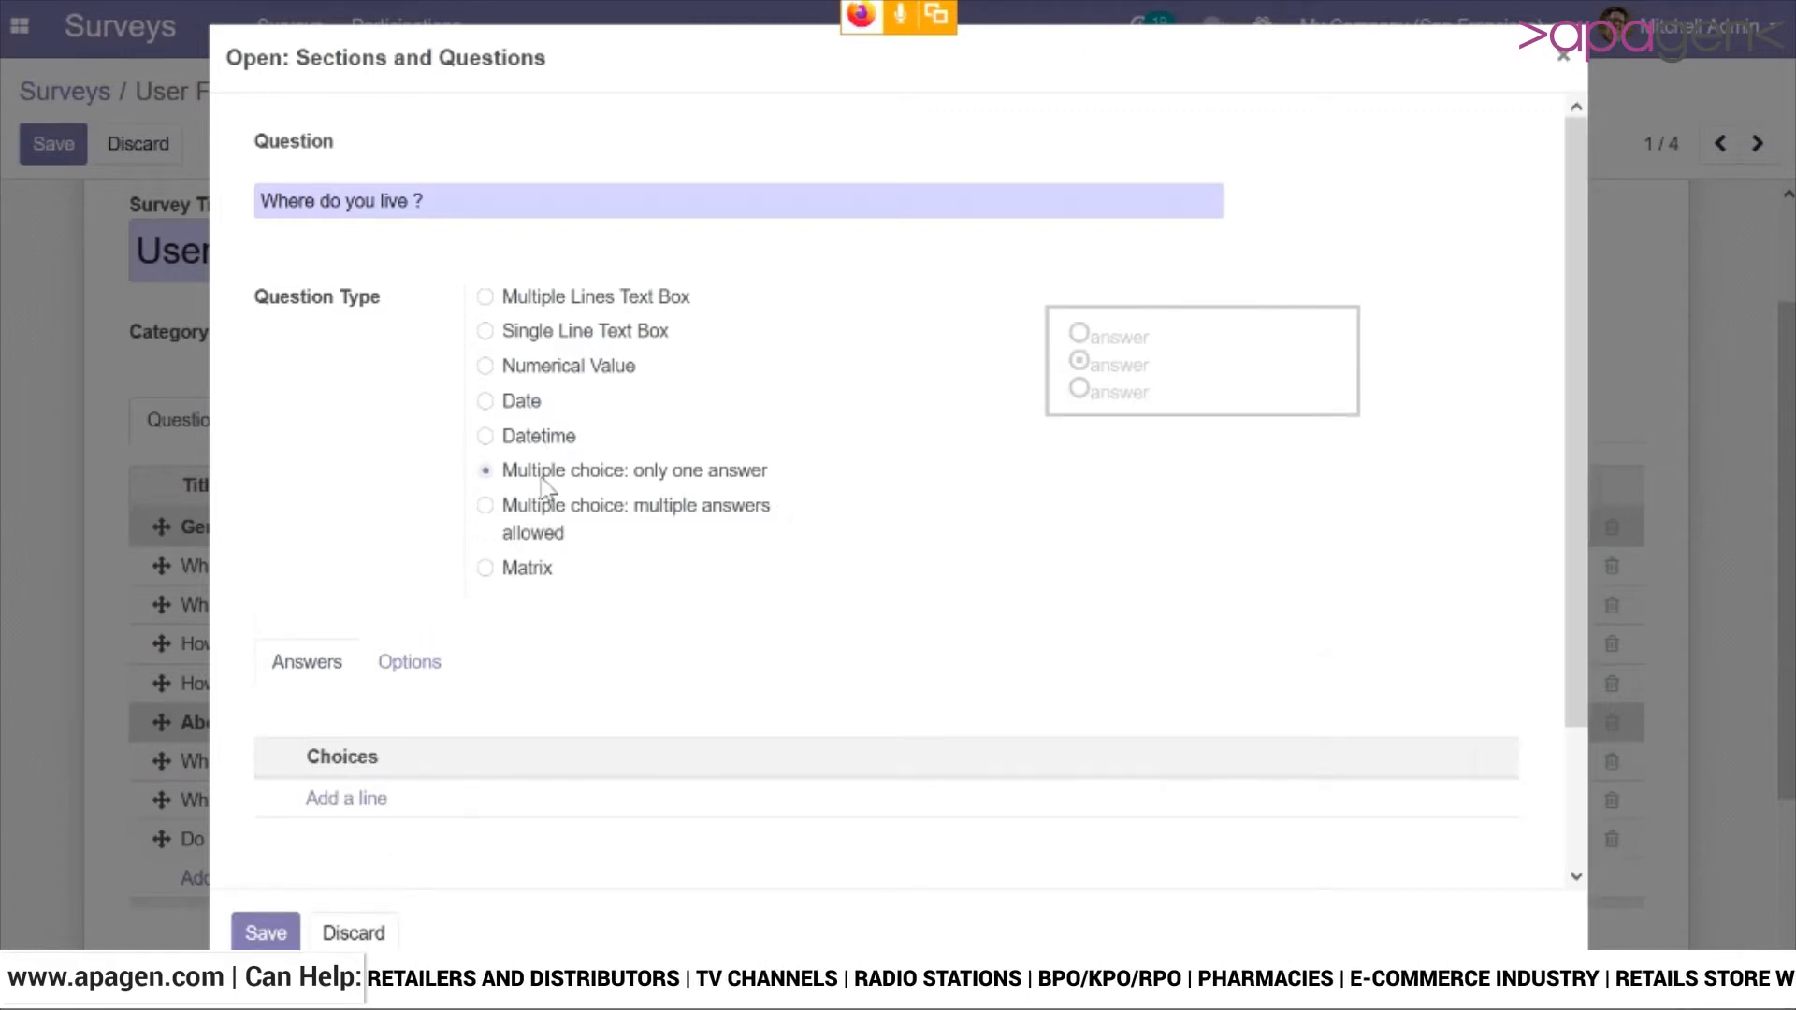
click(589, 512)
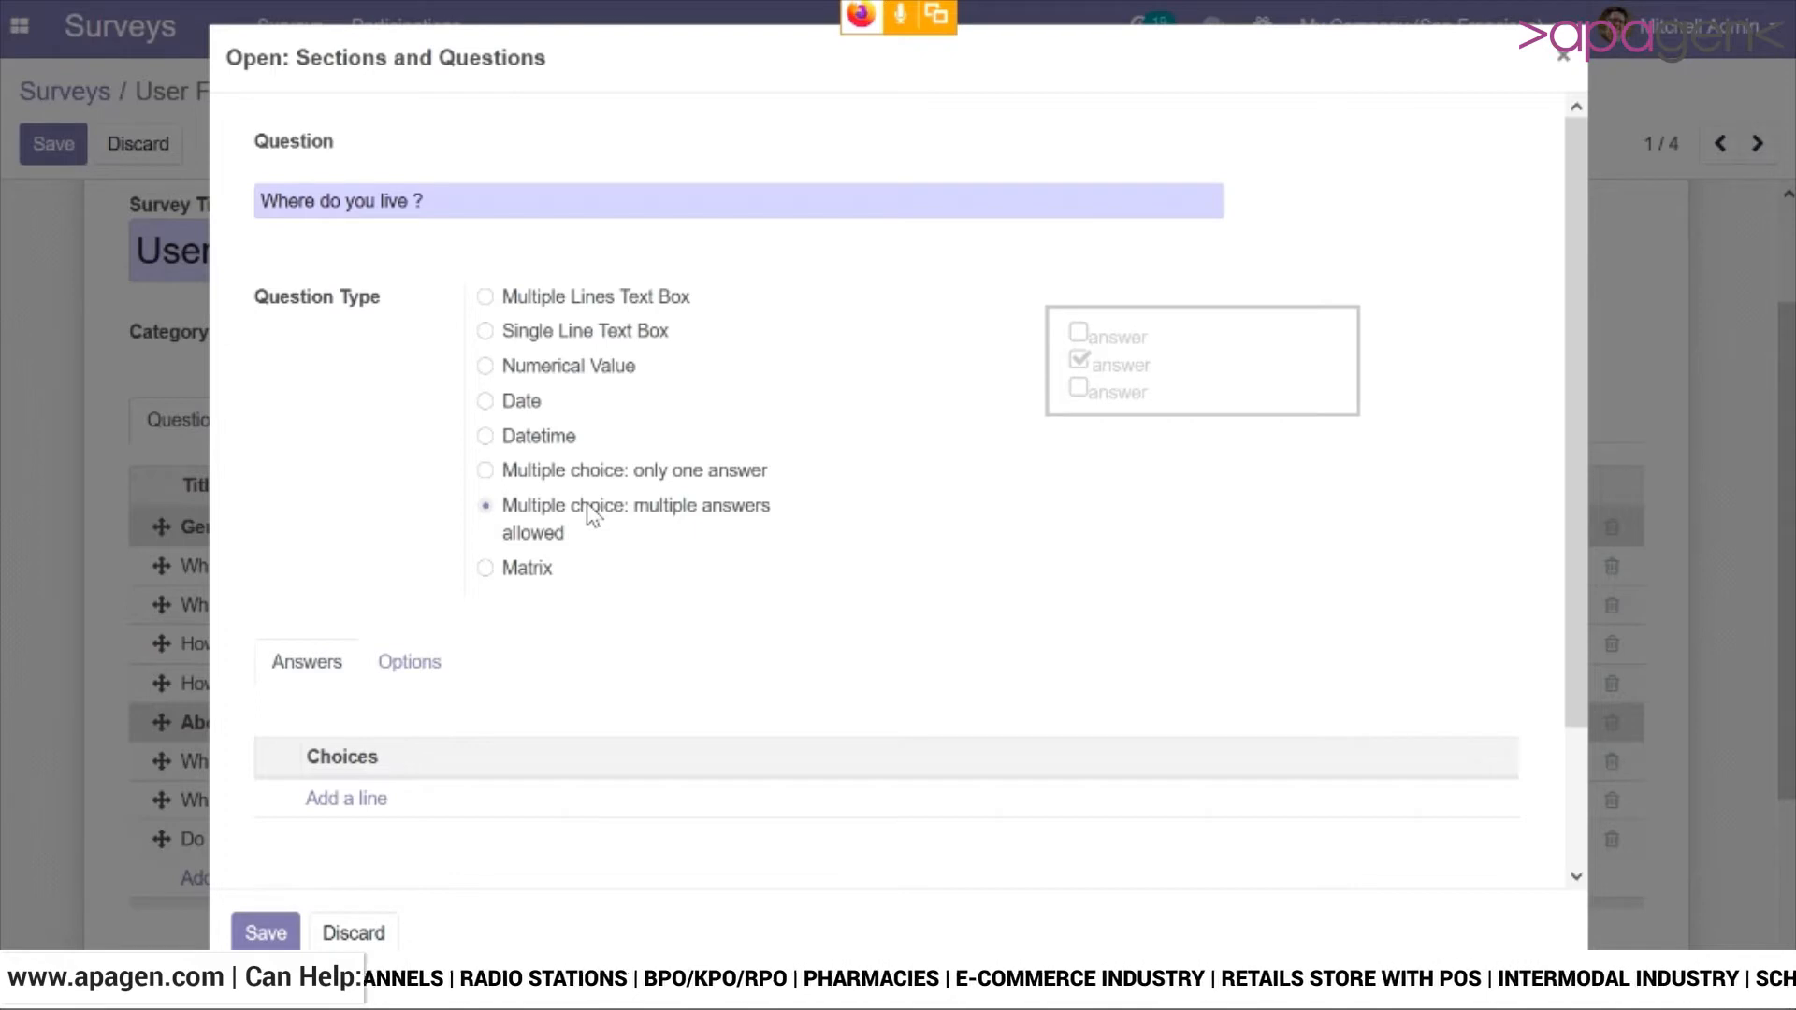
click(576, 301)
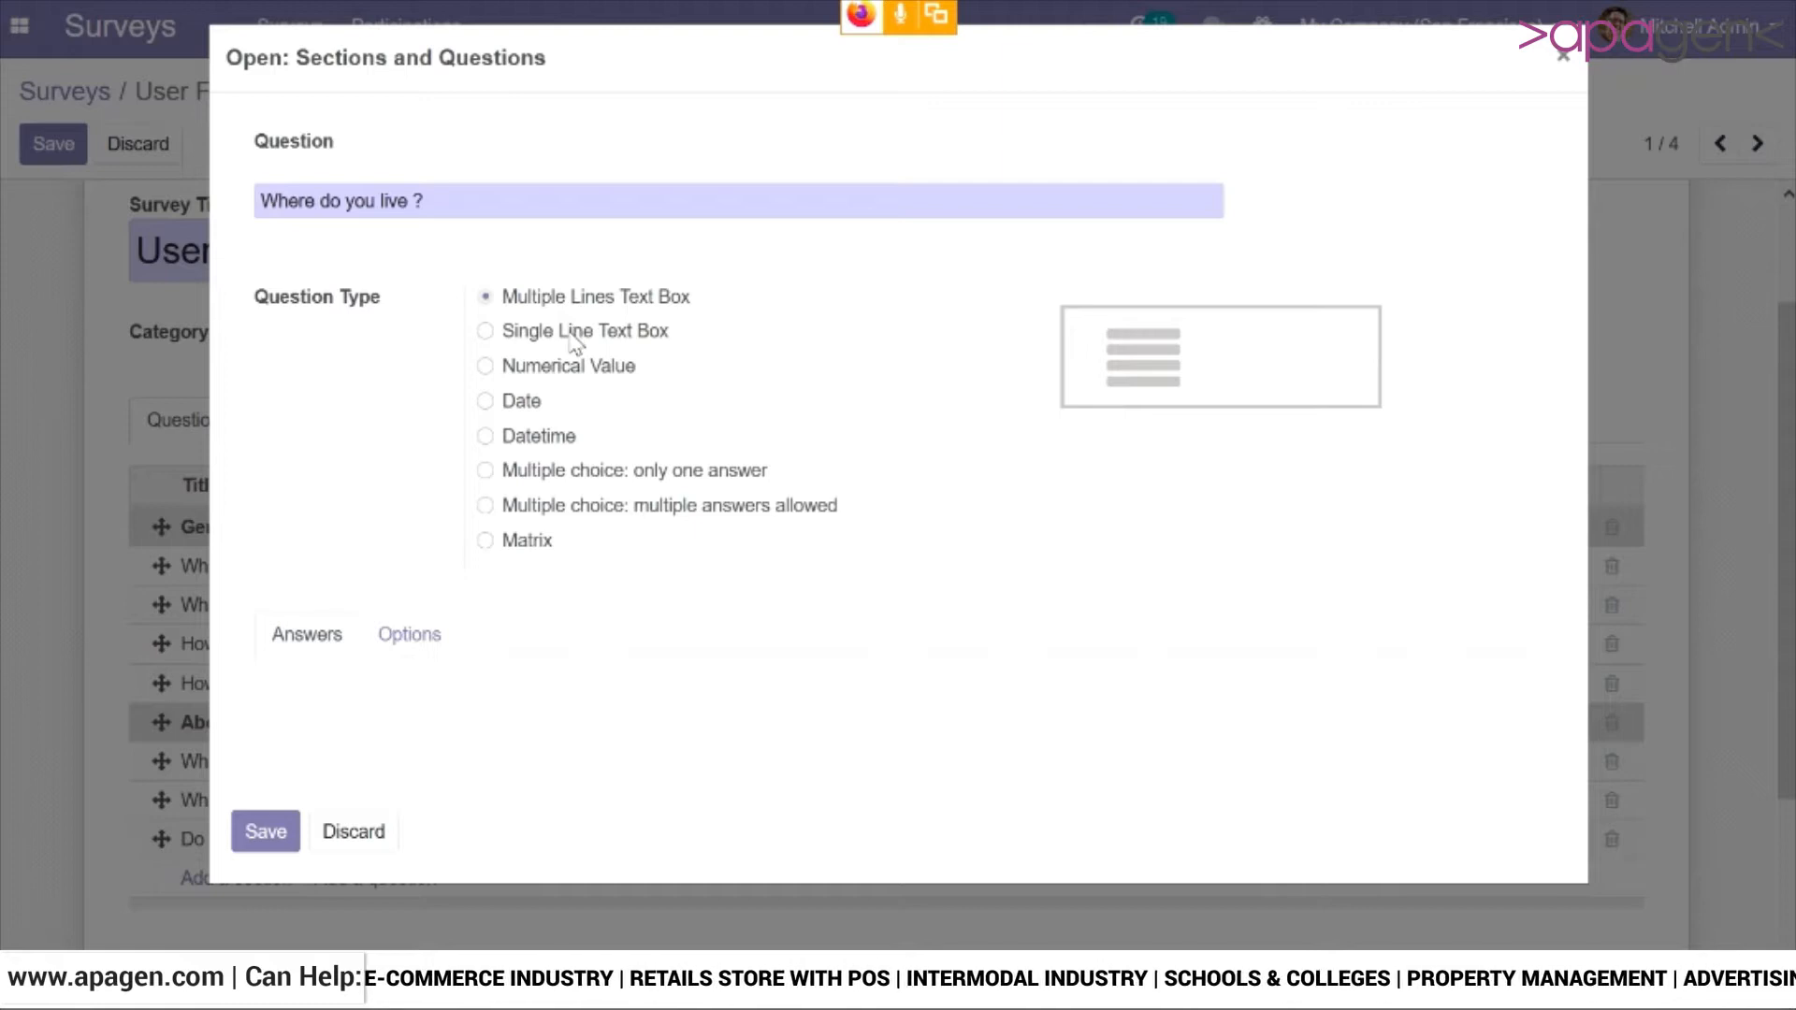
click(574, 336)
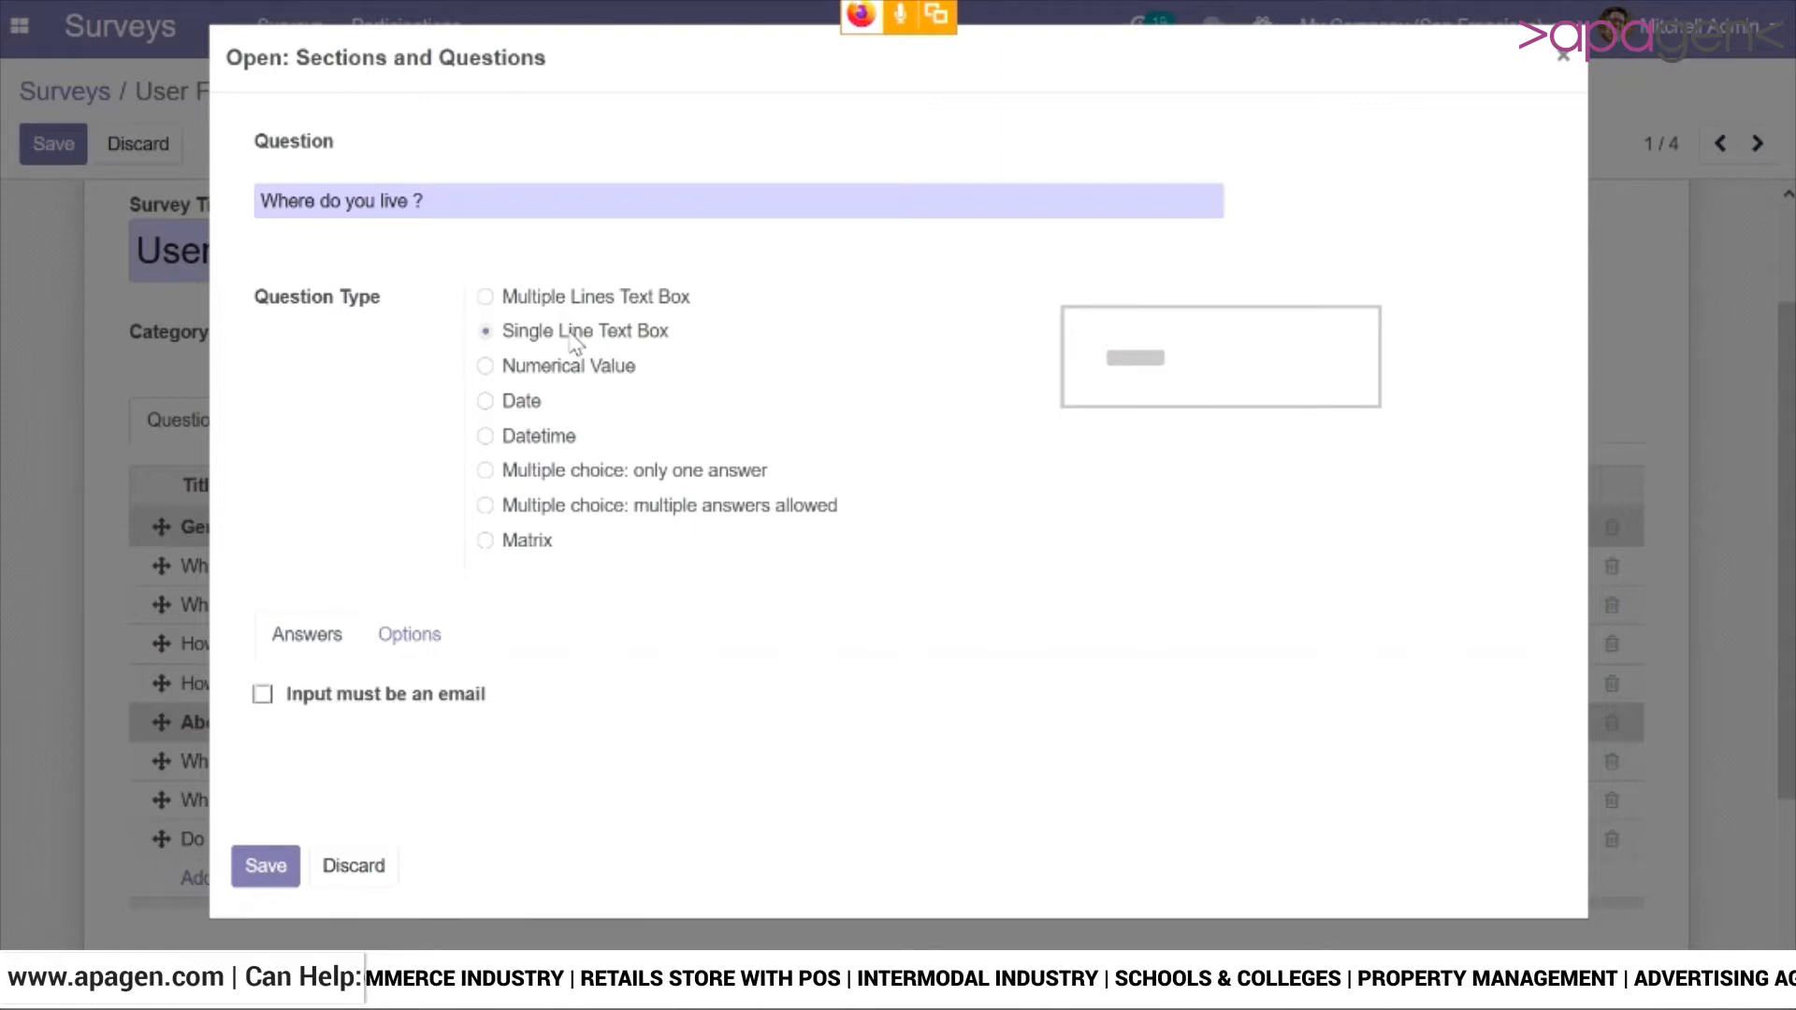
click(494, 546)
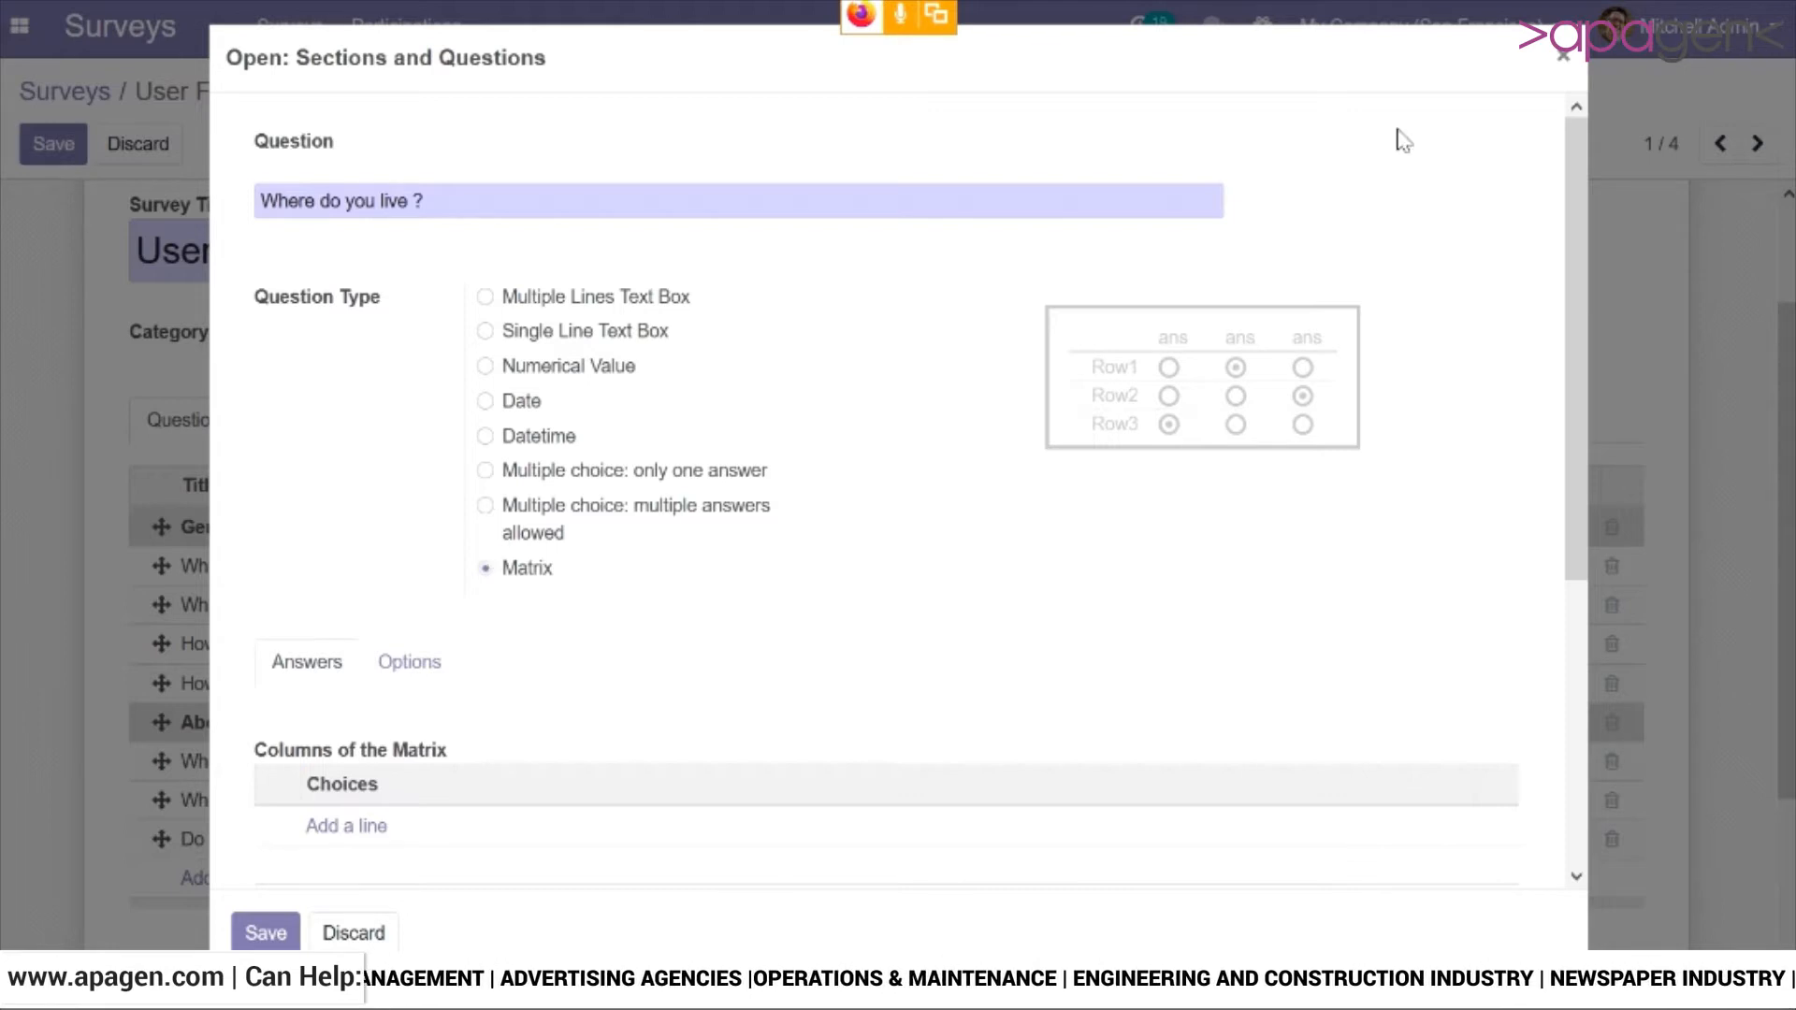
click(1563, 63)
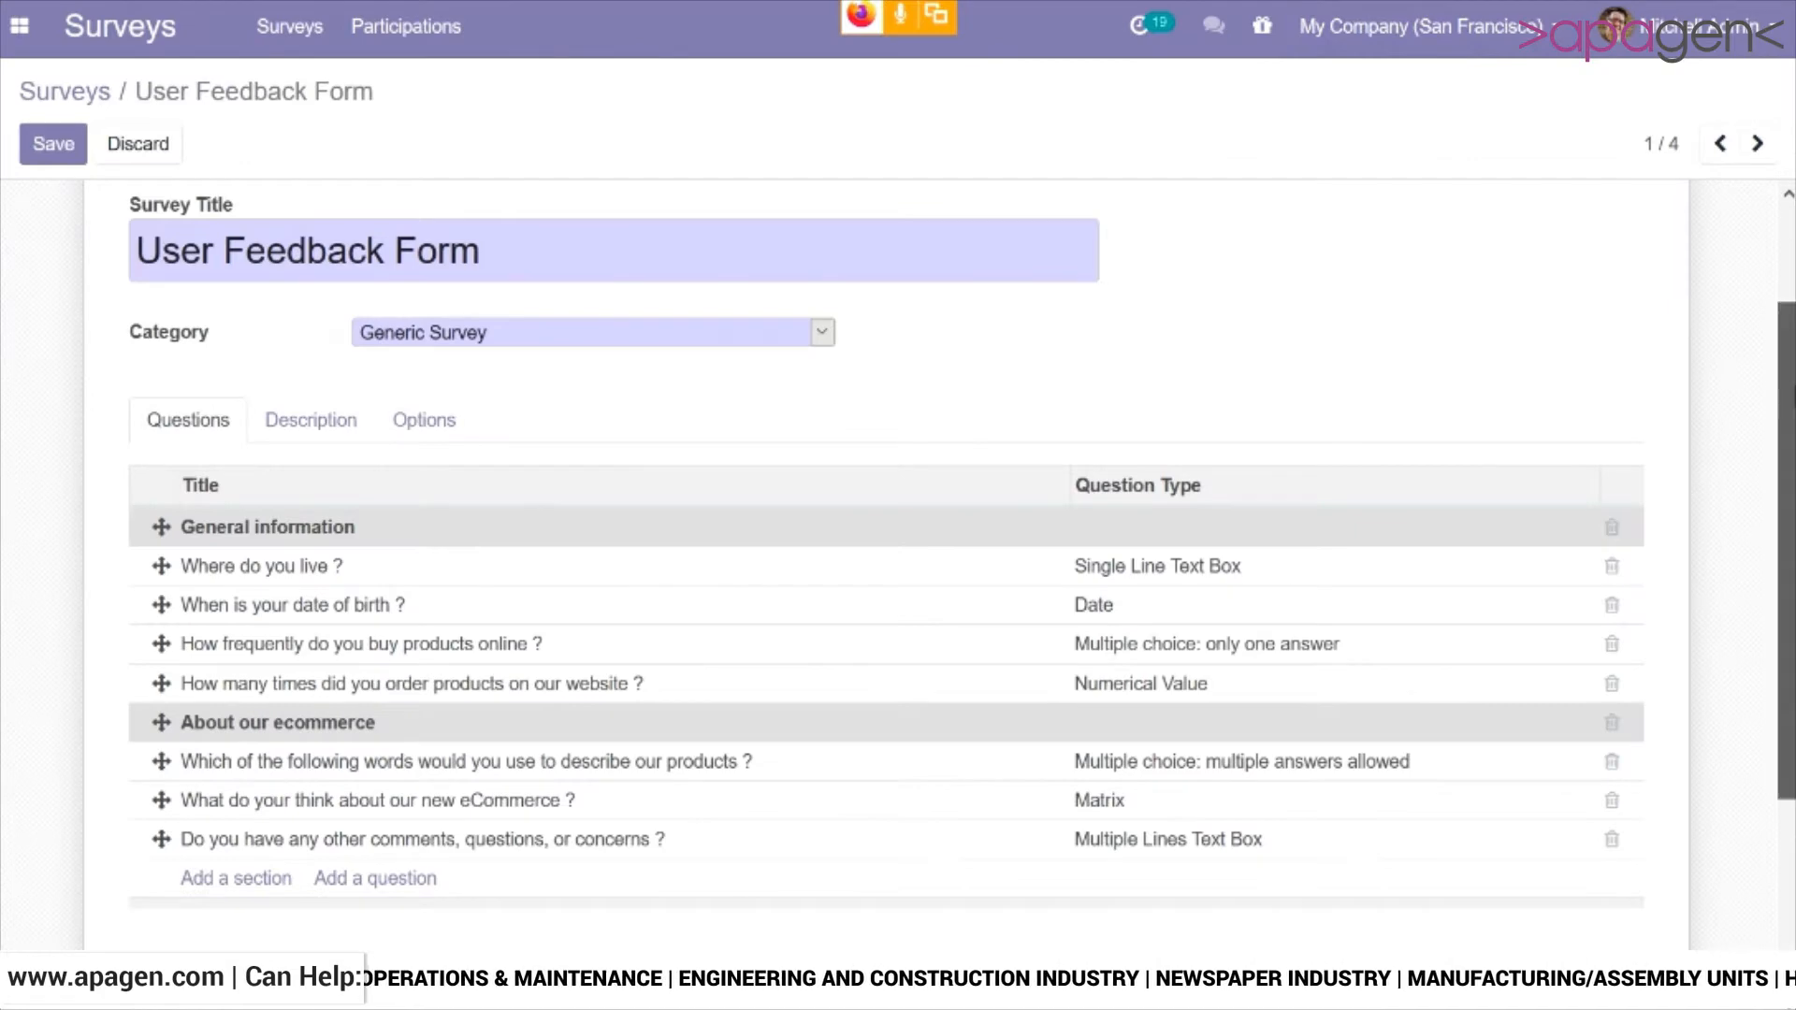
Step: Examine the matrix columns and rows of the question "What do your think about our new eCommerce ?" and close it
scroll(774, 621, down, 3)
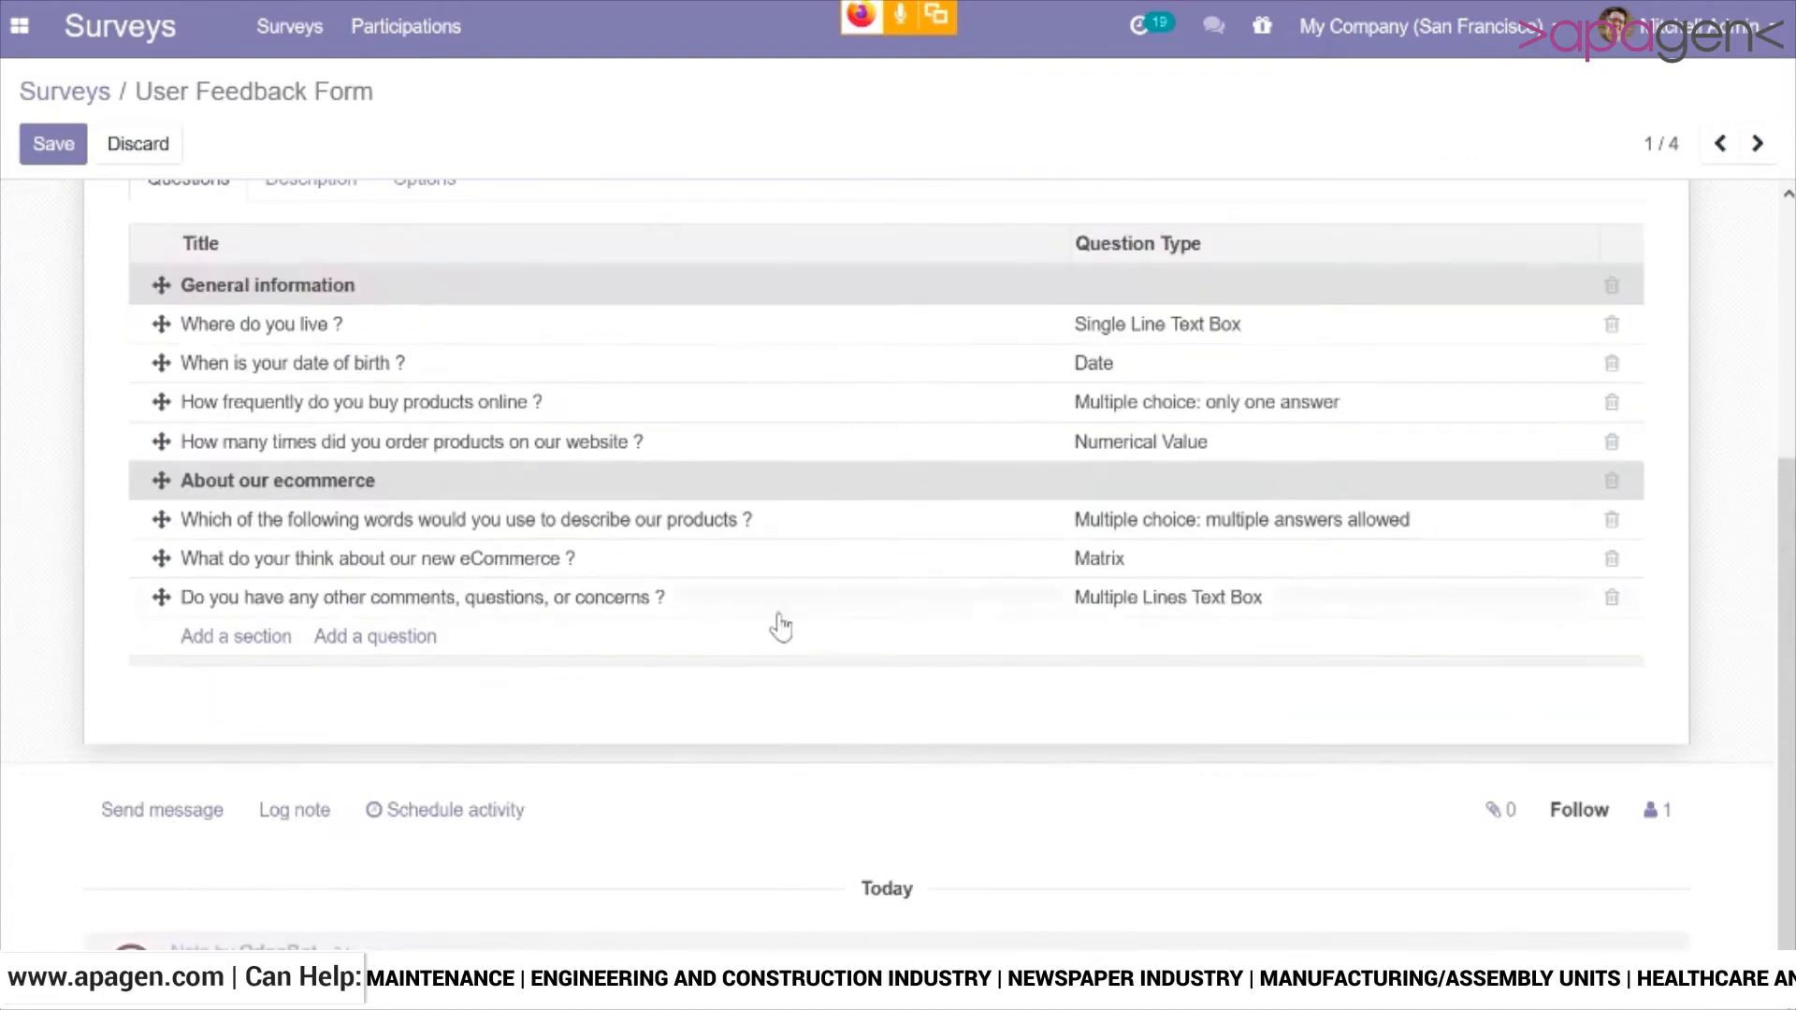
click(696, 572)
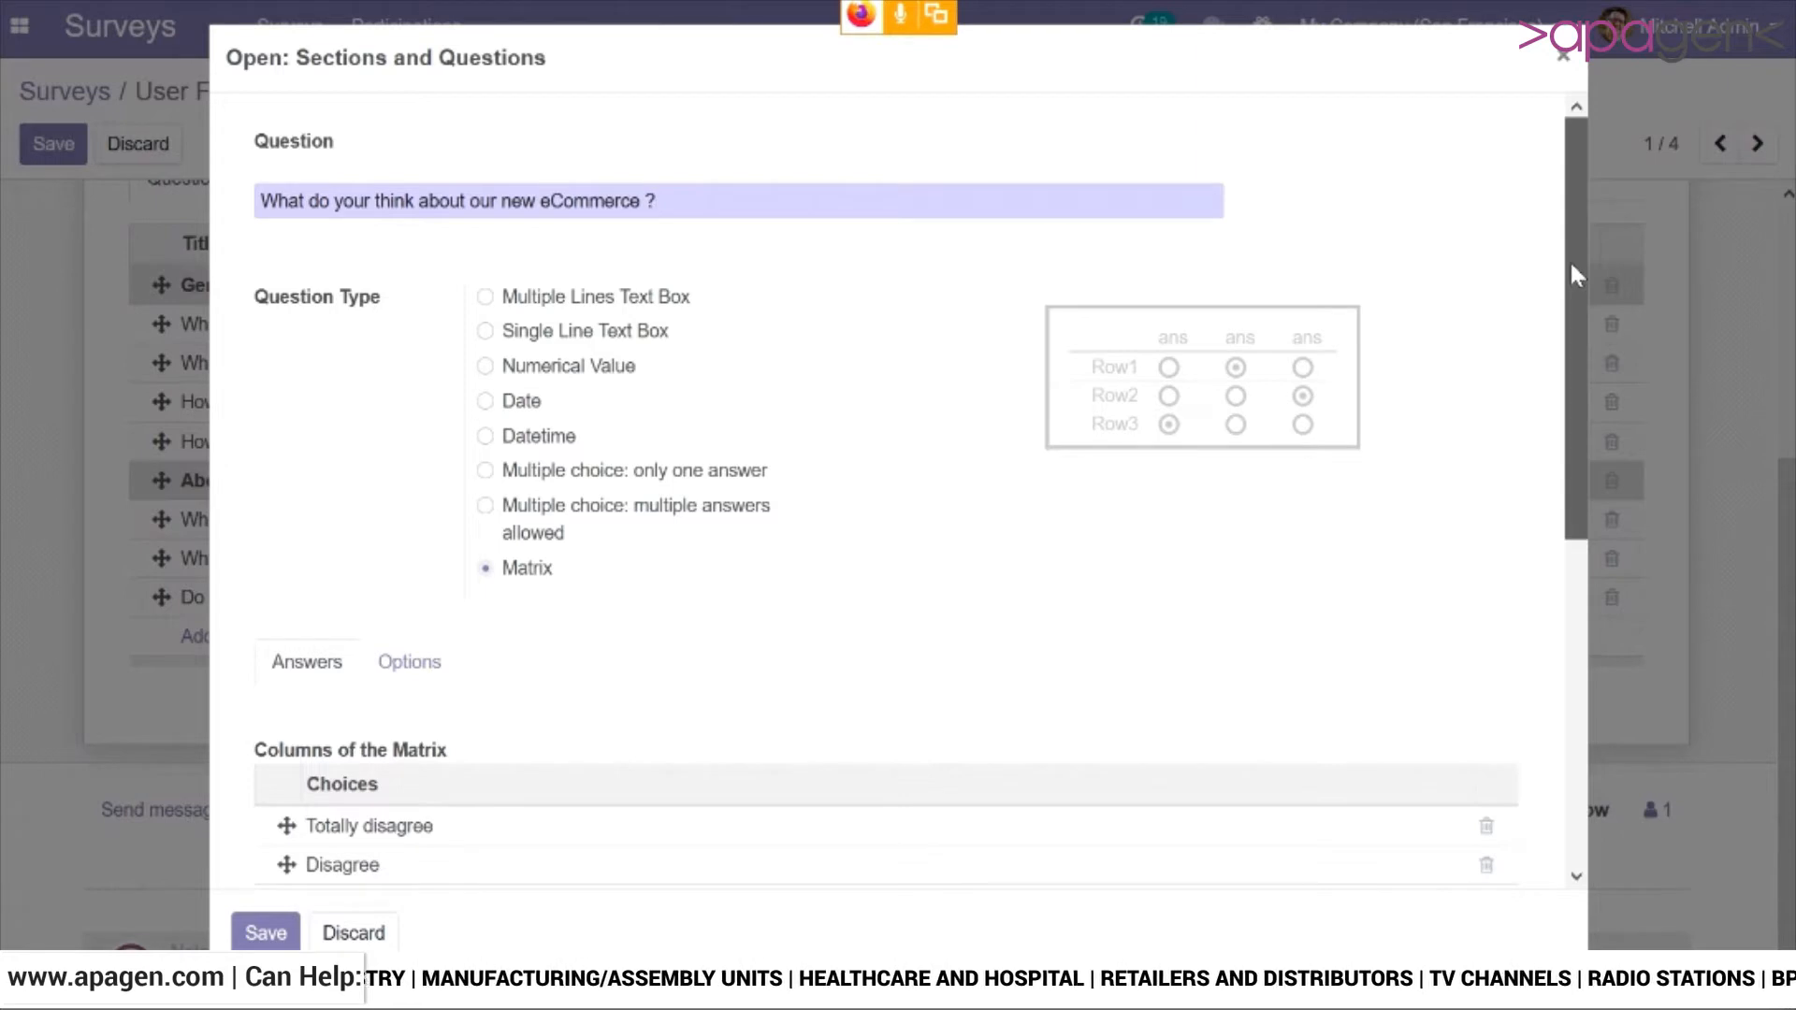
drag(1571, 267, 1551, 446)
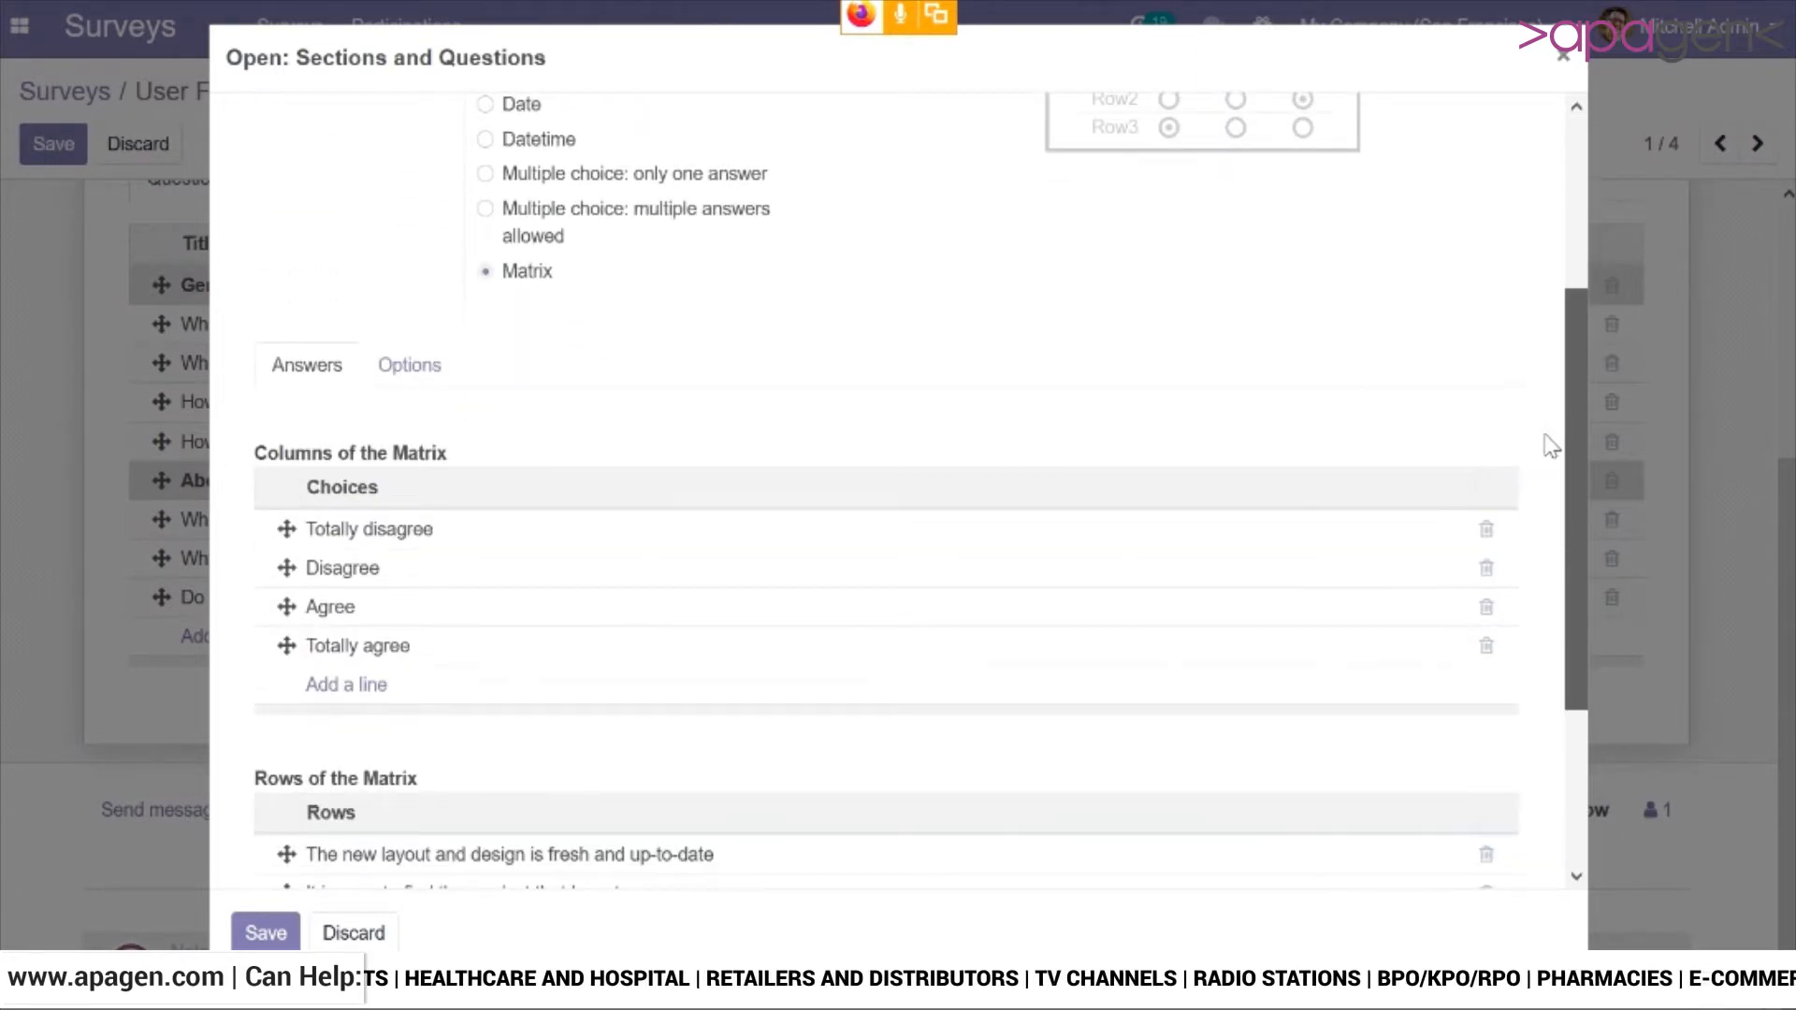
drag(1551, 446, 1541, 601)
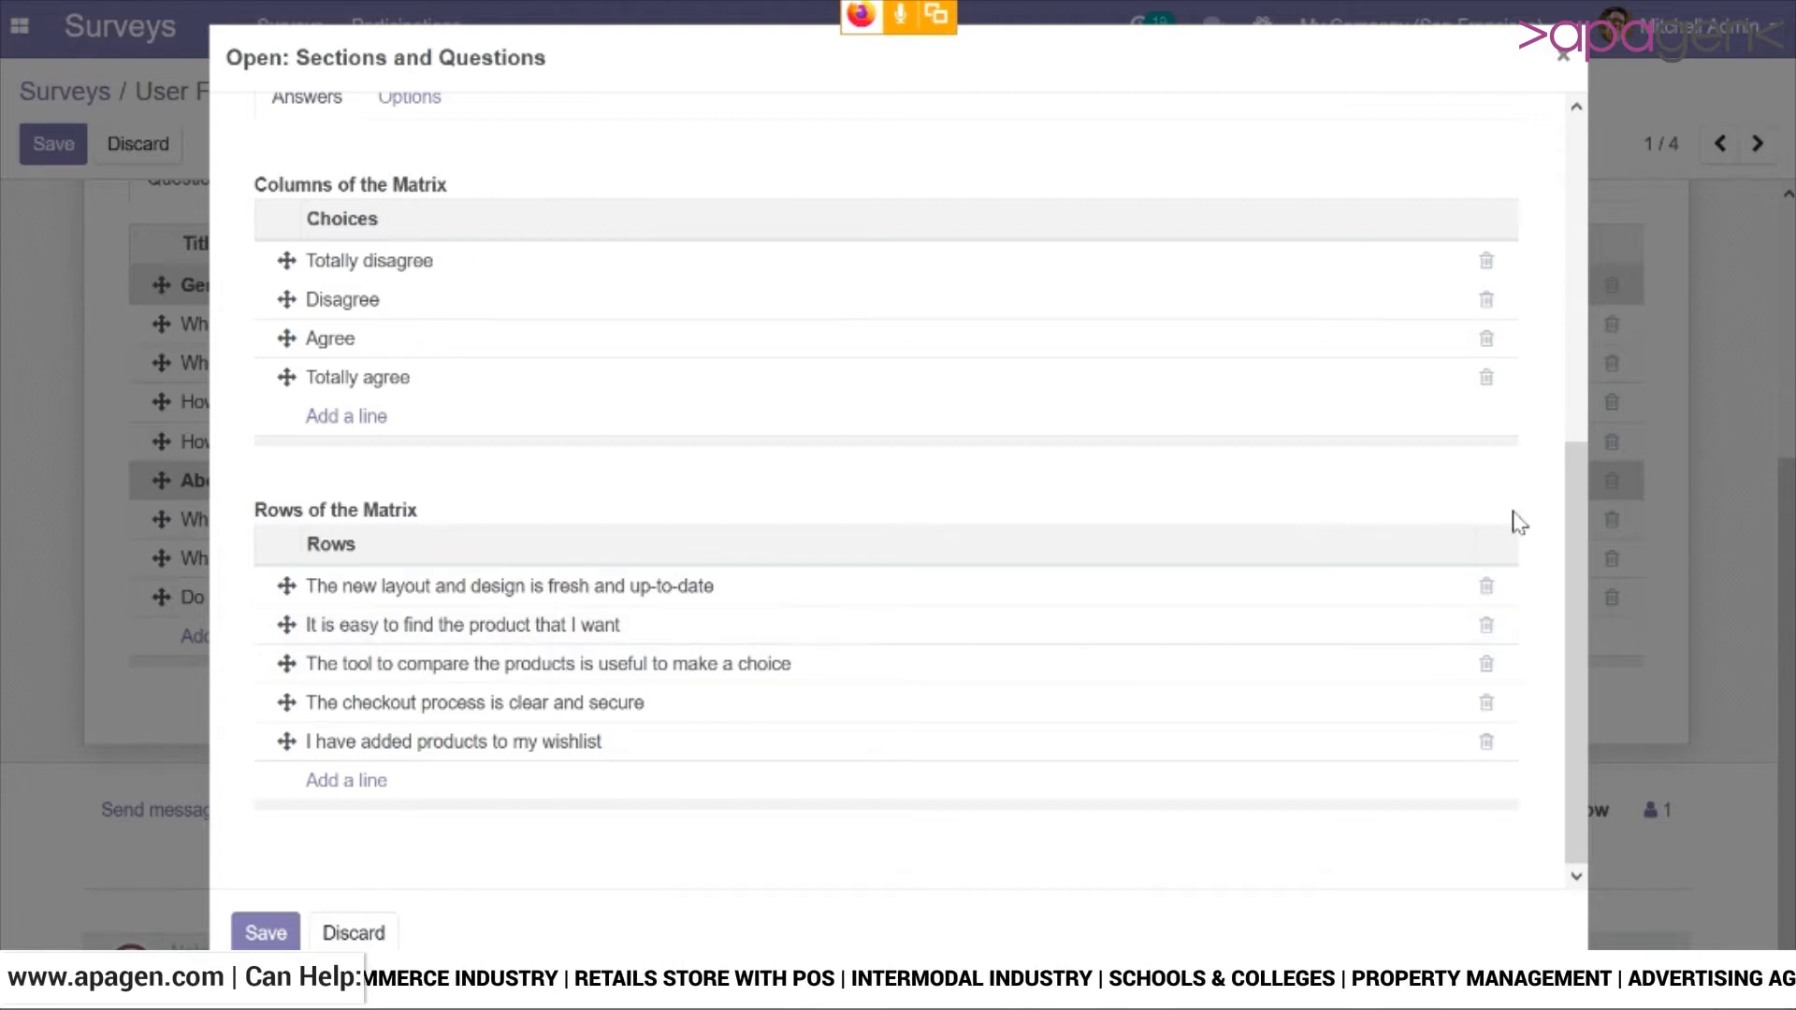
drag(1579, 491, 1580, 430)
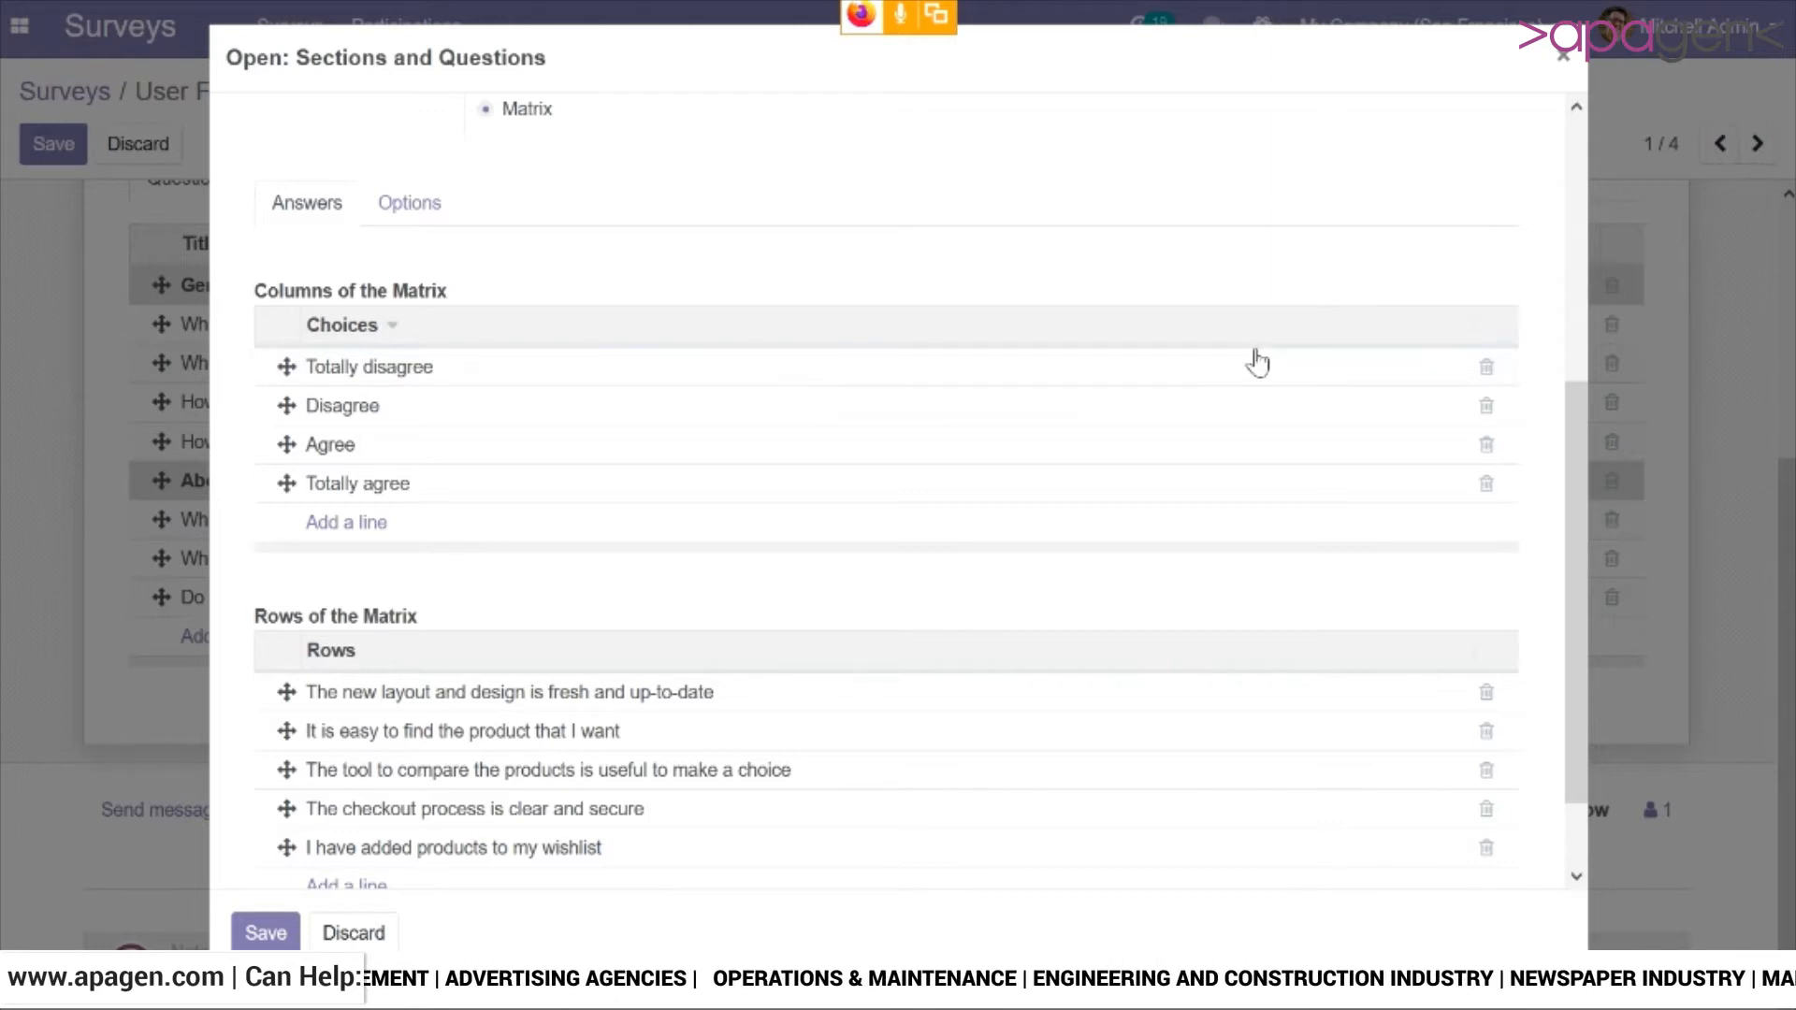
drag(1569, 418, 1575, 159)
click(1565, 58)
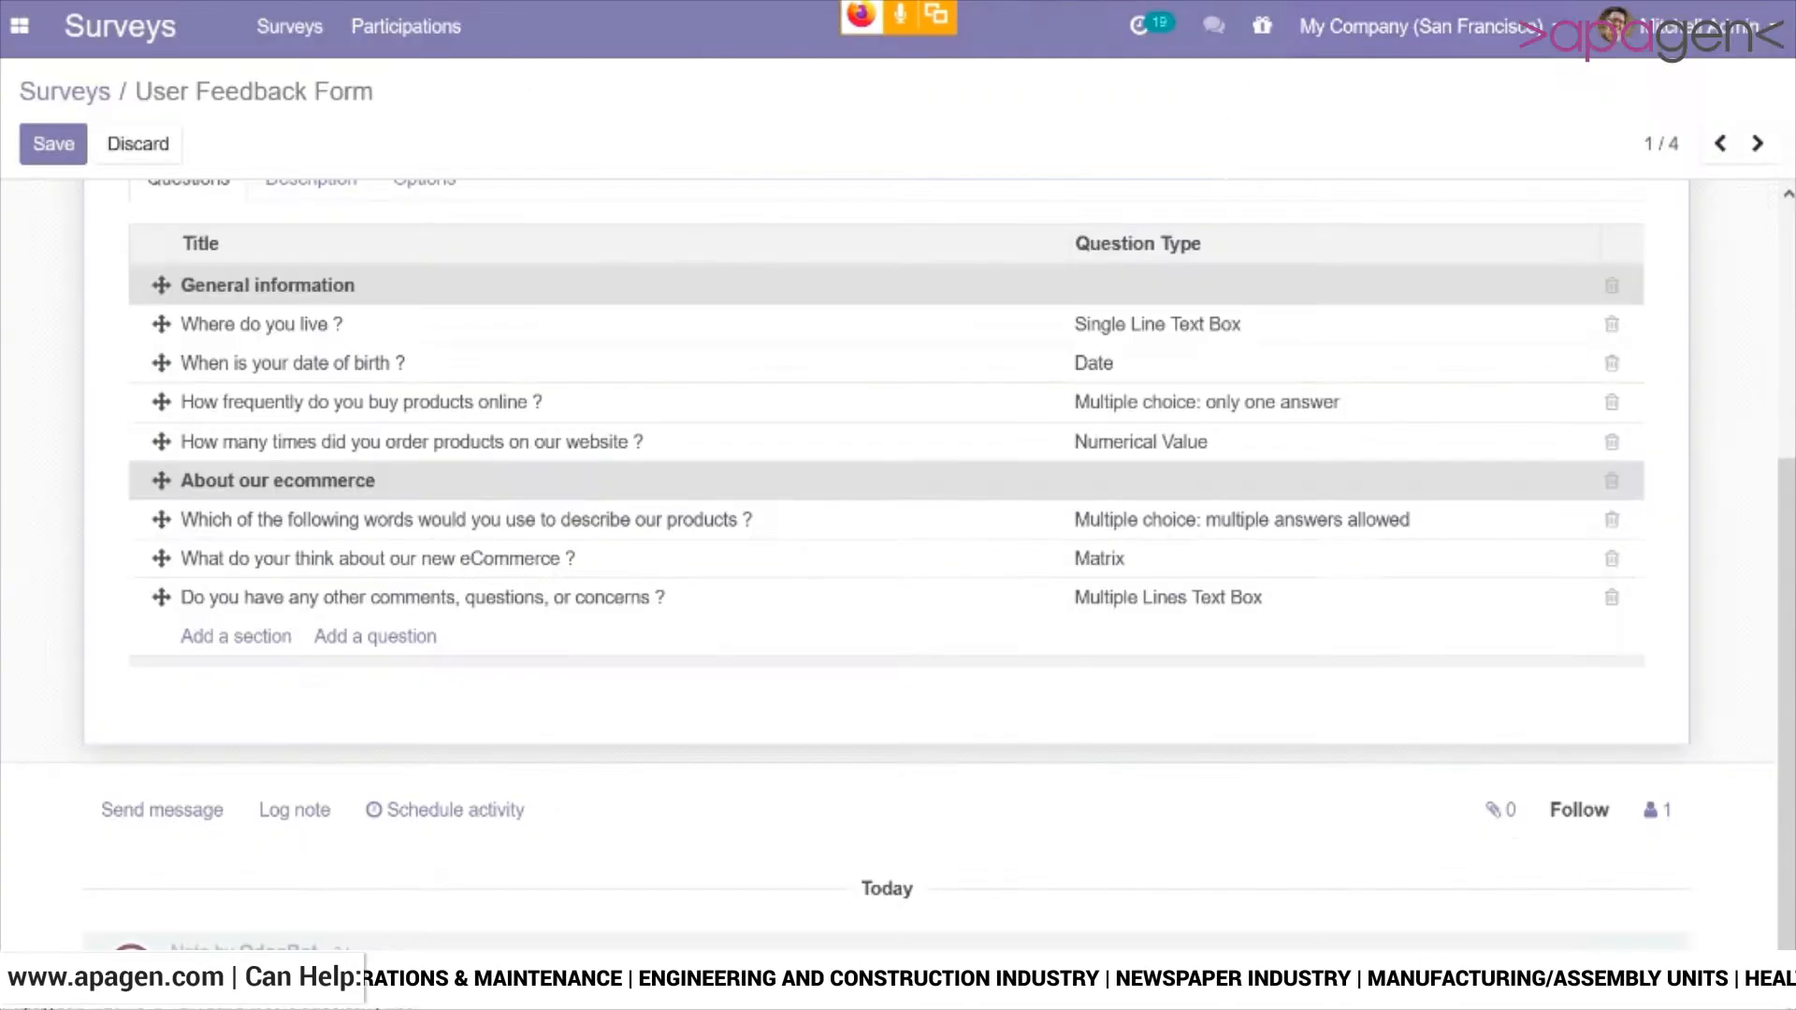
Step: Start sharing the survey and add the existing contact Azure Interior as a recipient of the invitation
scroll(887, 561, up, 5)
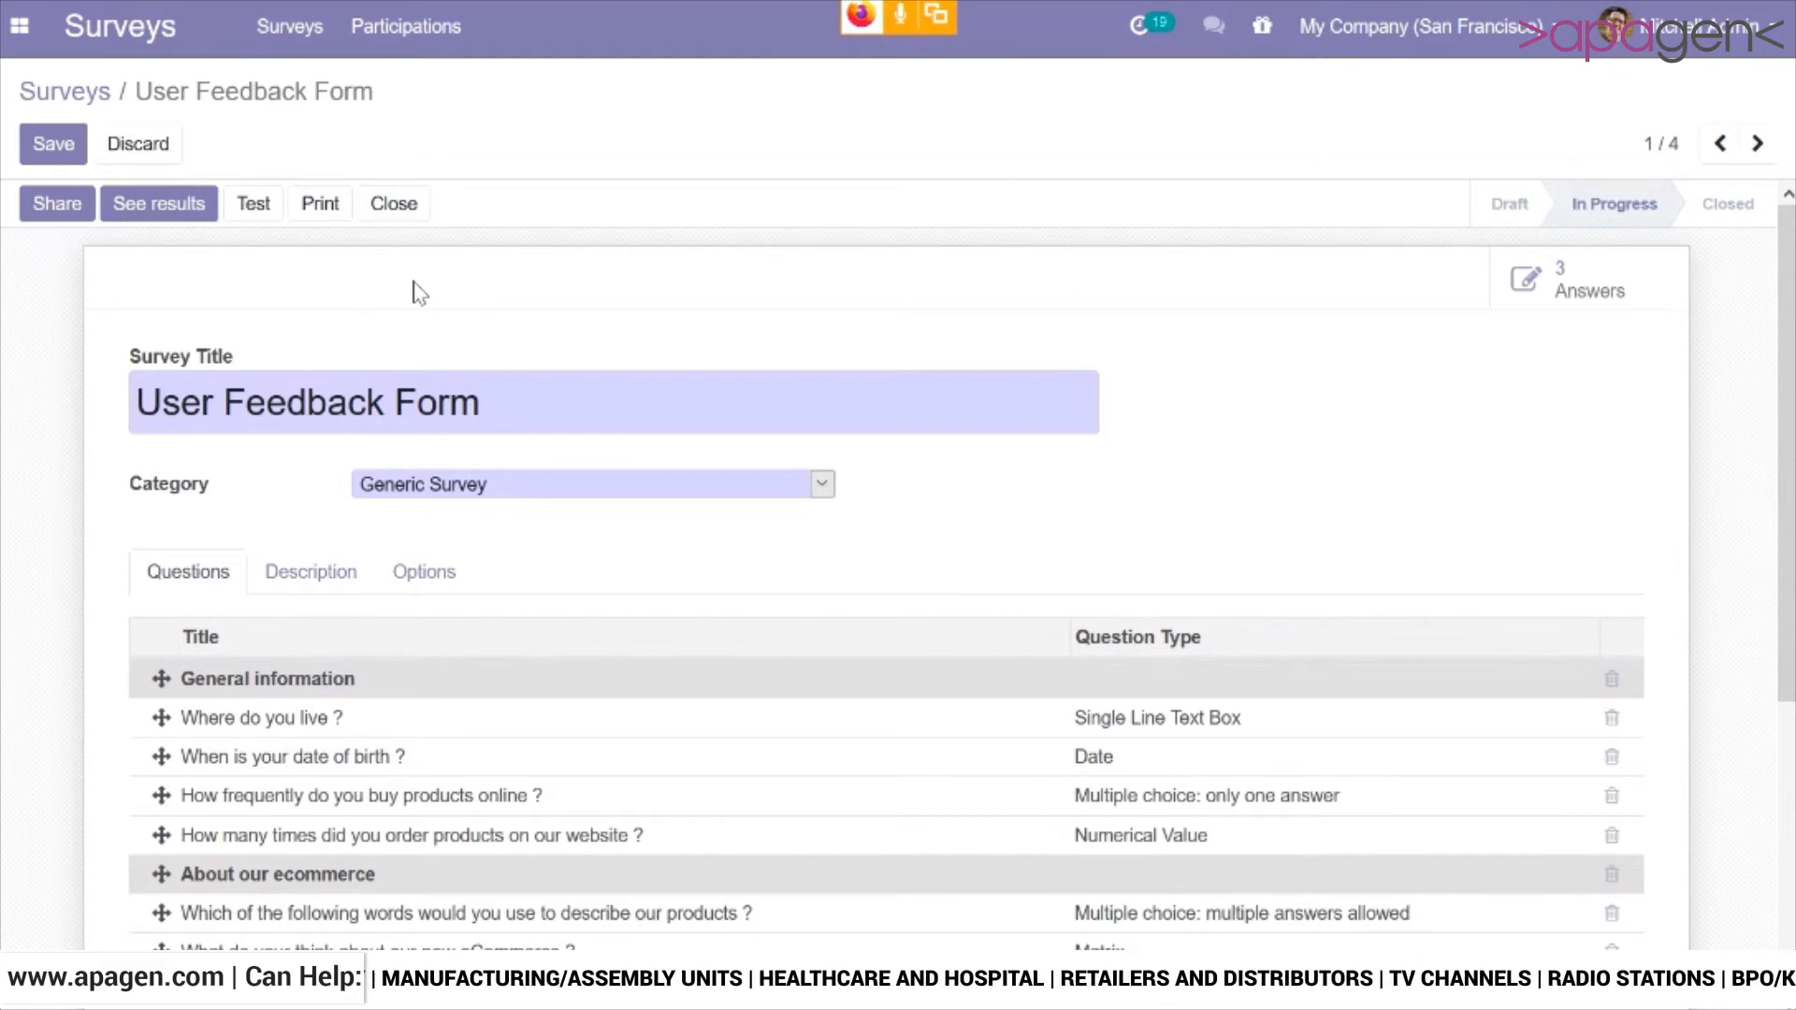
click(58, 203)
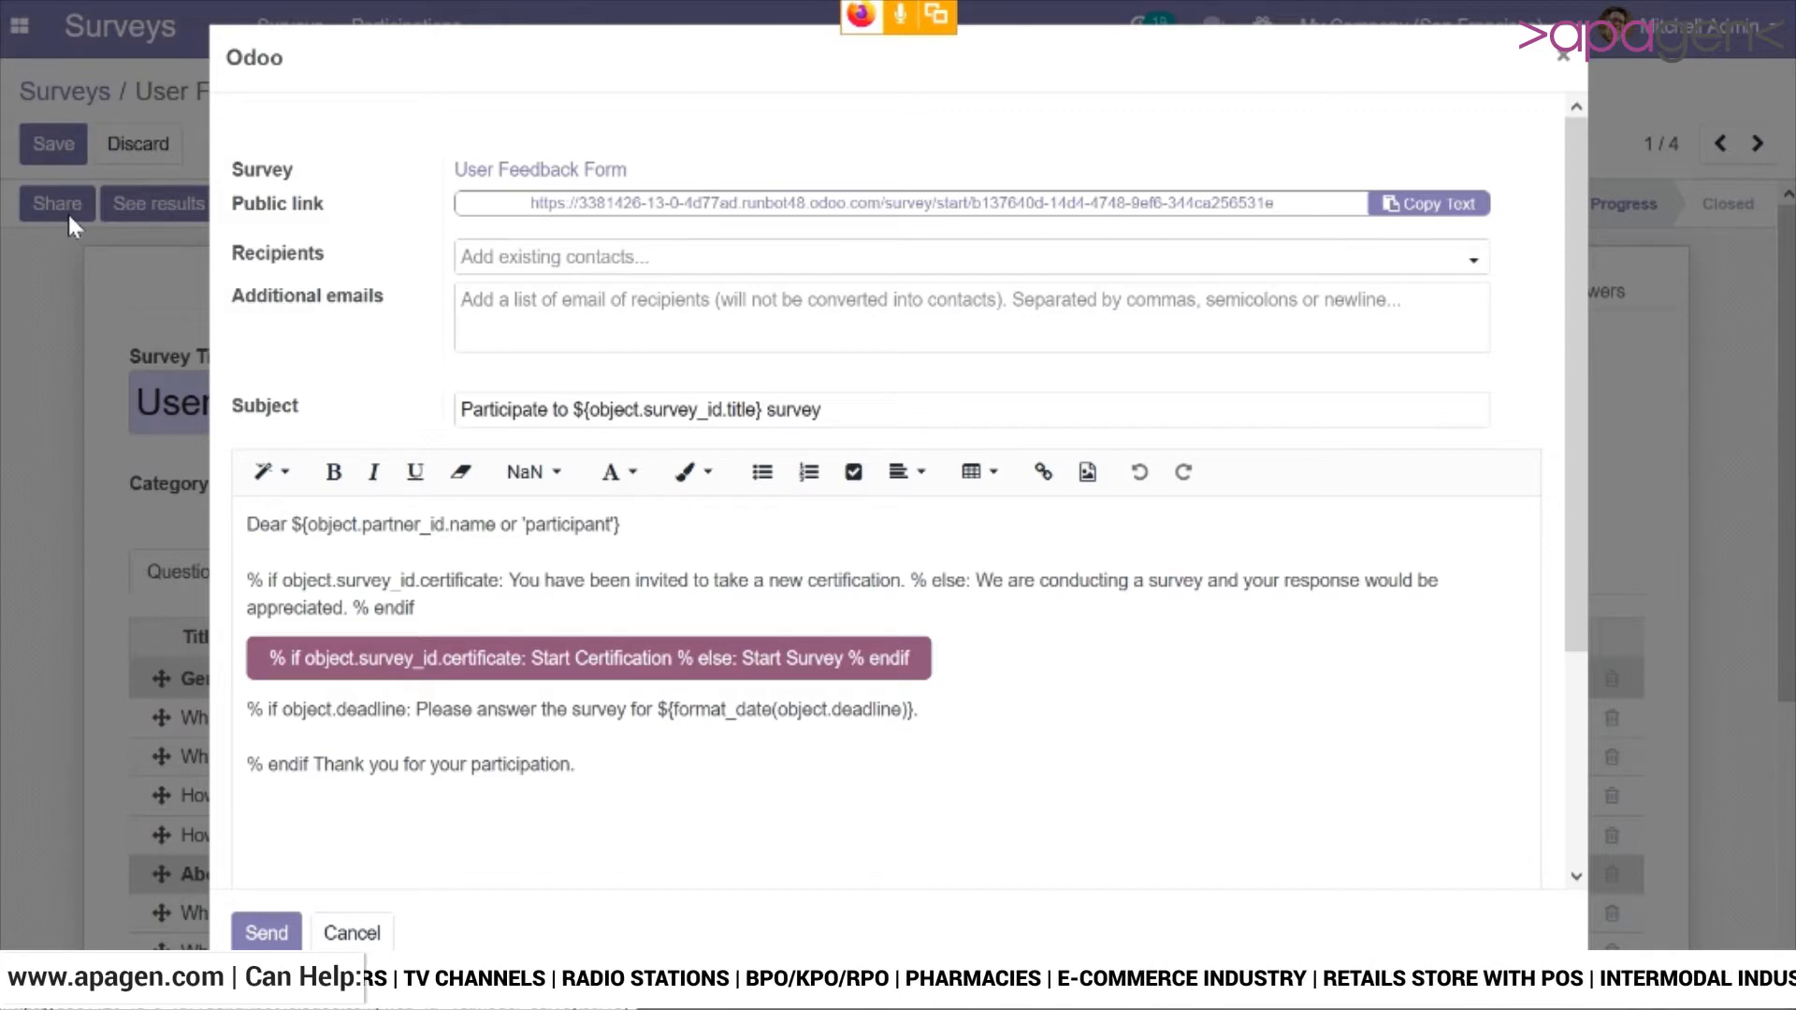
click(511, 264)
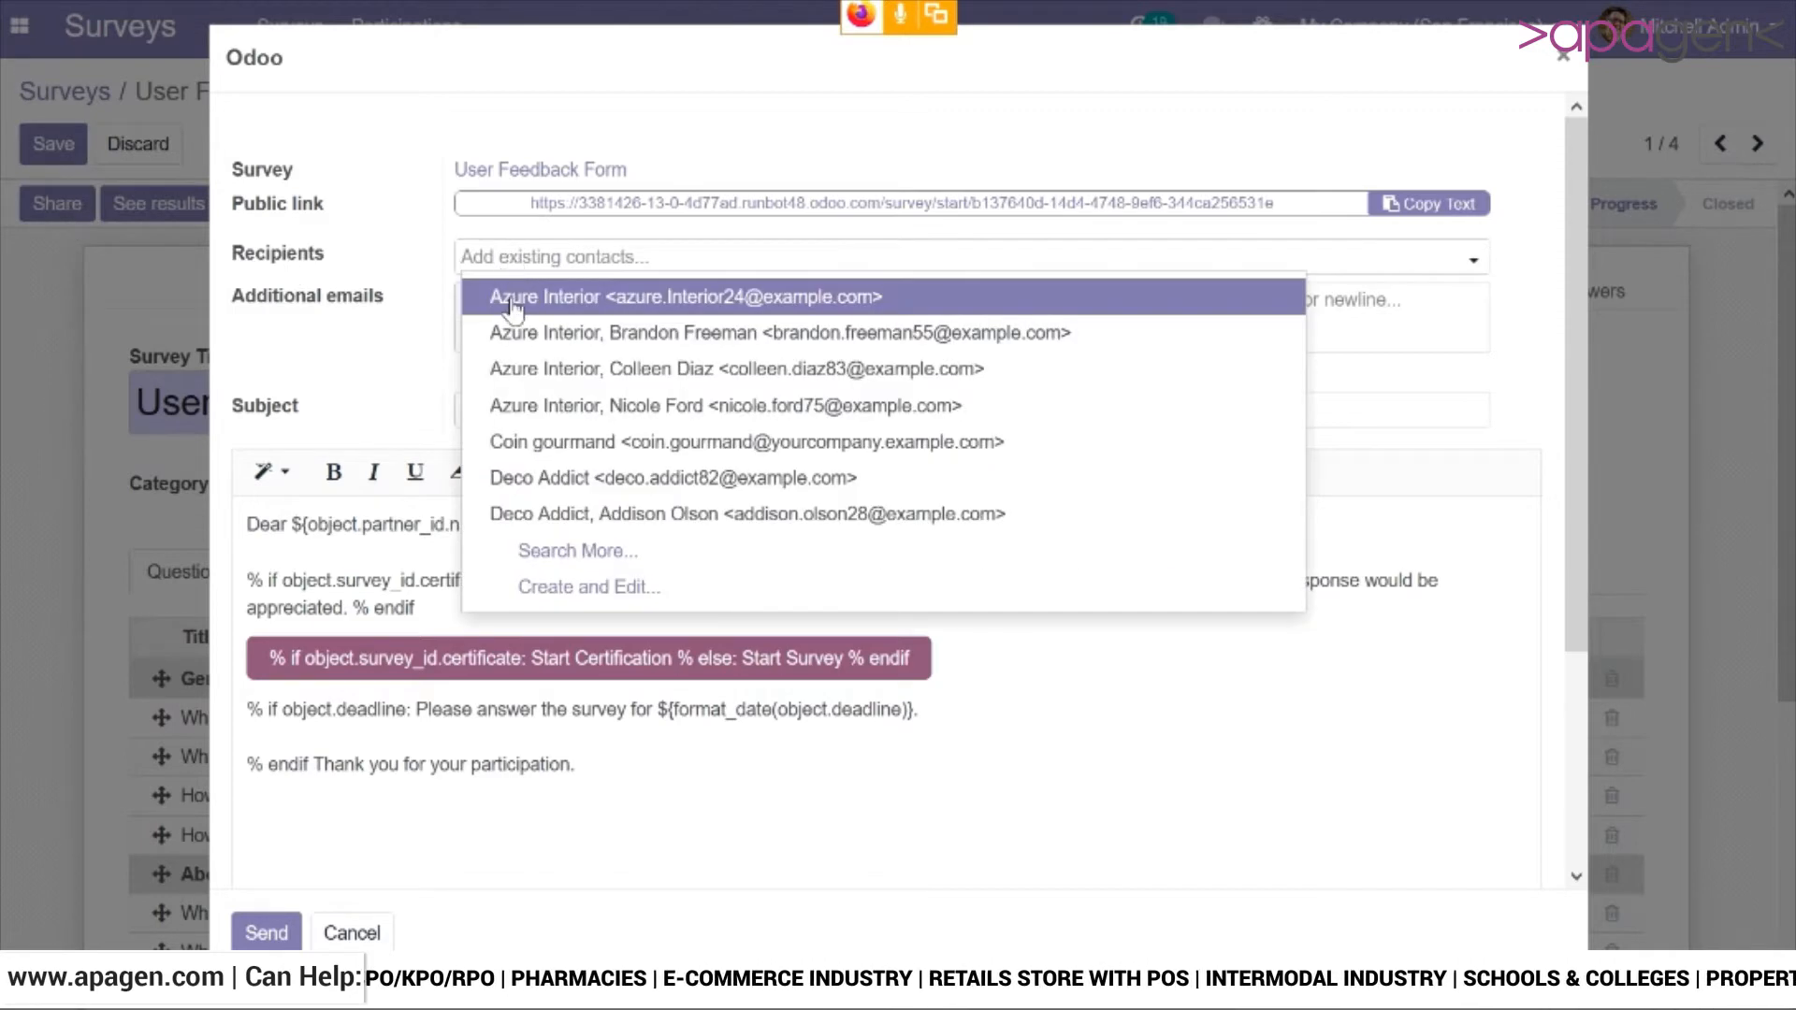
click(513, 298)
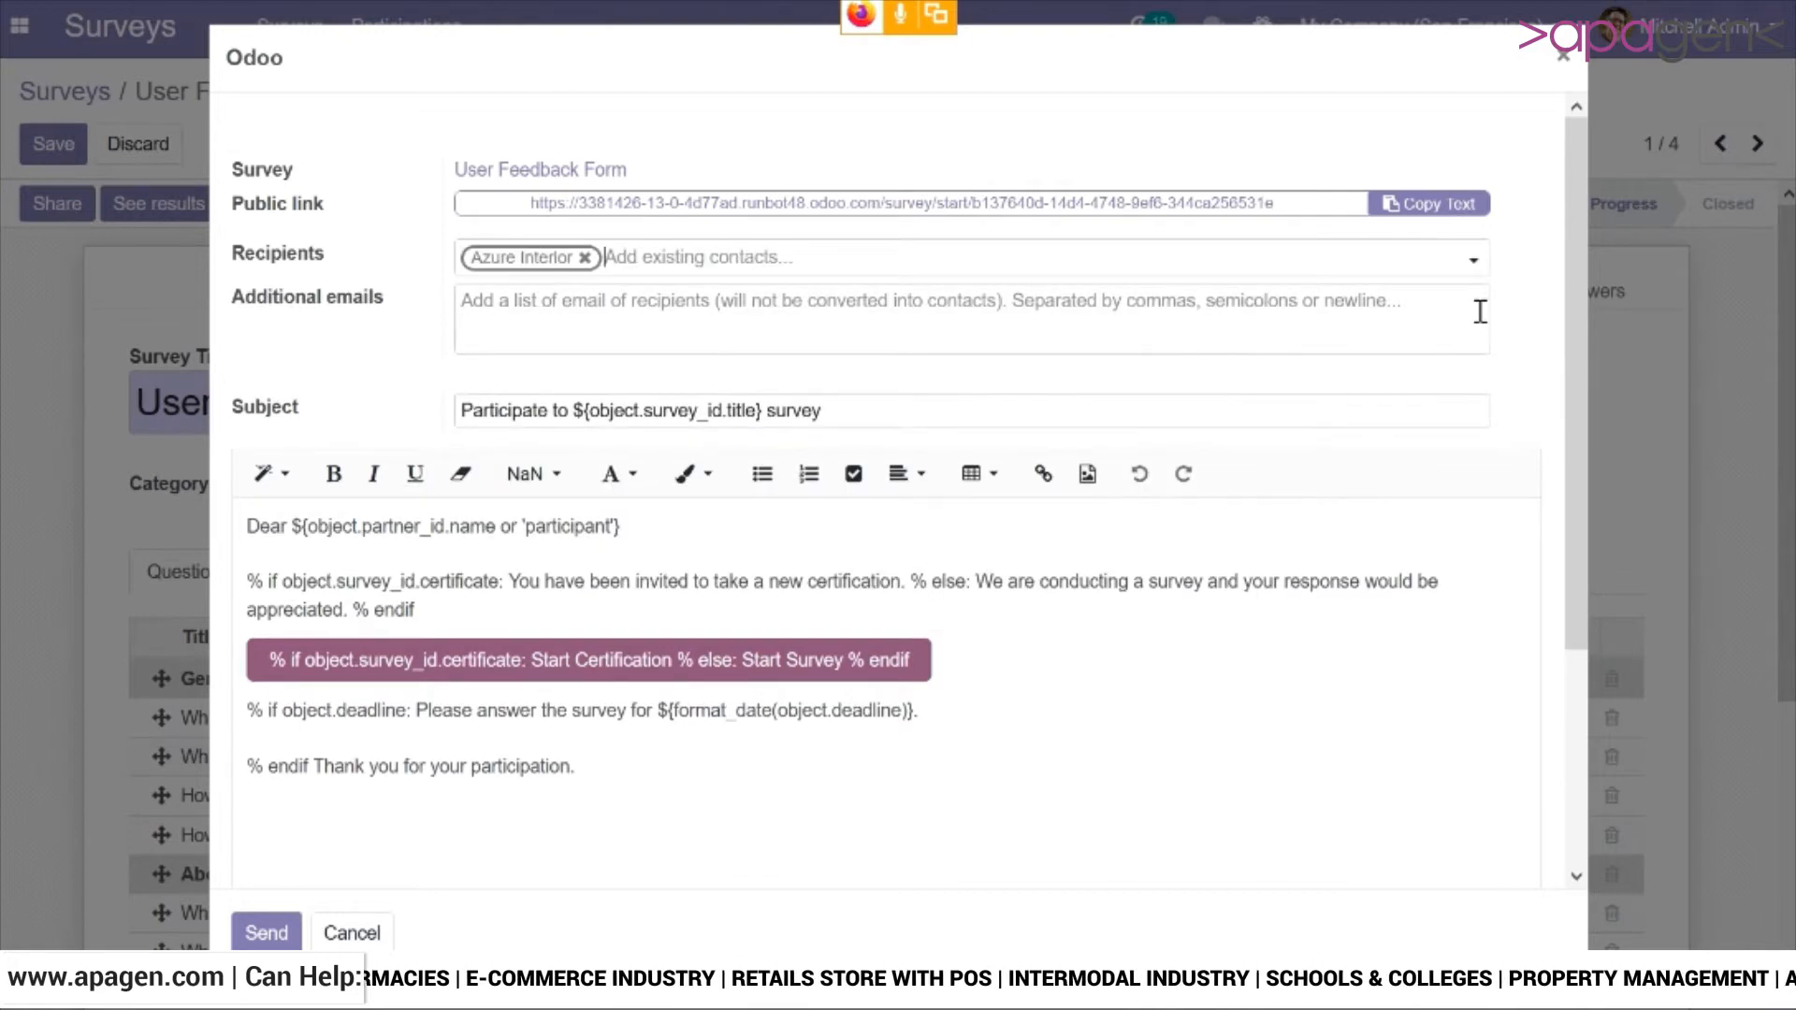
Step: Set the invitation's answer deadline to June 30, 2020 and send it
drag(1574, 189, 1579, 395)
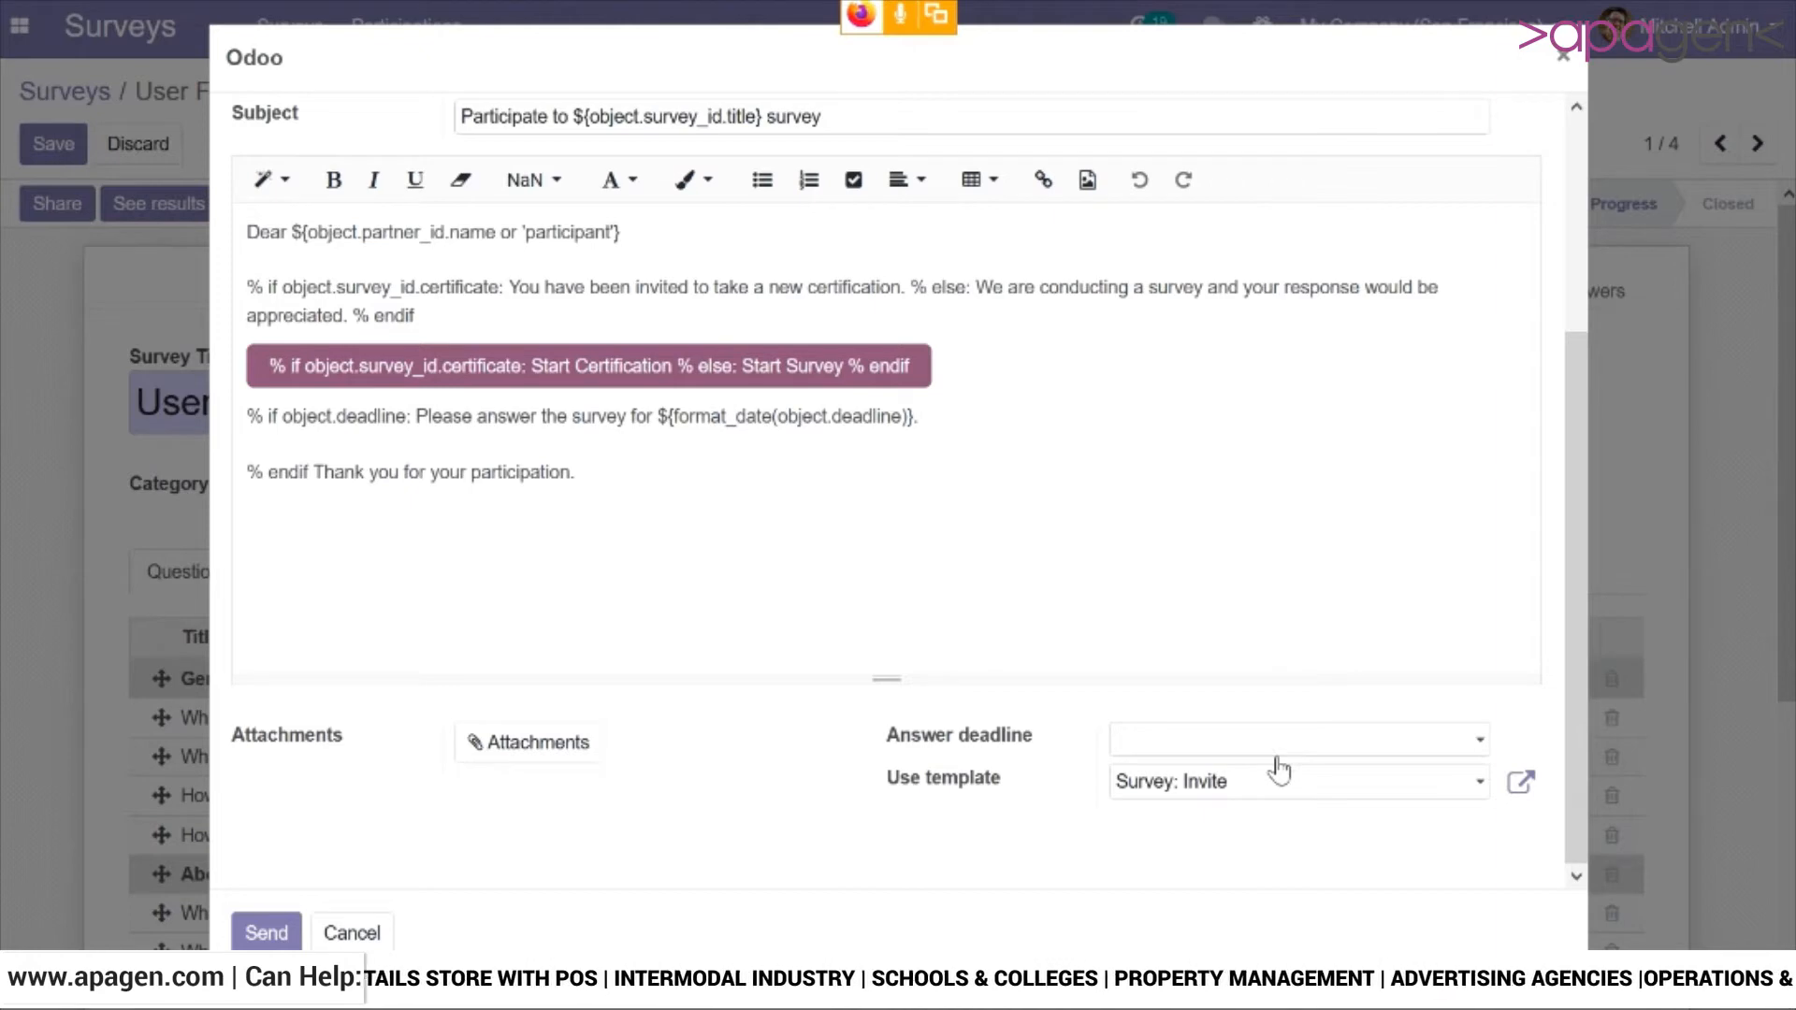
click(1311, 748)
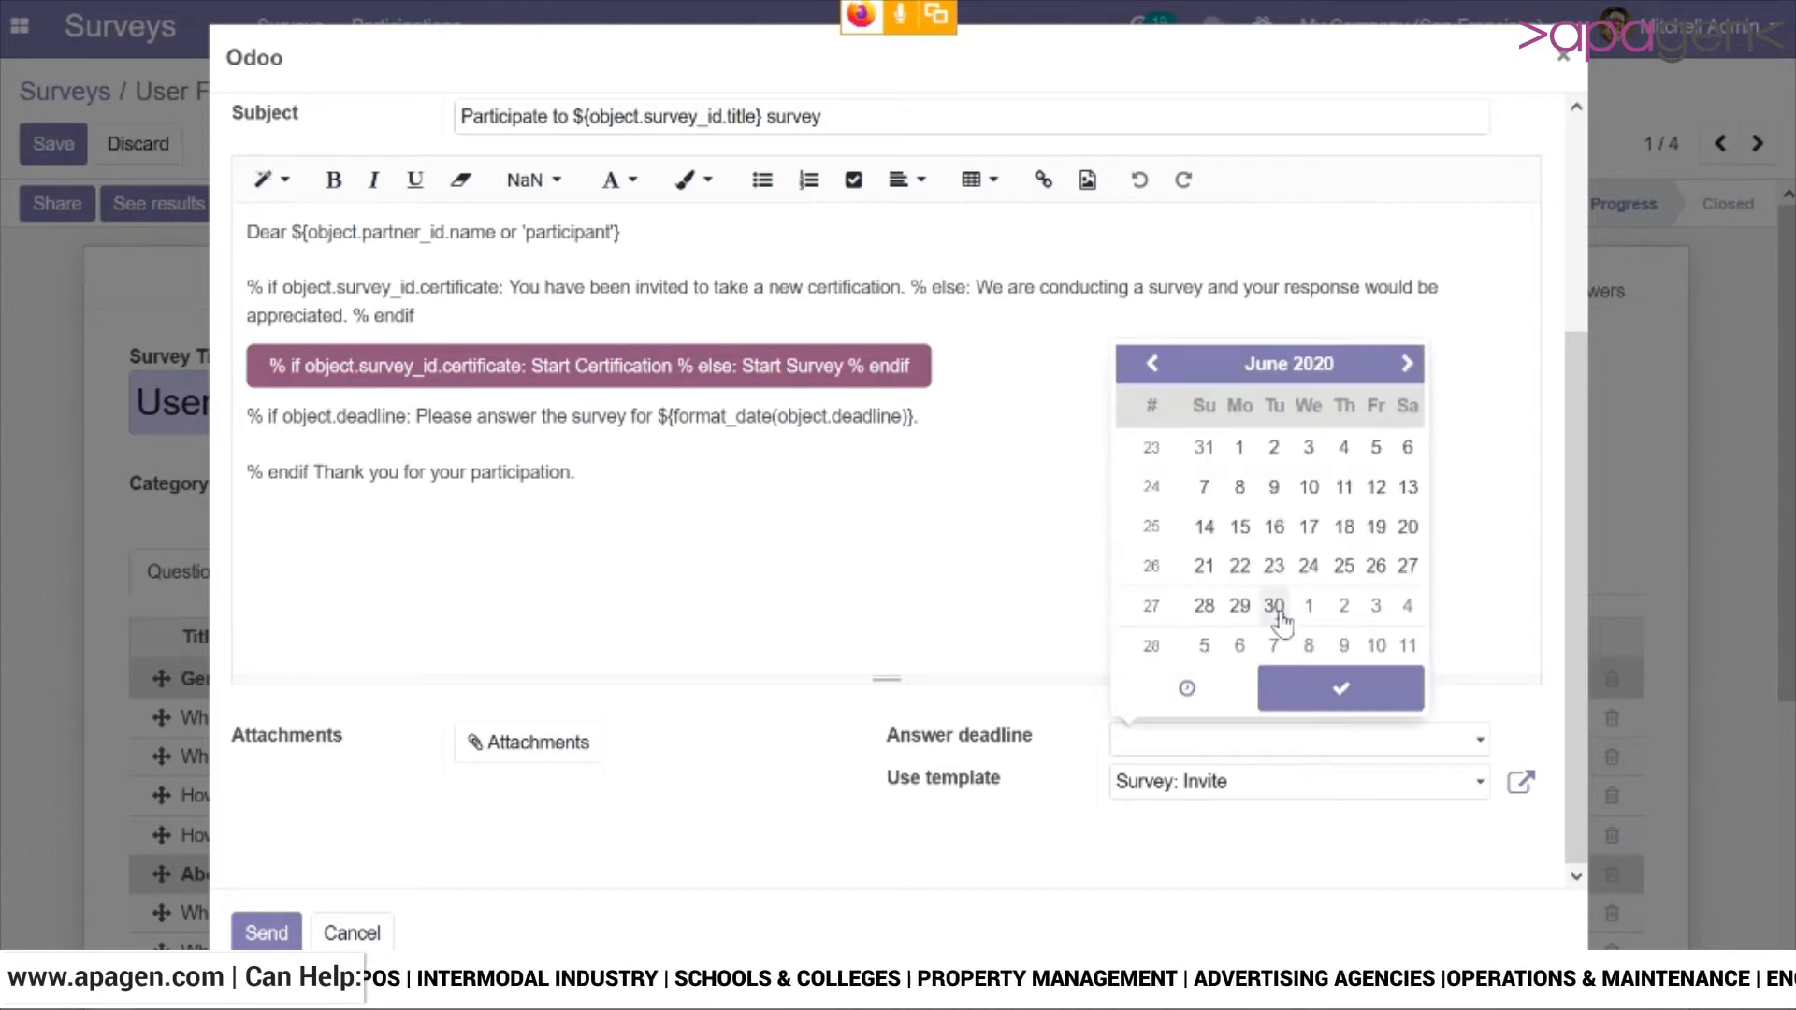
click(1276, 607)
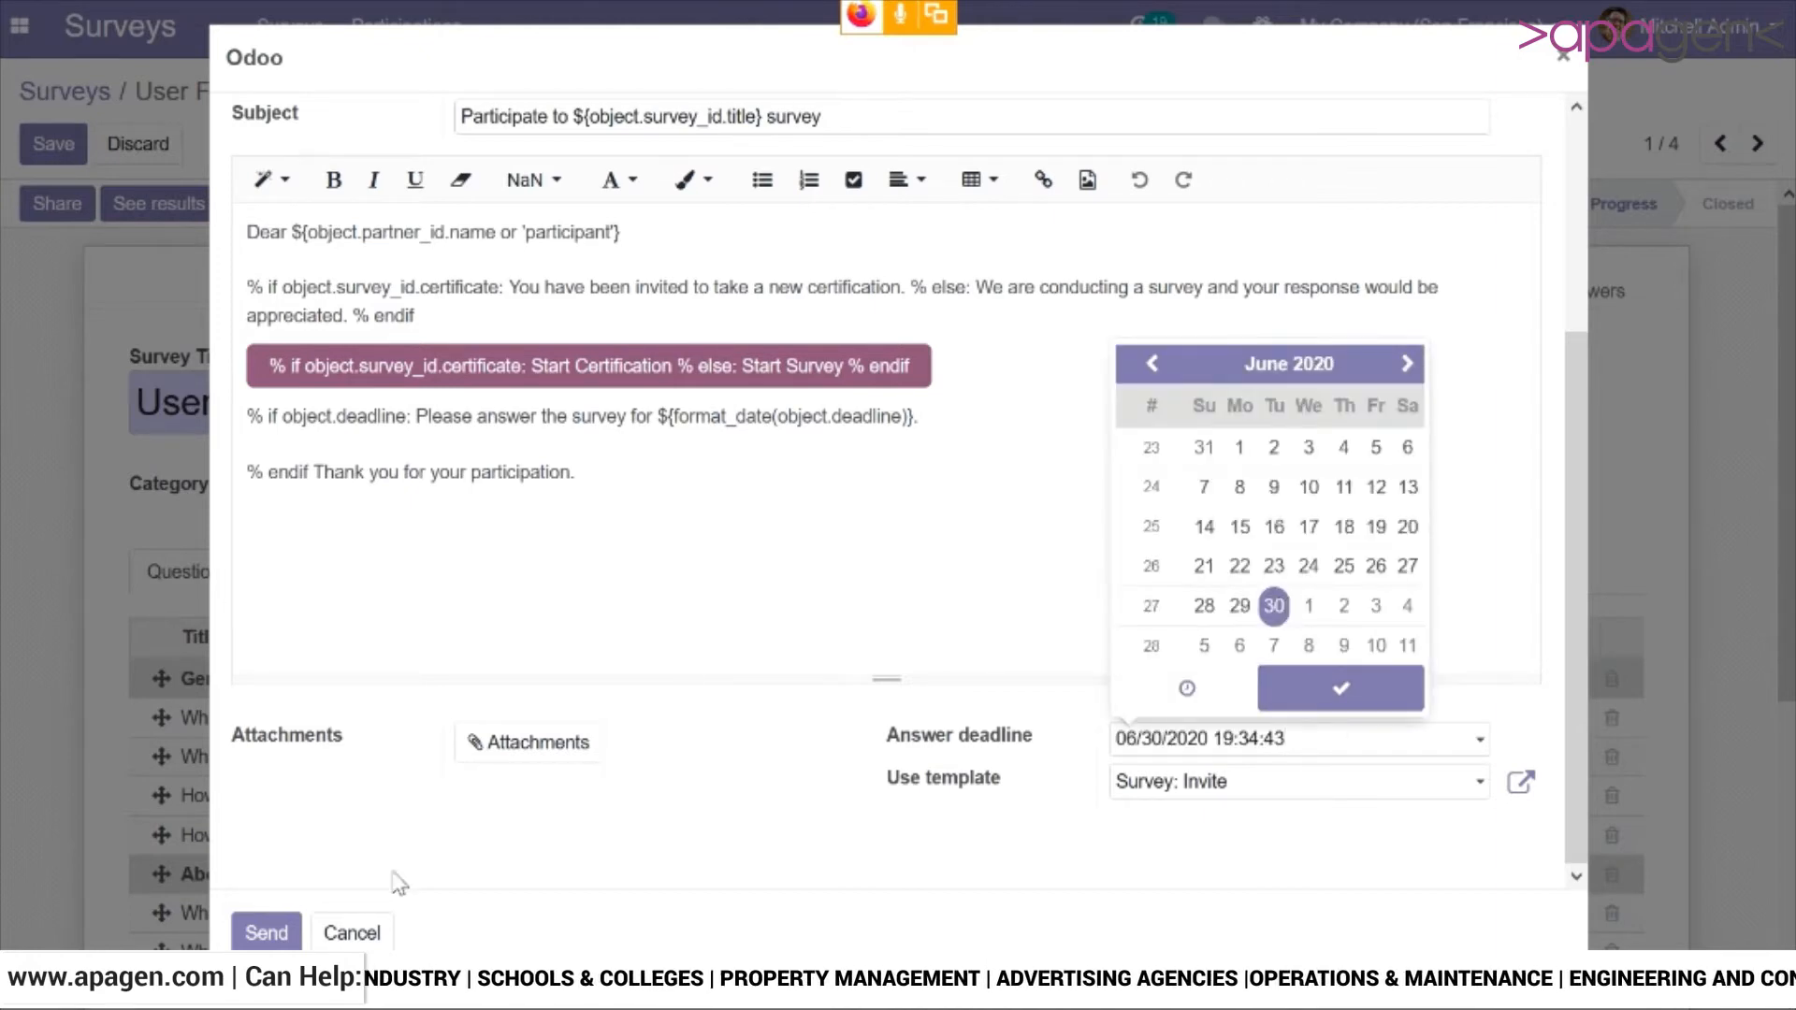
click(286, 934)
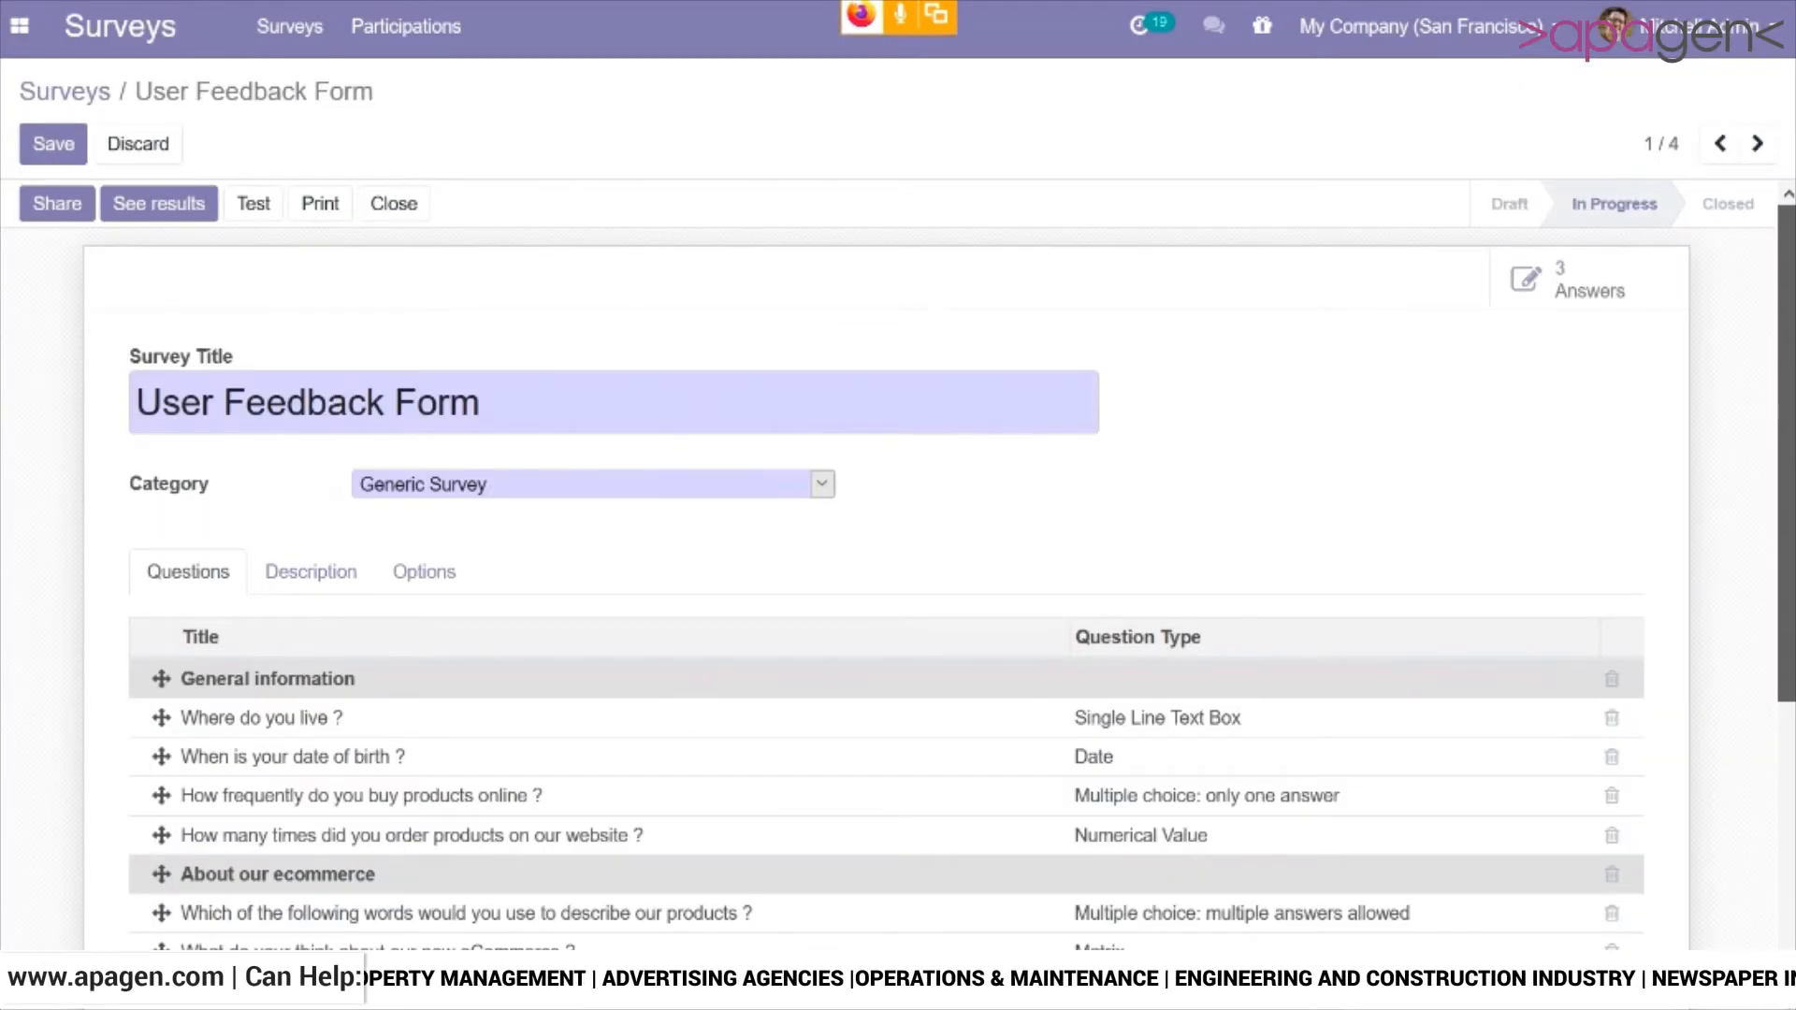
Step: Review the survey's description text and view its question, scoring and candidate options
scroll(1390, 233, down, 5)
scroll(915, 248, up, 5)
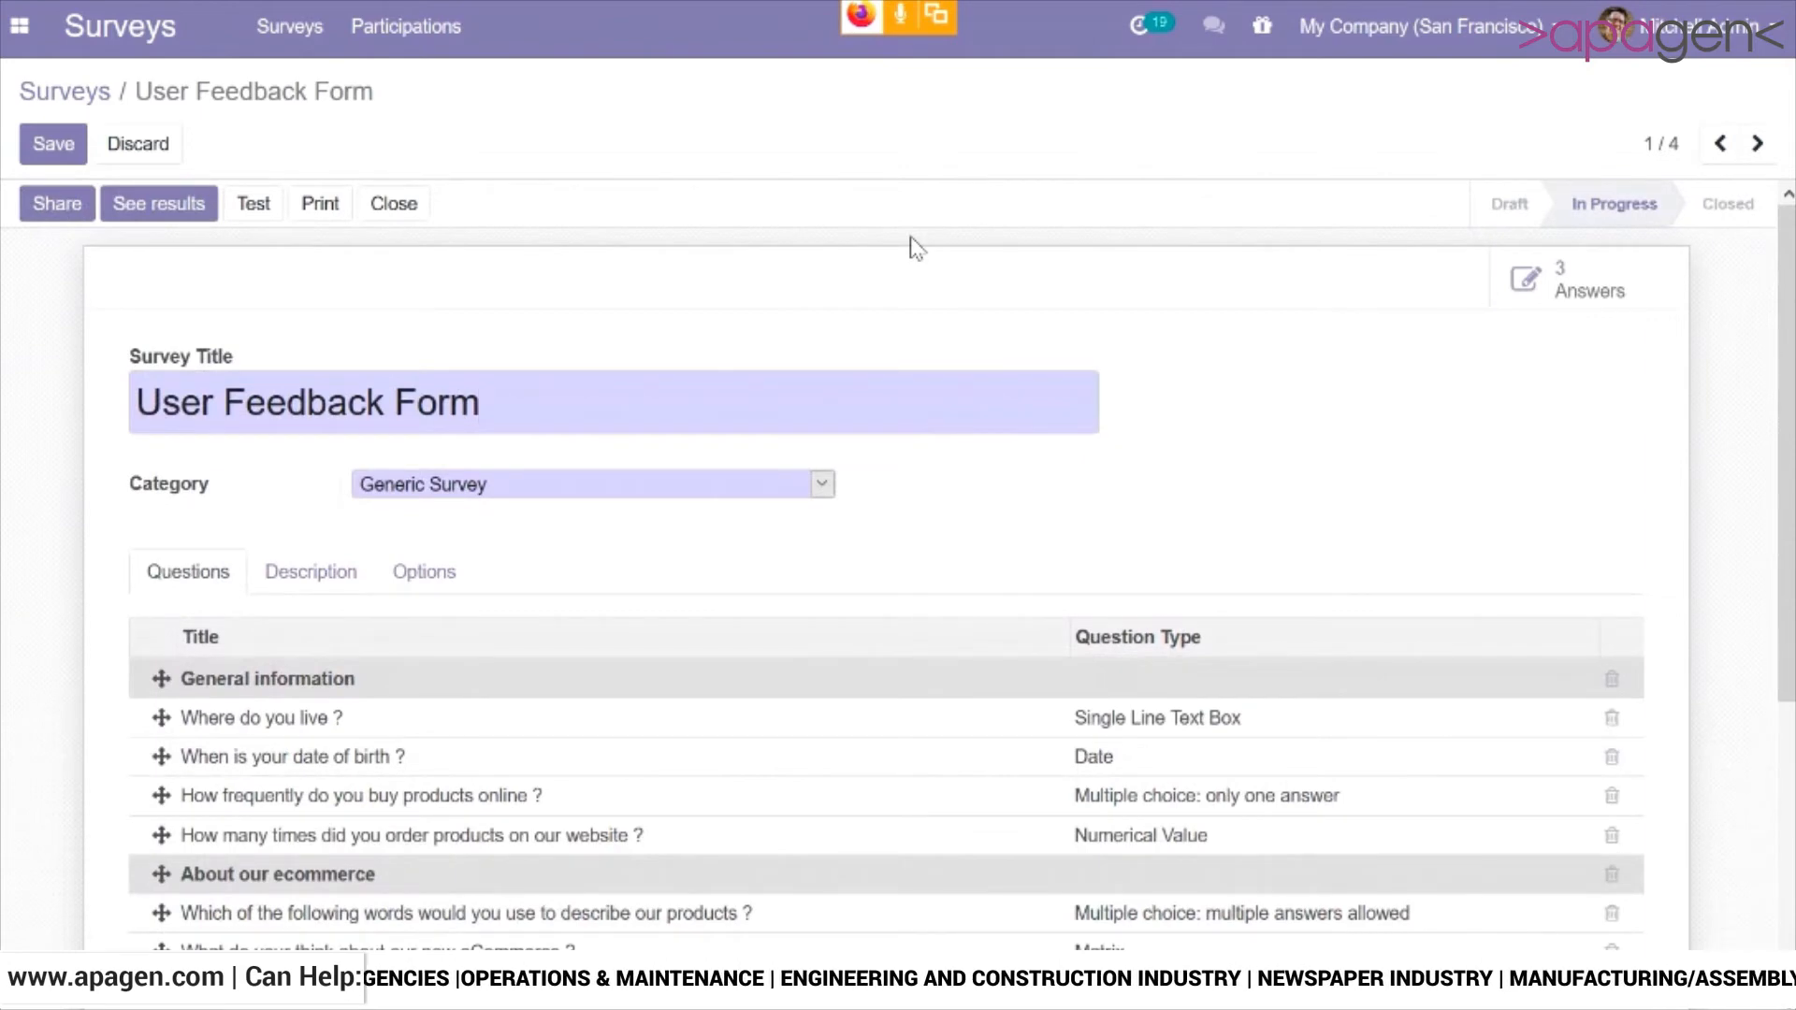
click(319, 577)
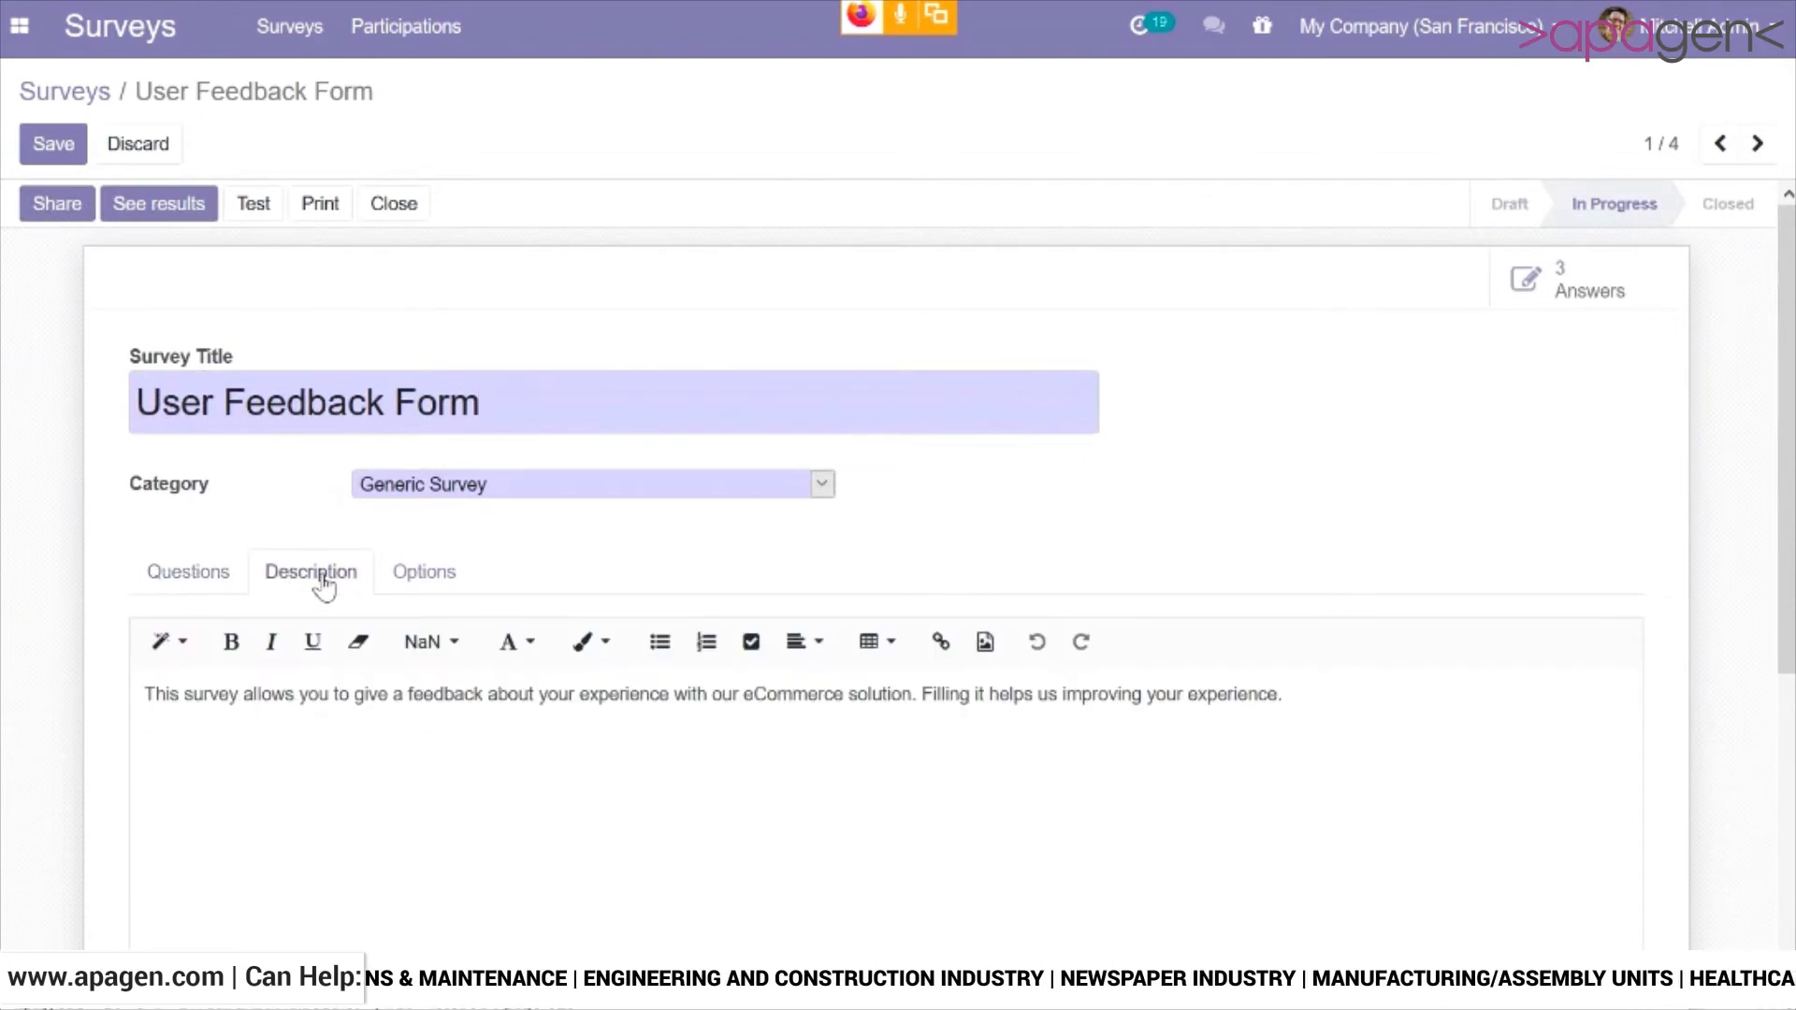
scroll(322, 587, down, 4)
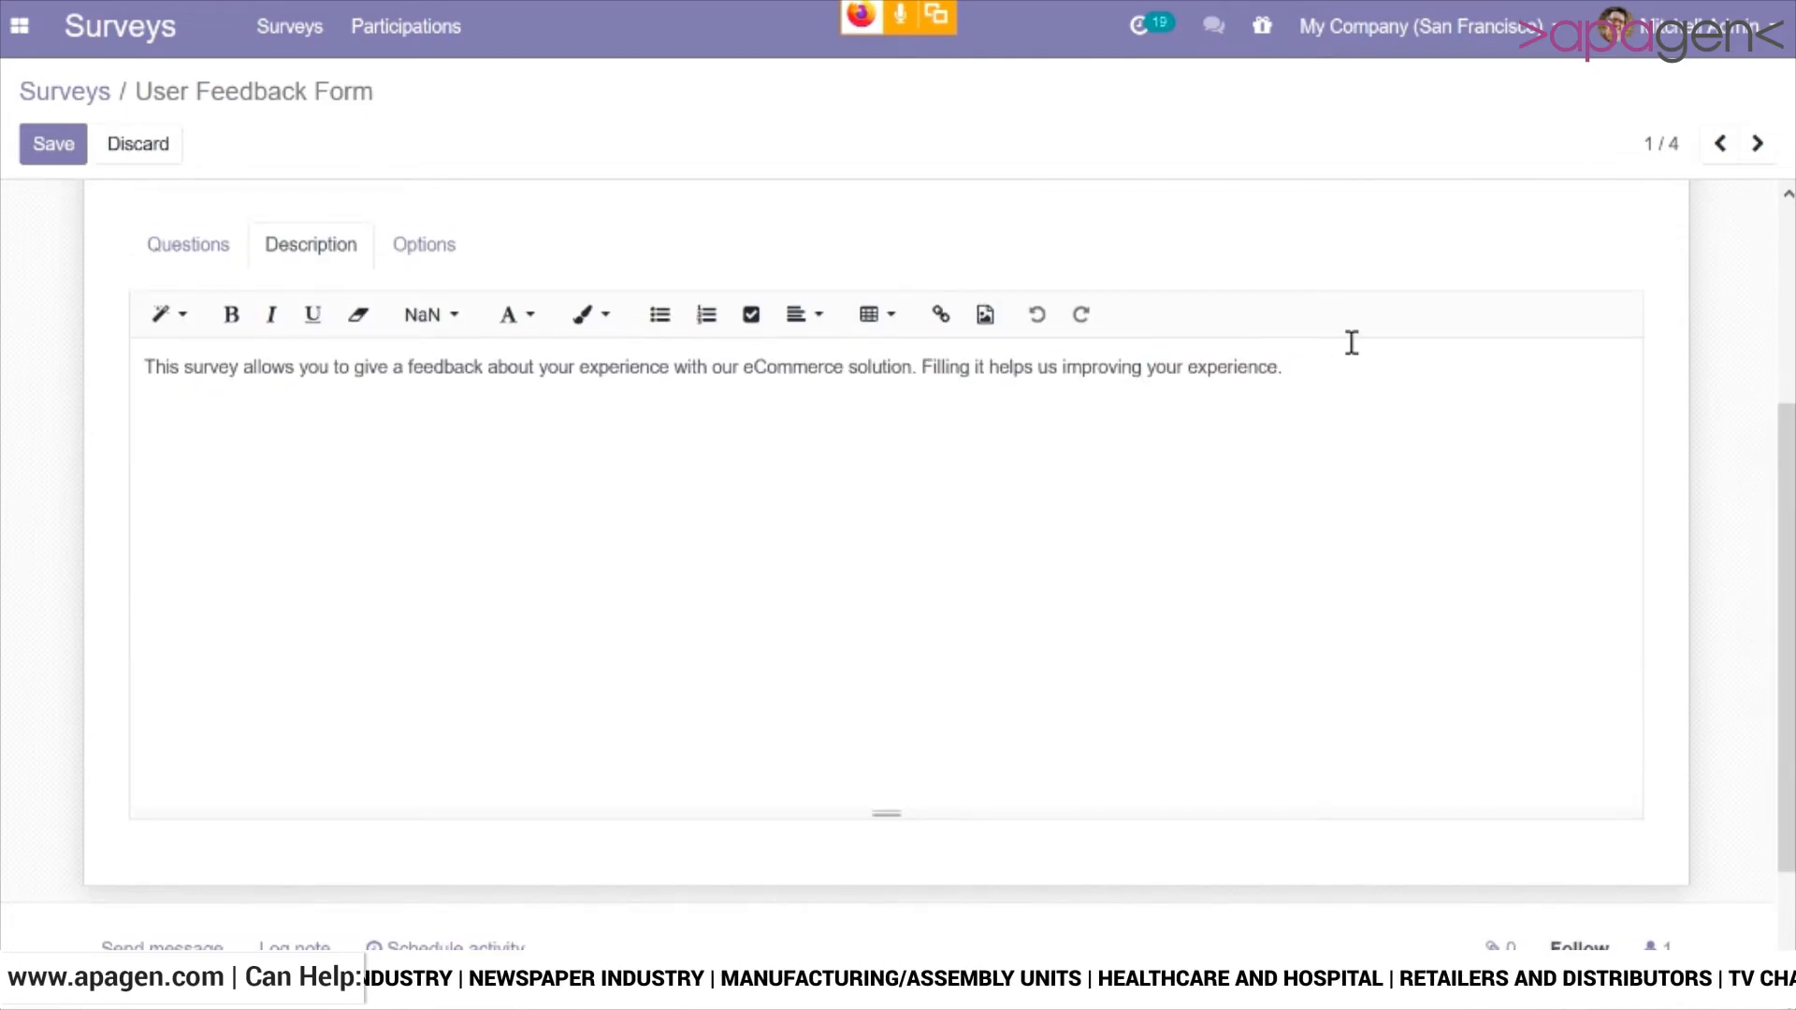
drag(1334, 367, 2, 364)
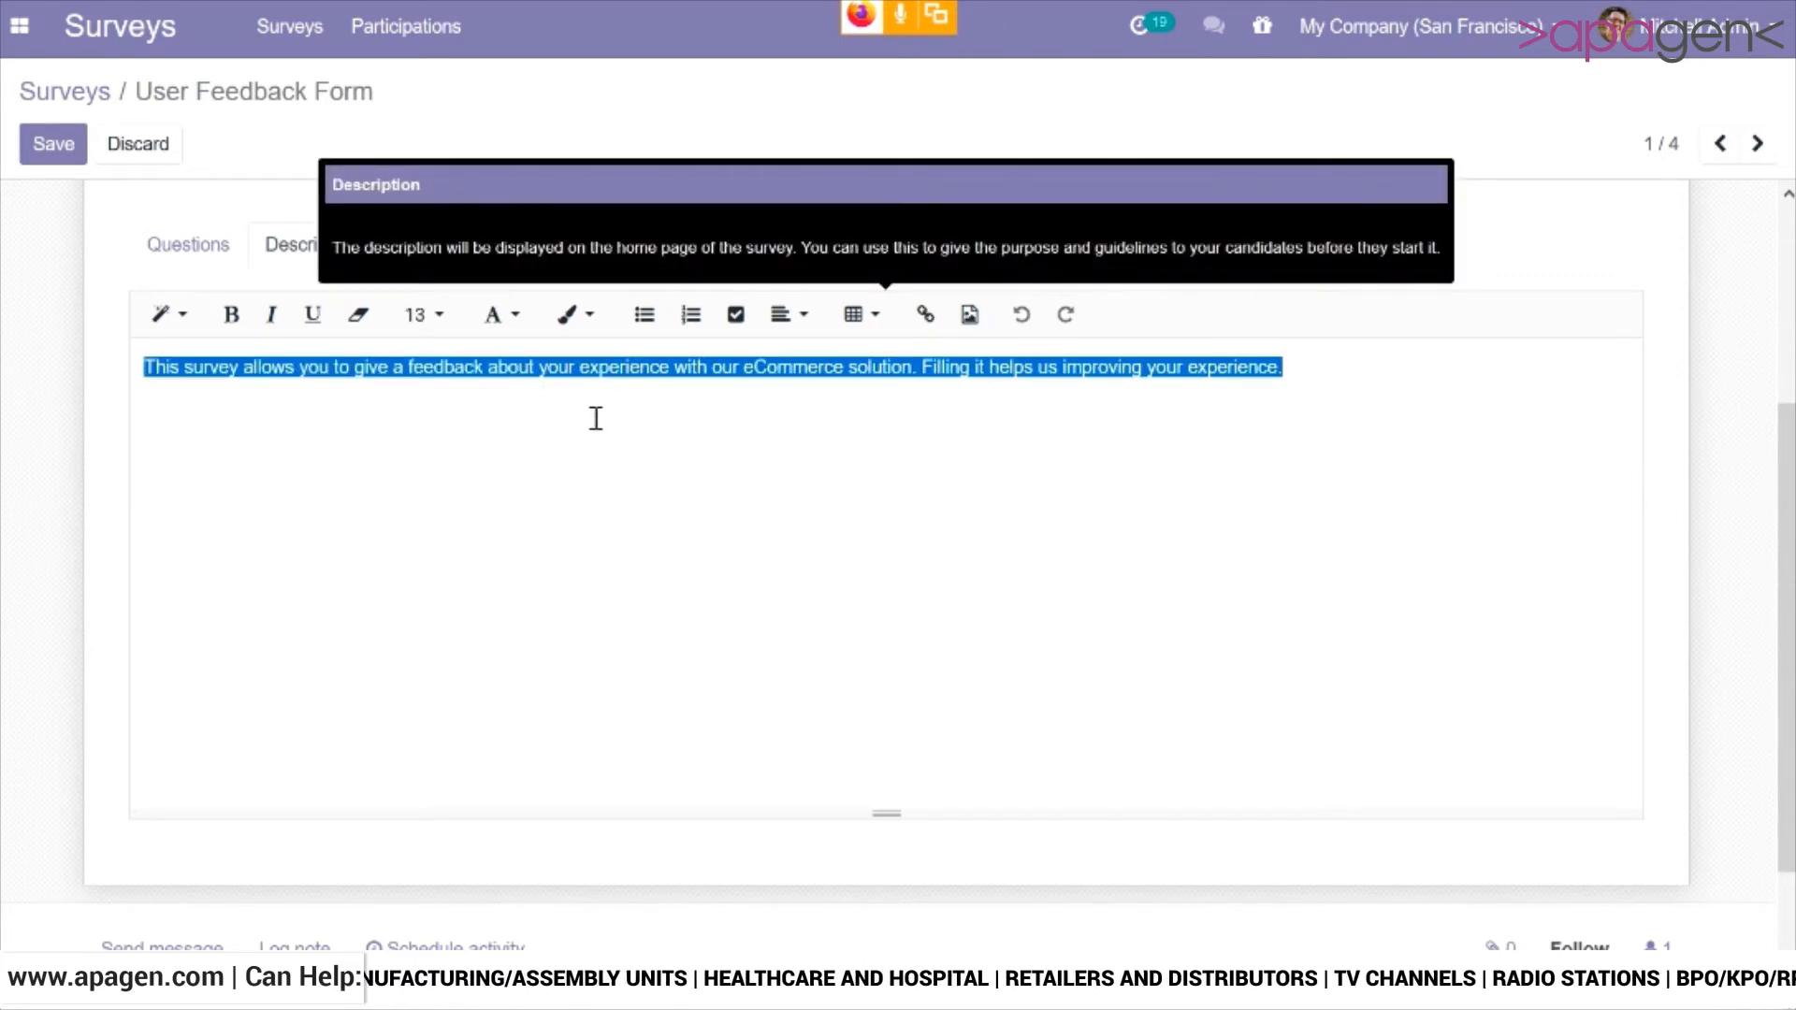
click(595, 418)
click(433, 251)
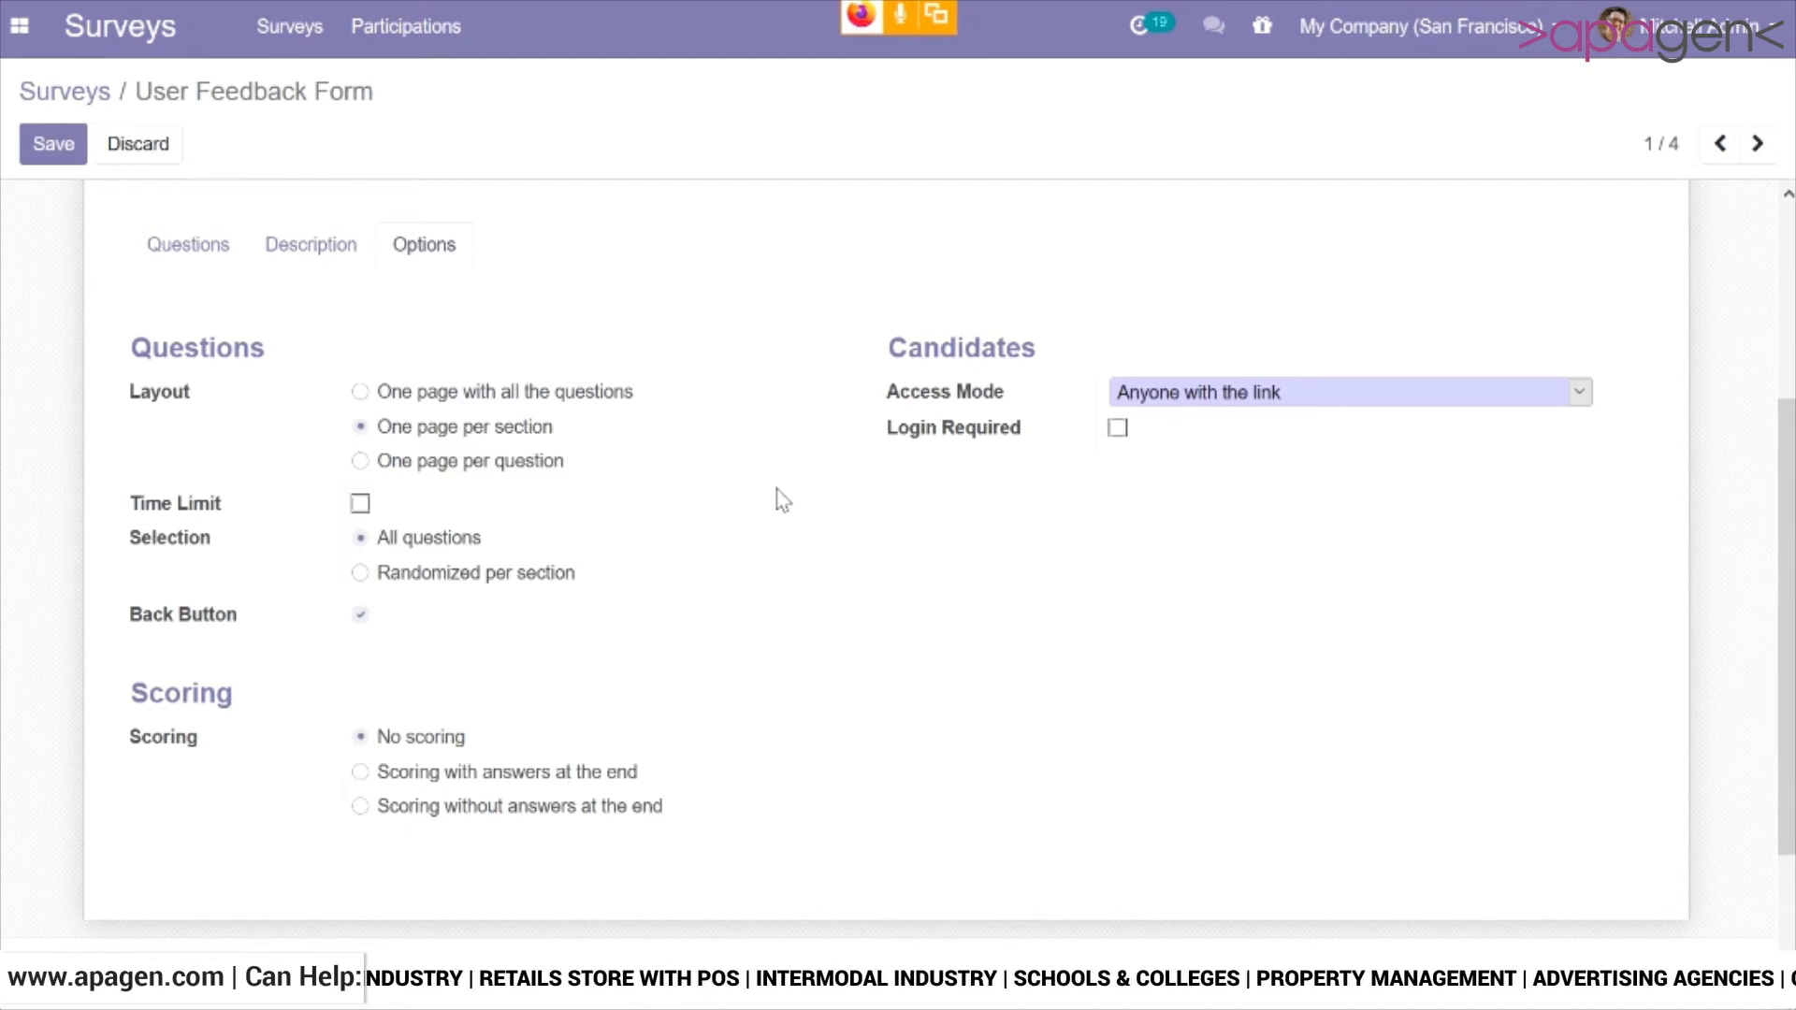
Step: Try the Time Limit option and scoring with answers at the end, restoring each setting after its preview
click(362, 510)
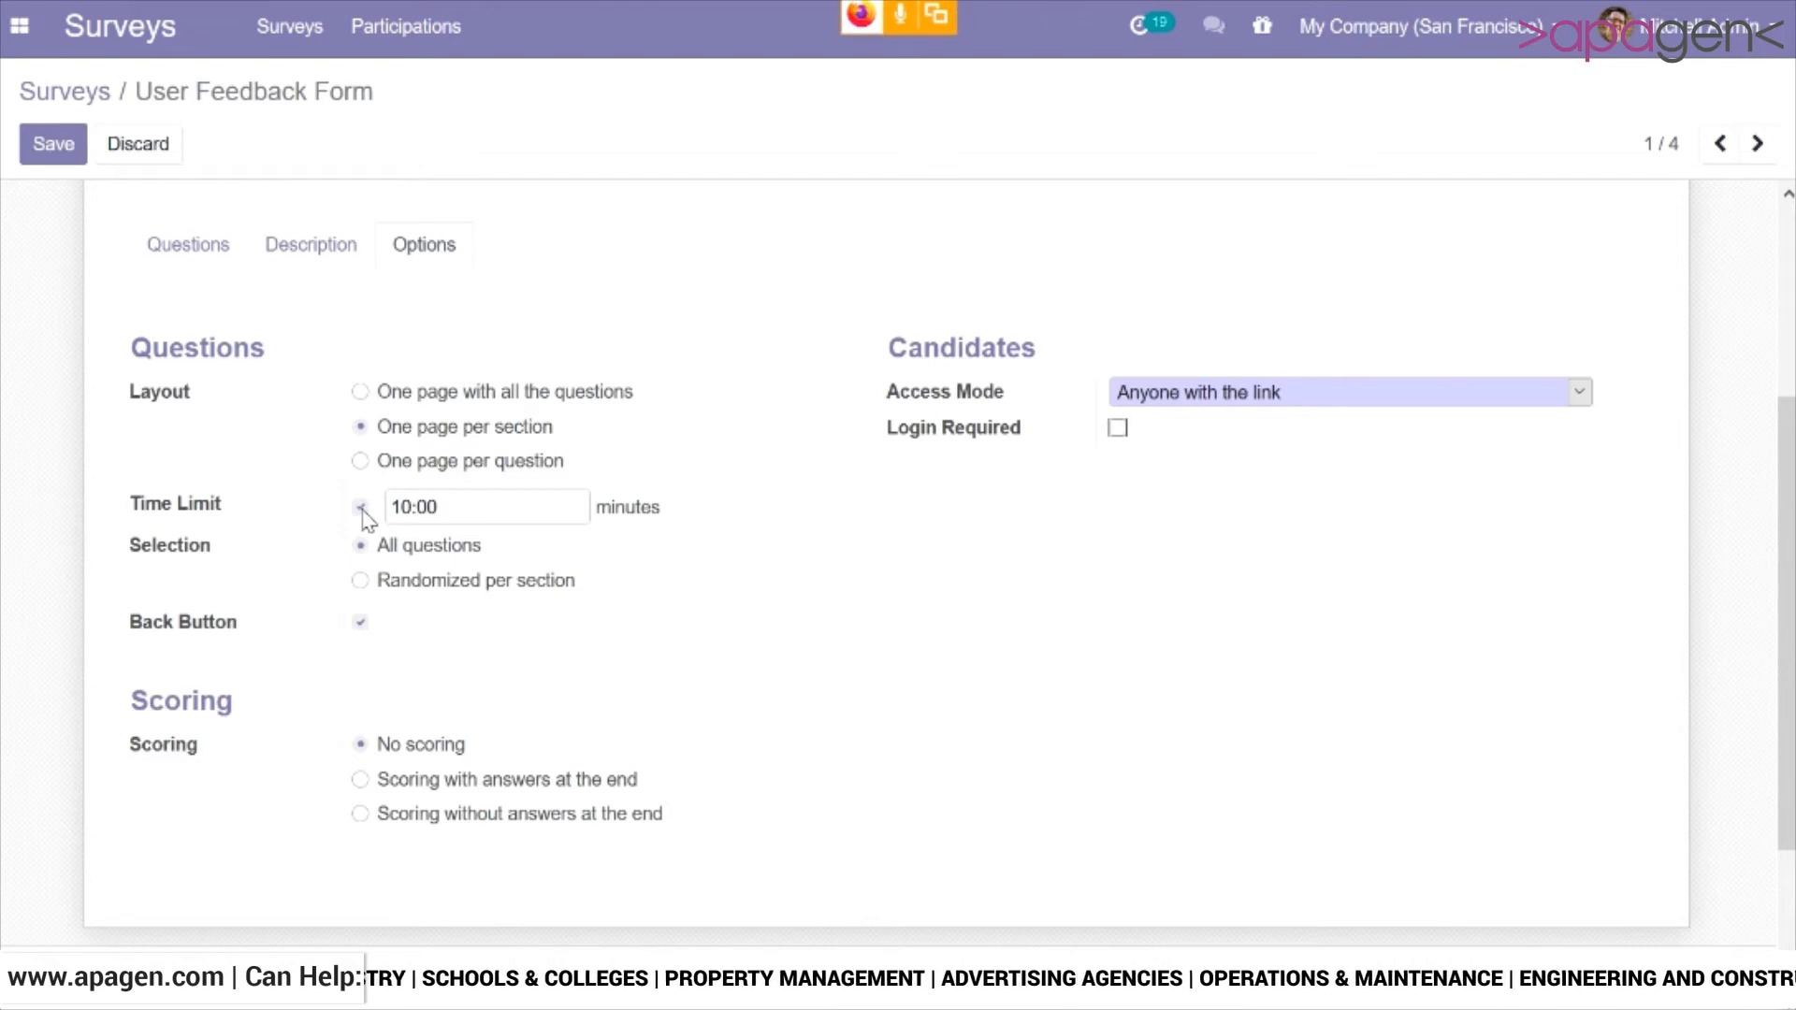
click(363, 512)
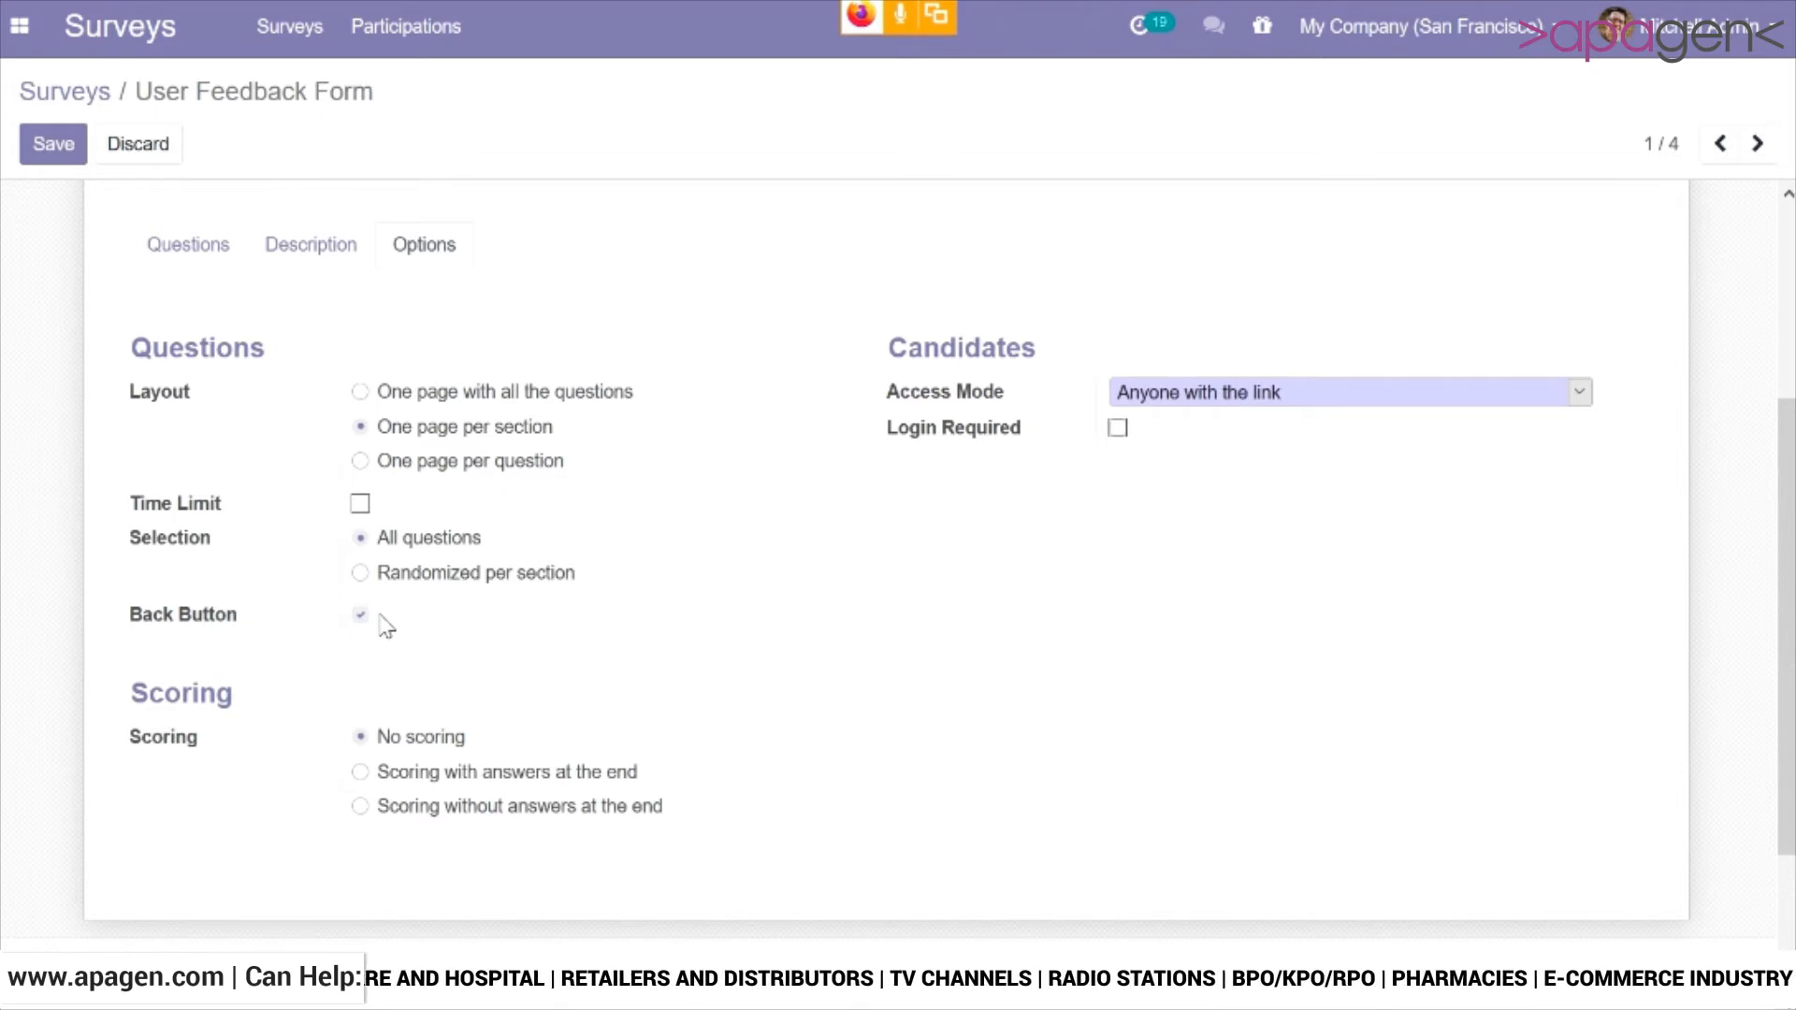
click(501, 776)
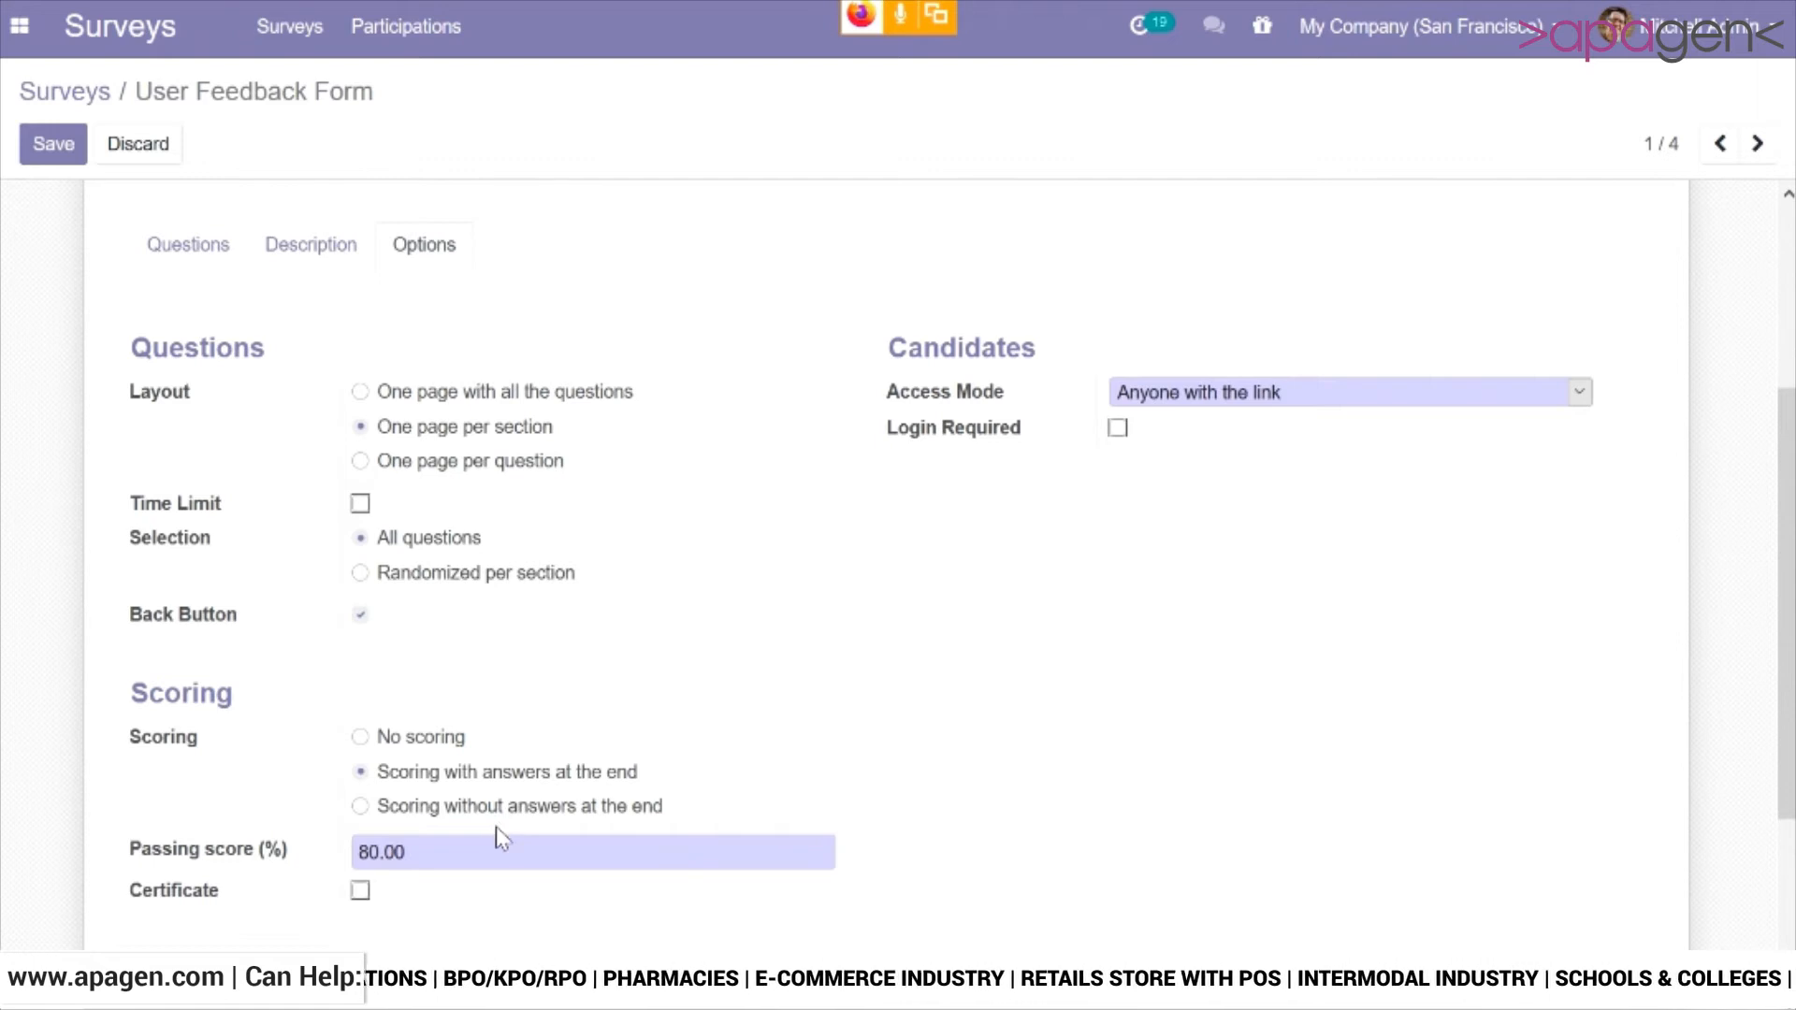
click(431, 748)
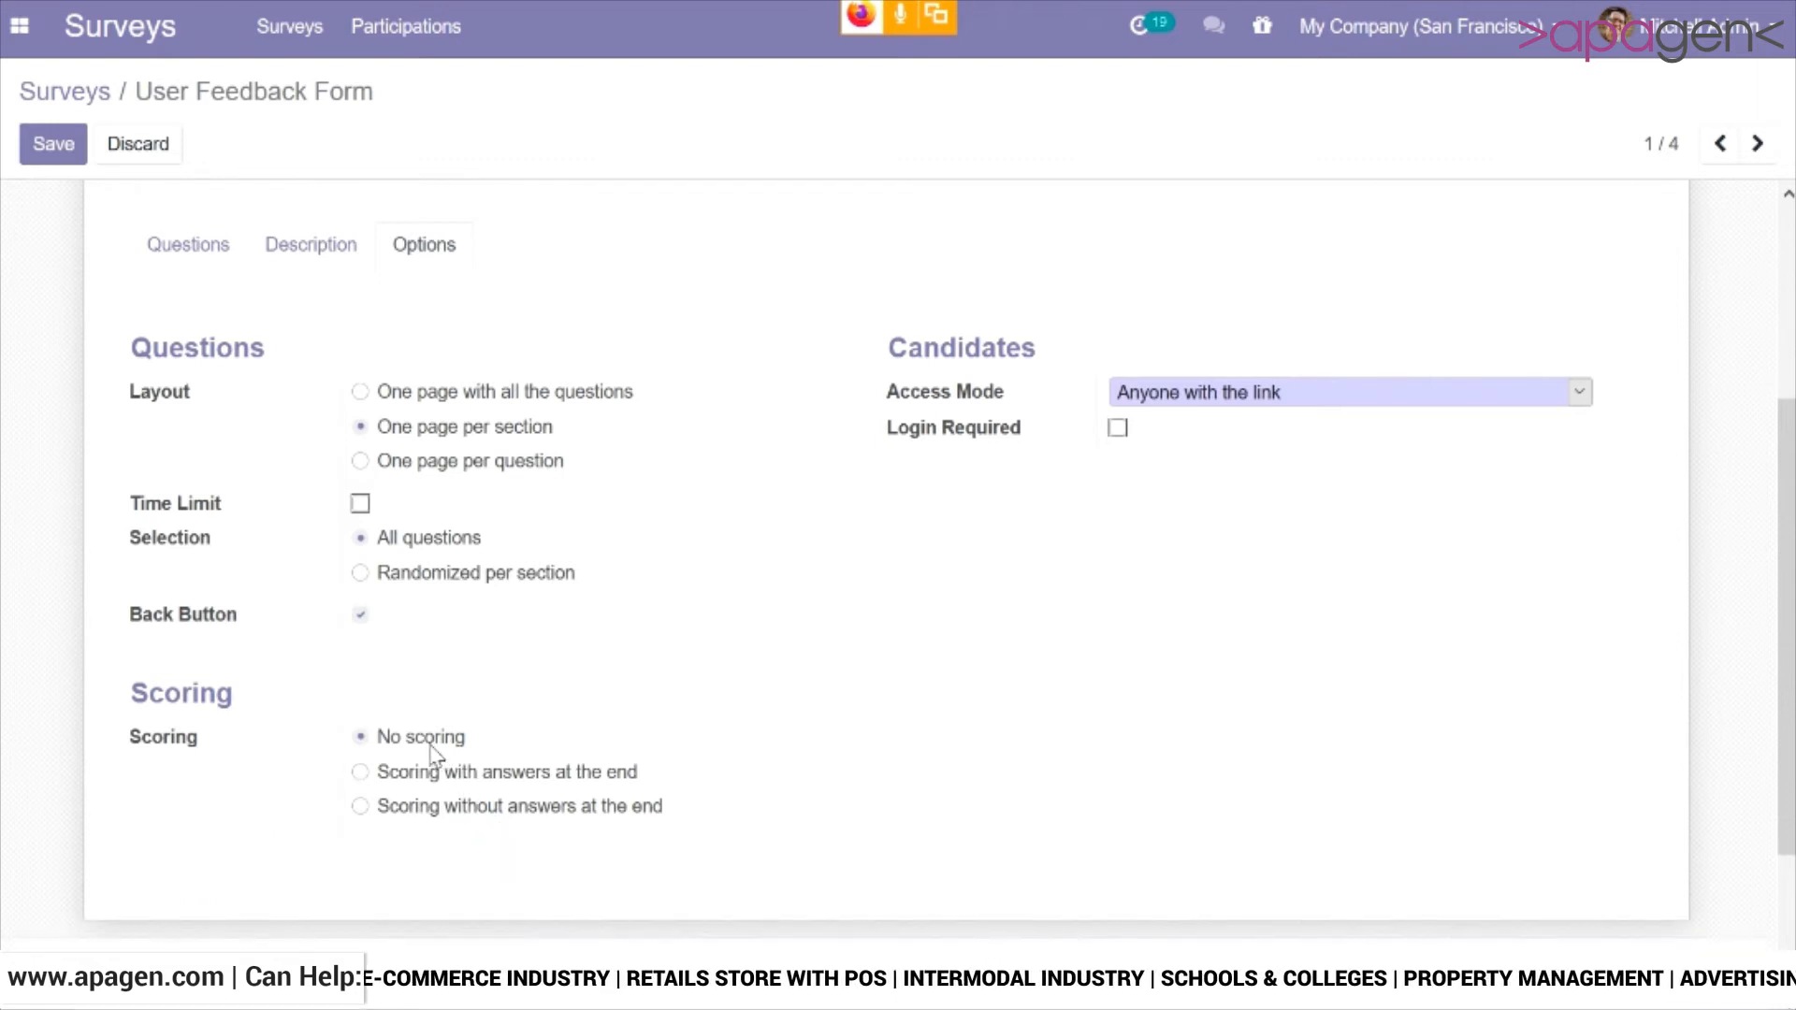
Step: Try the Invited people only access mode and restore Anyone with the link
click(1251, 397)
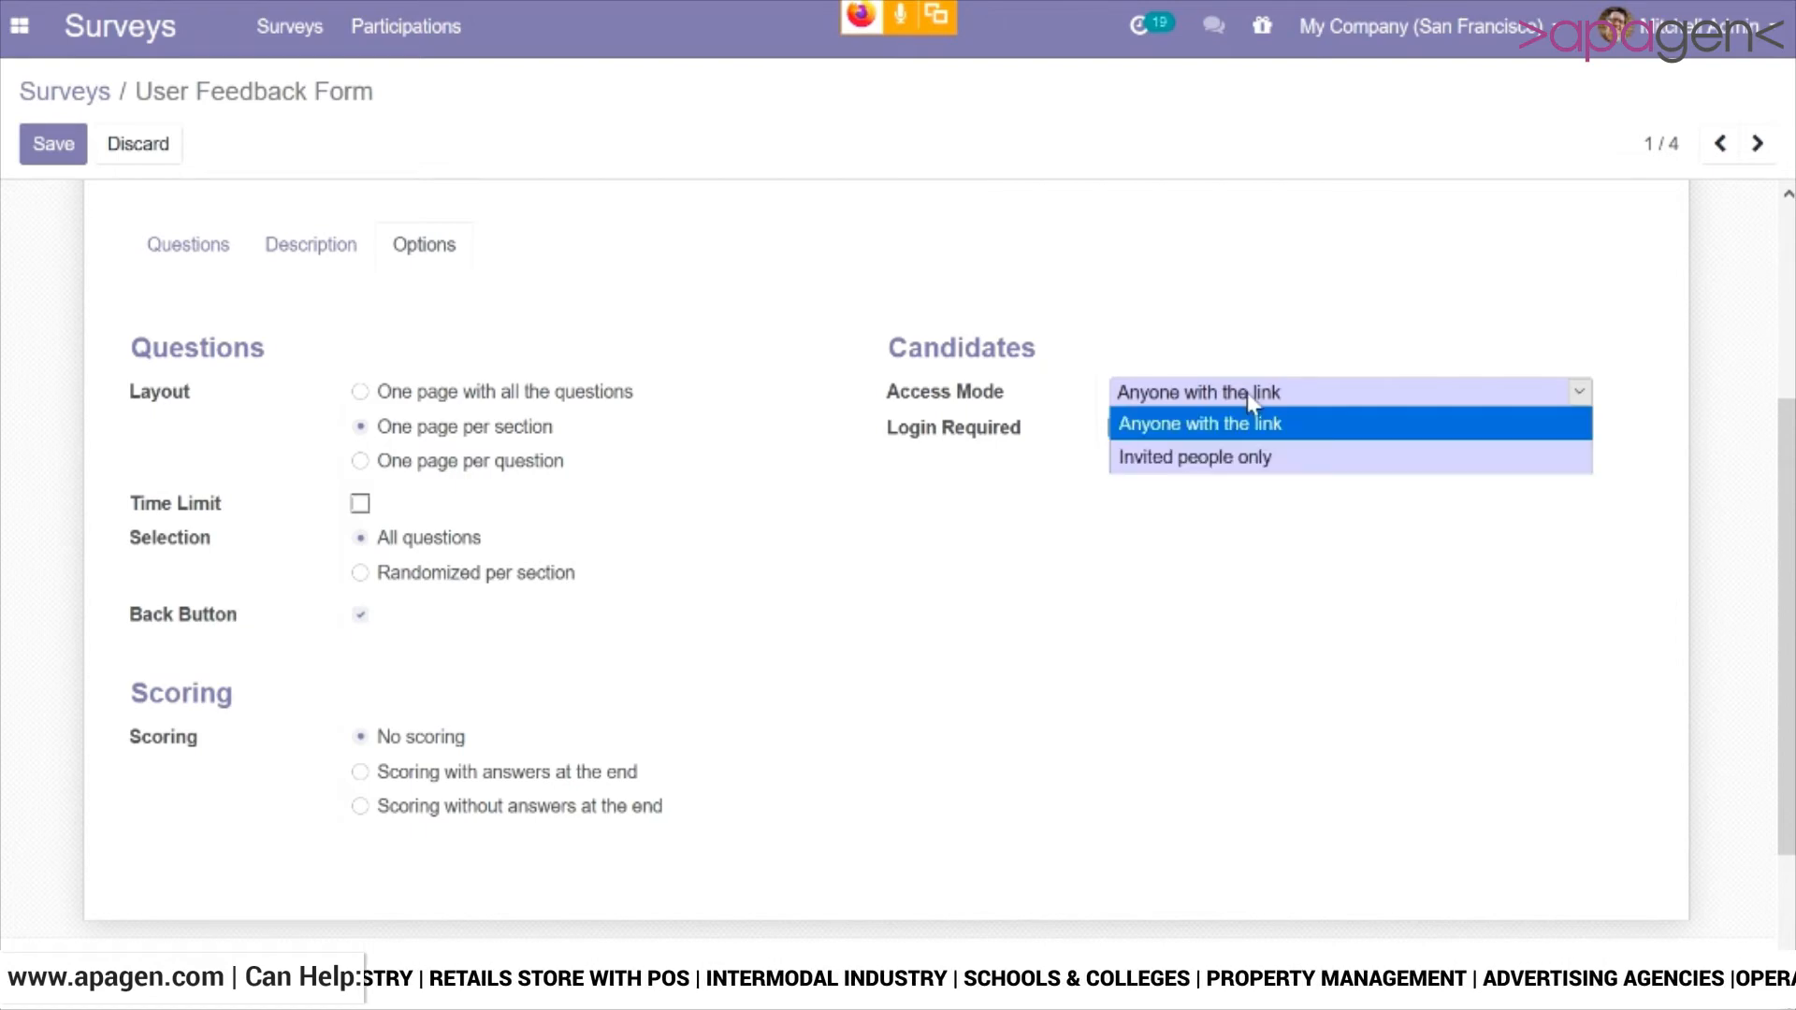
click(1229, 456)
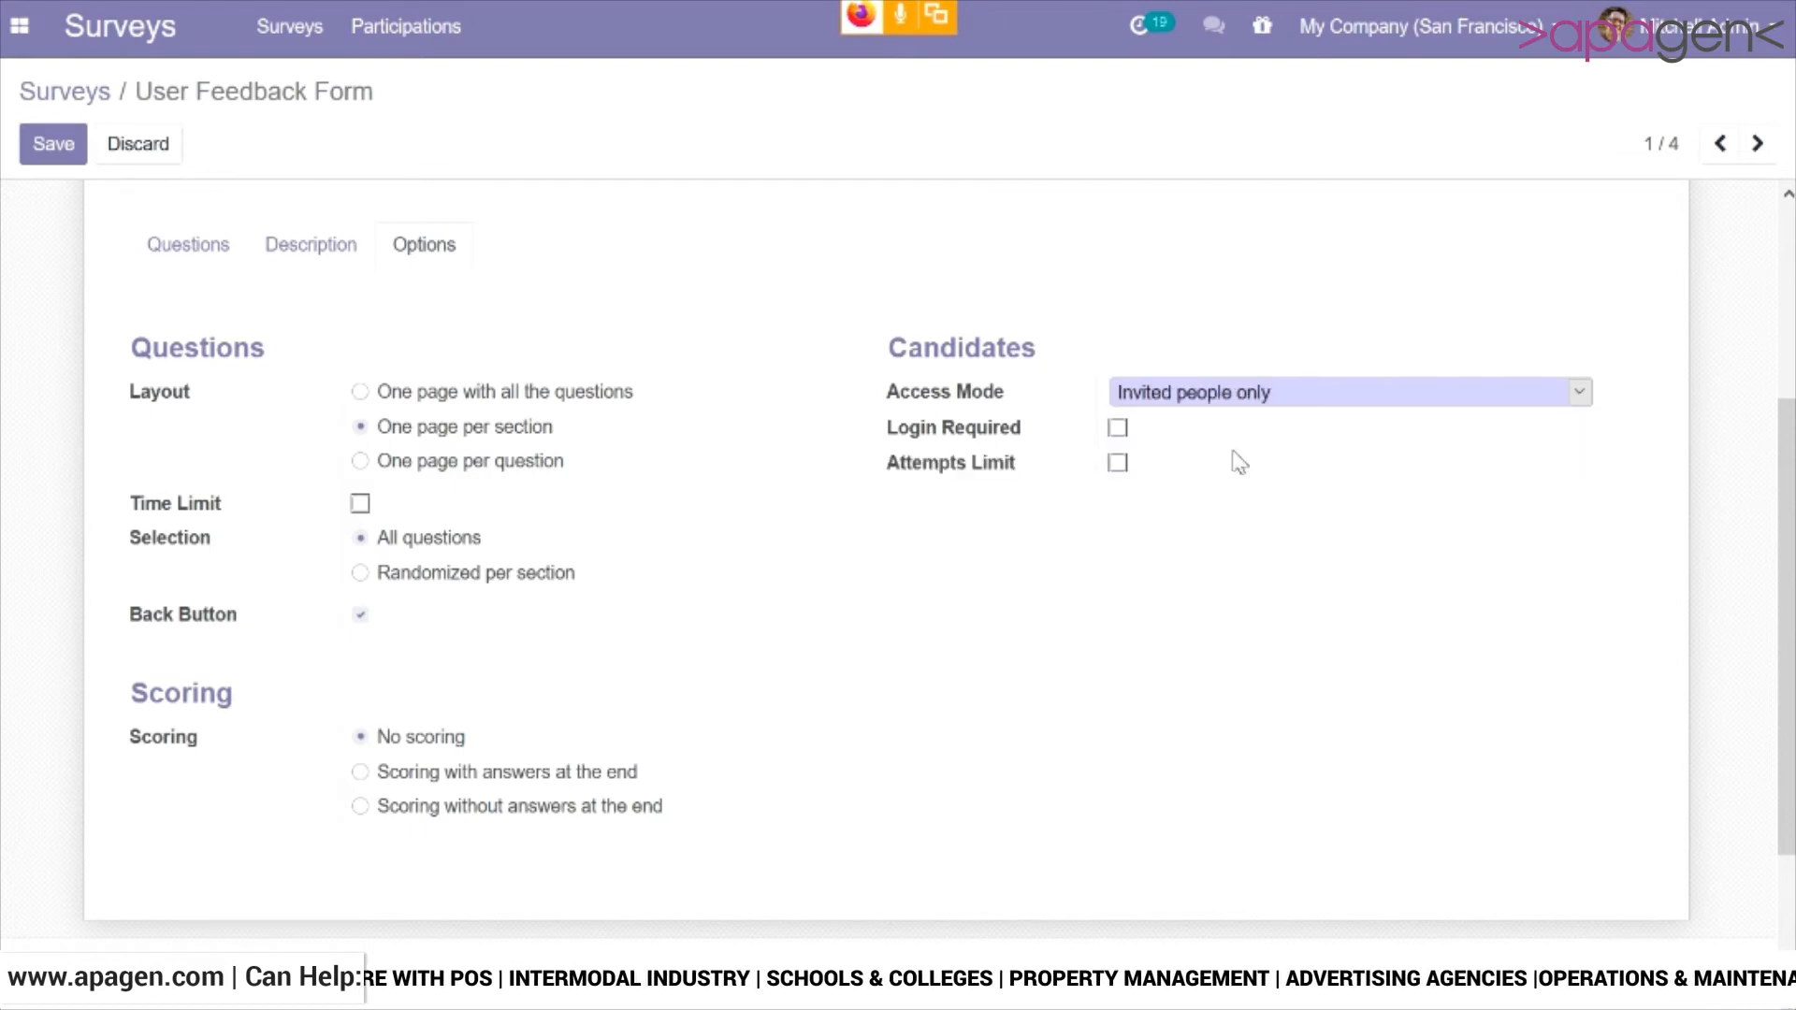
click(1232, 396)
click(1225, 421)
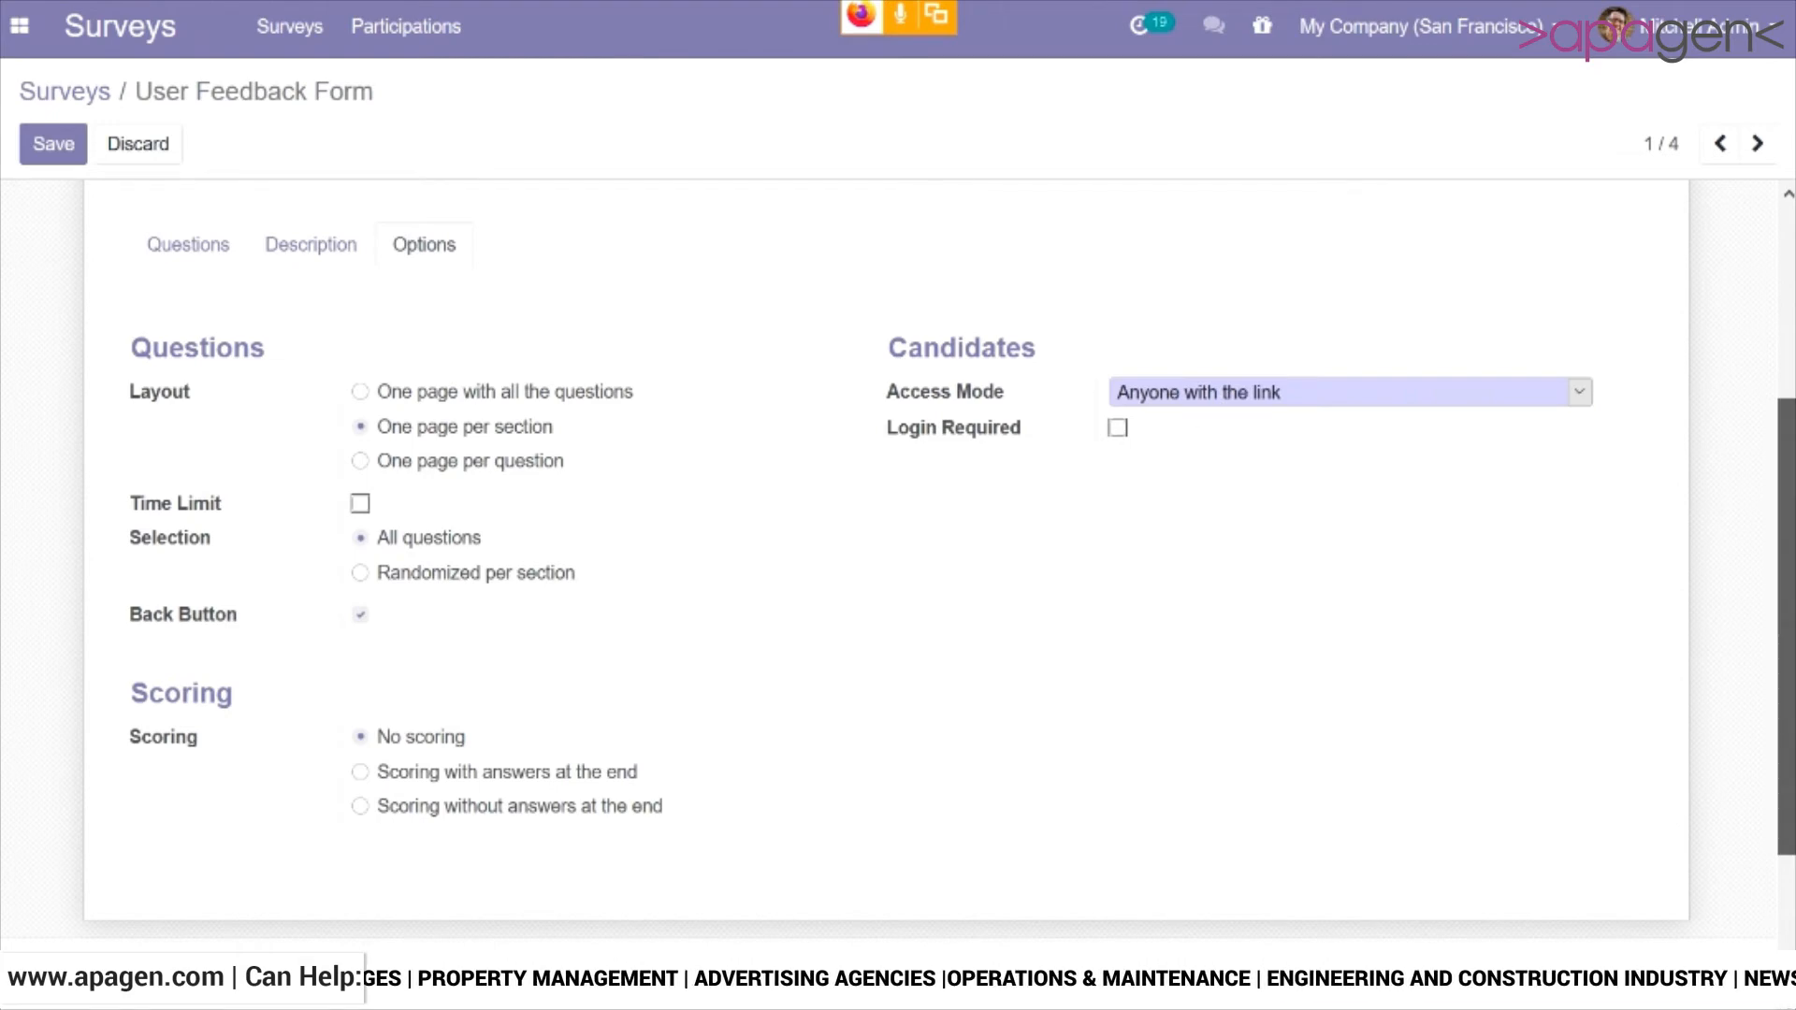
Step: Launch a test of the User Feedback Form and start the survey
drag(1786, 599, 1786, 402)
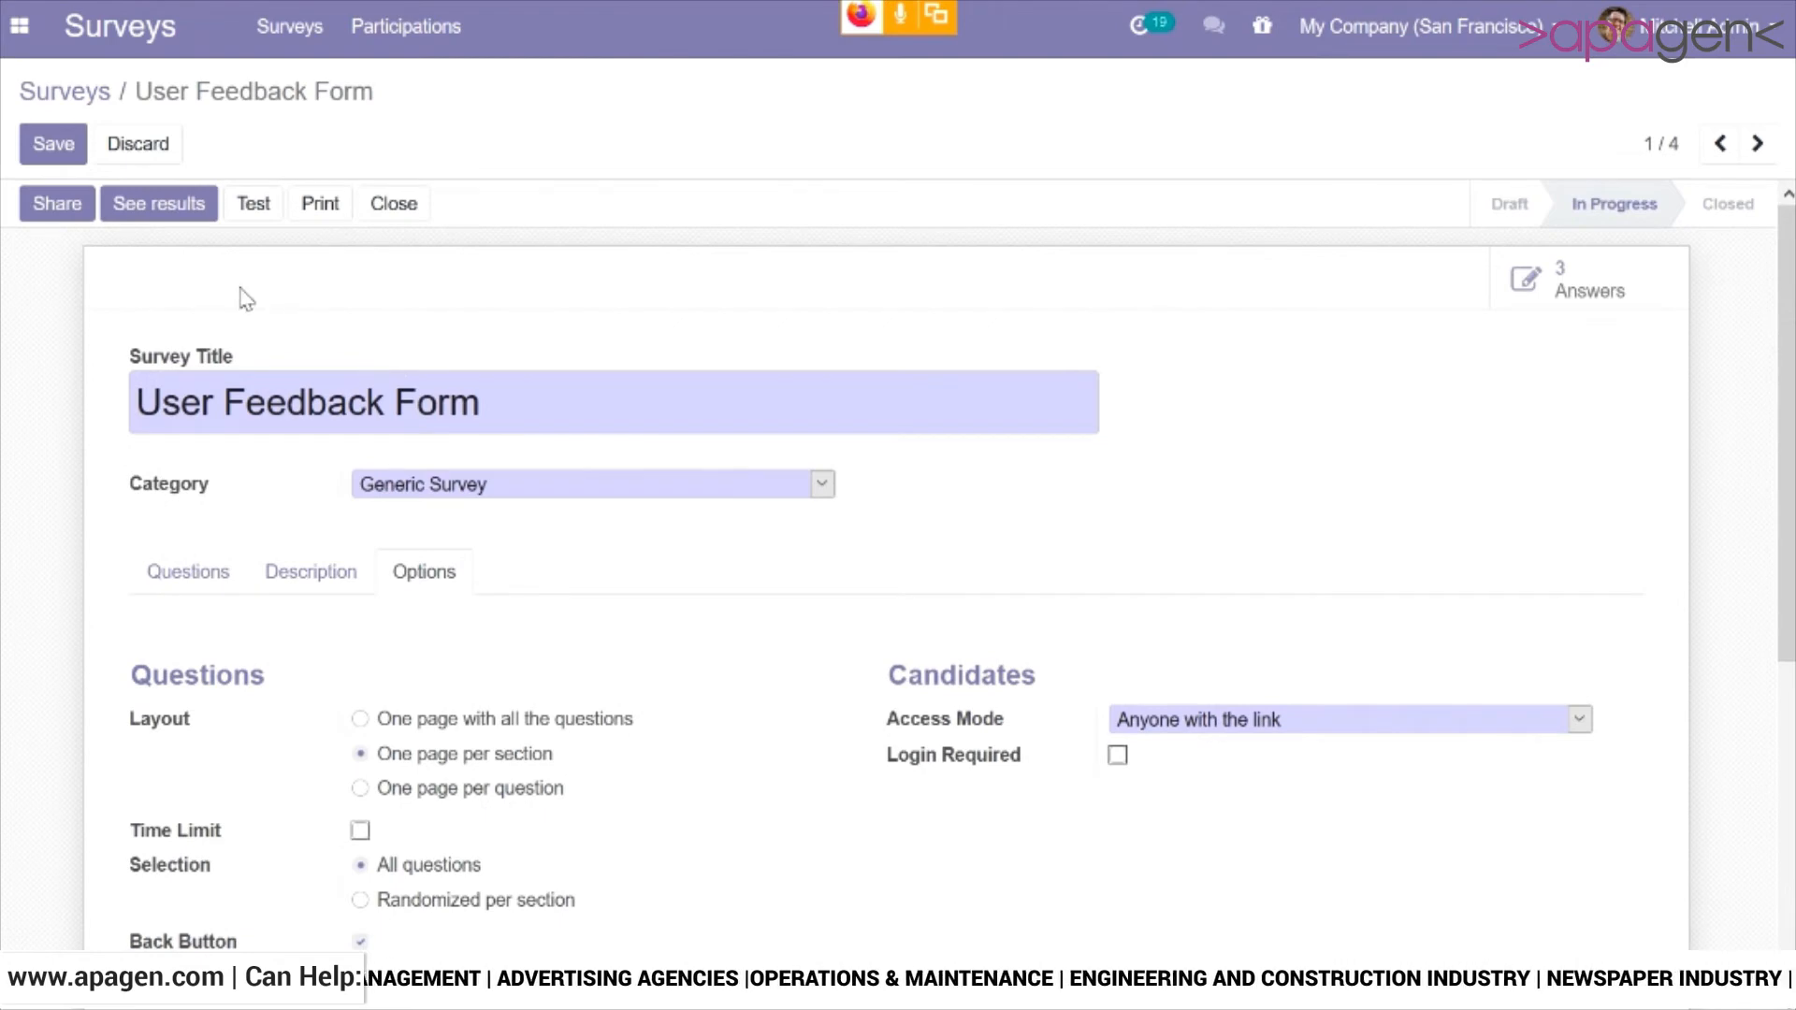
click(262, 206)
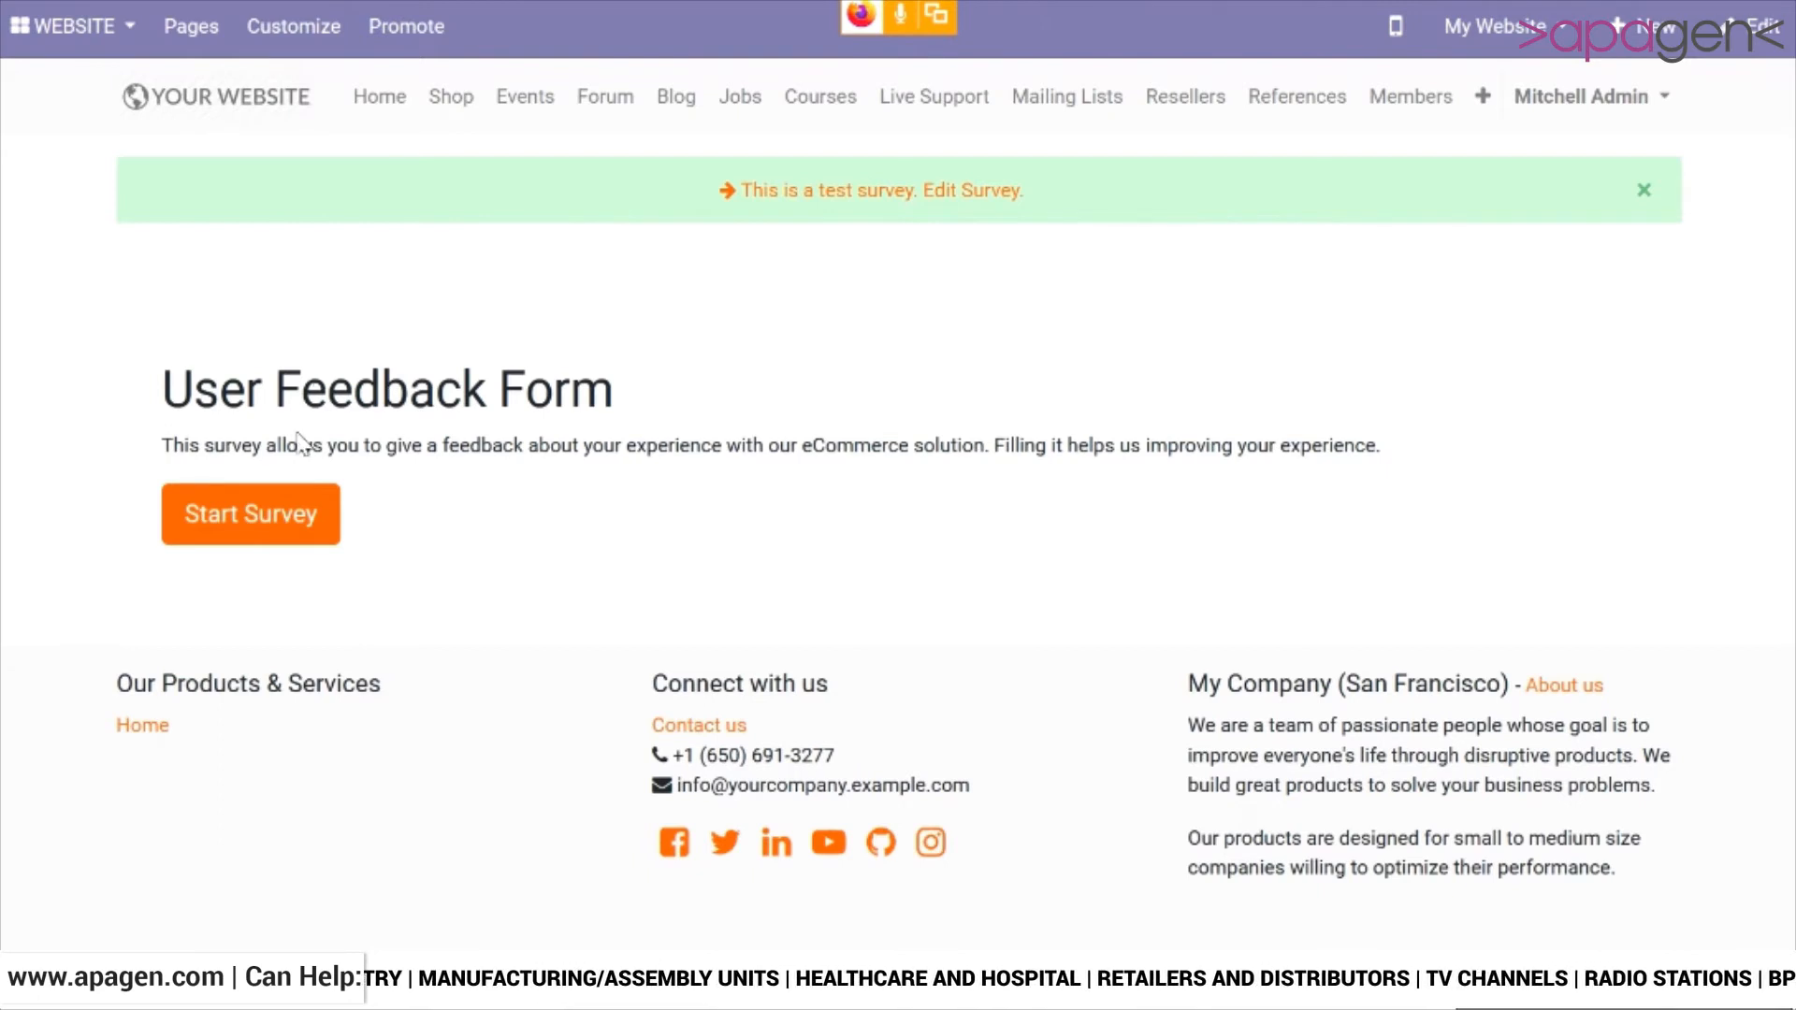
click(256, 530)
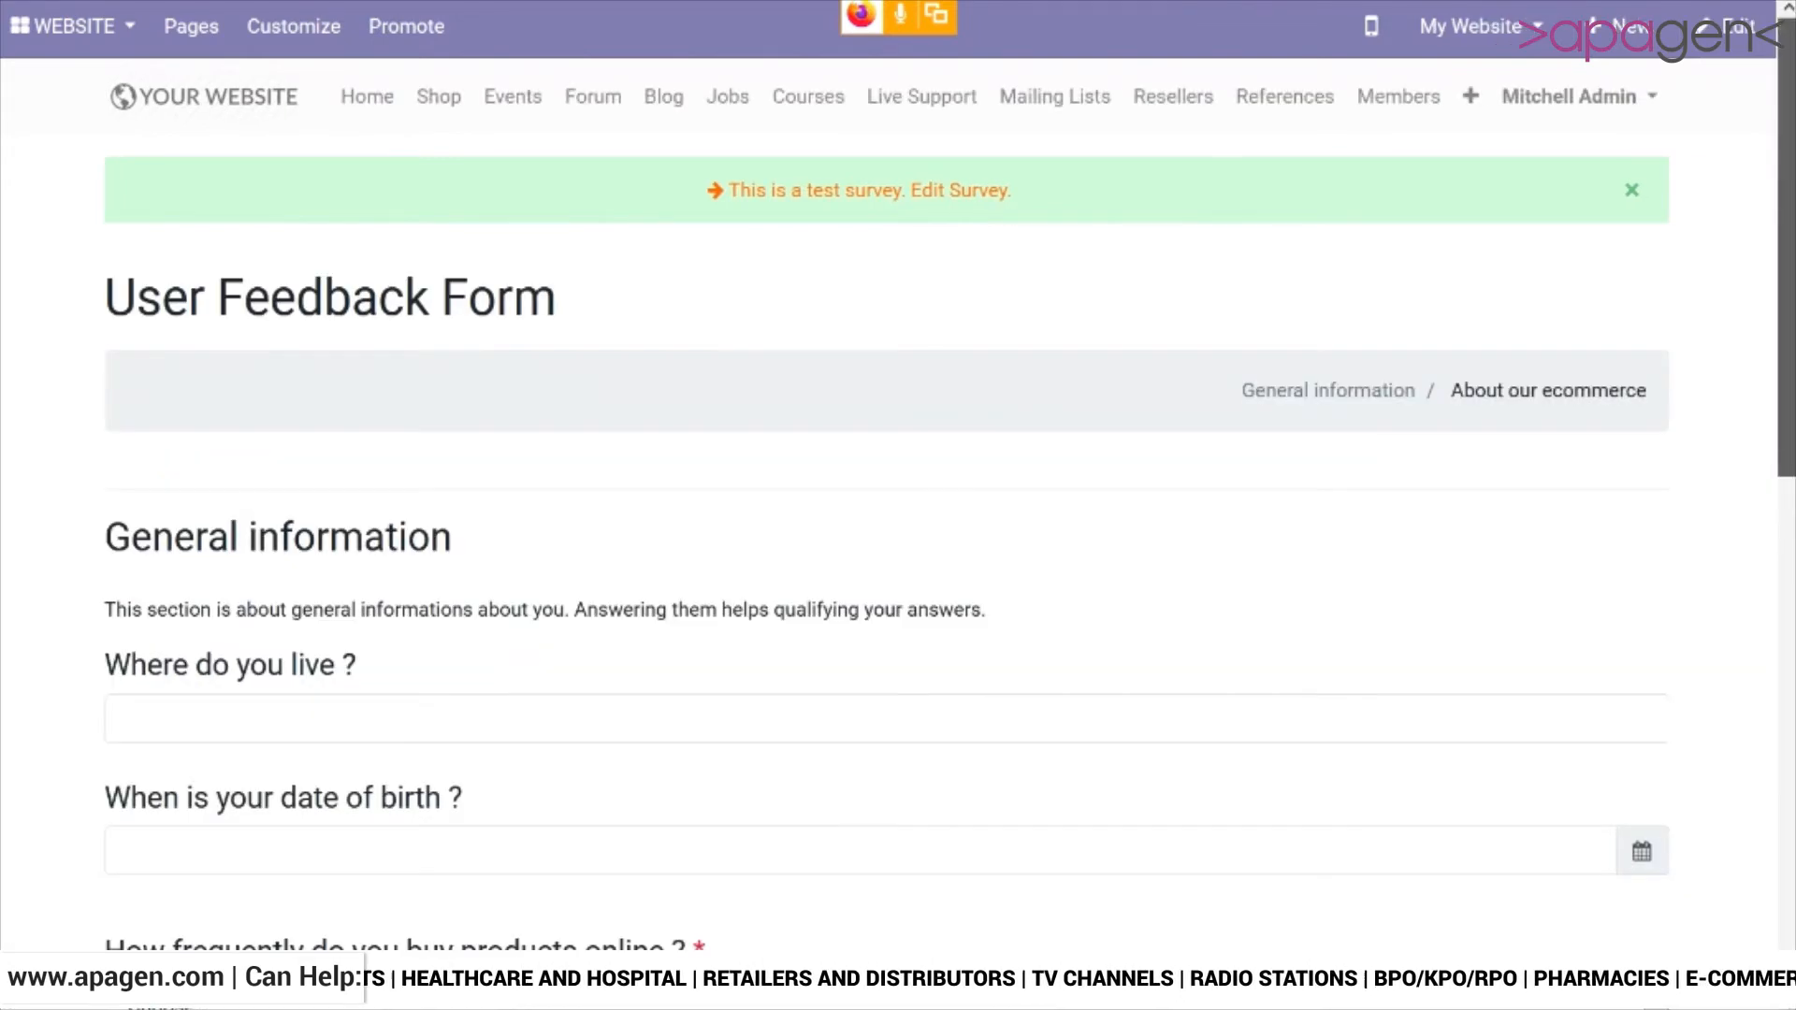
Step: Answer the residence question with "x nnh", fill in the date of birth, and choose Once a day for online buying frequency
scroll(898, 505, down, 5)
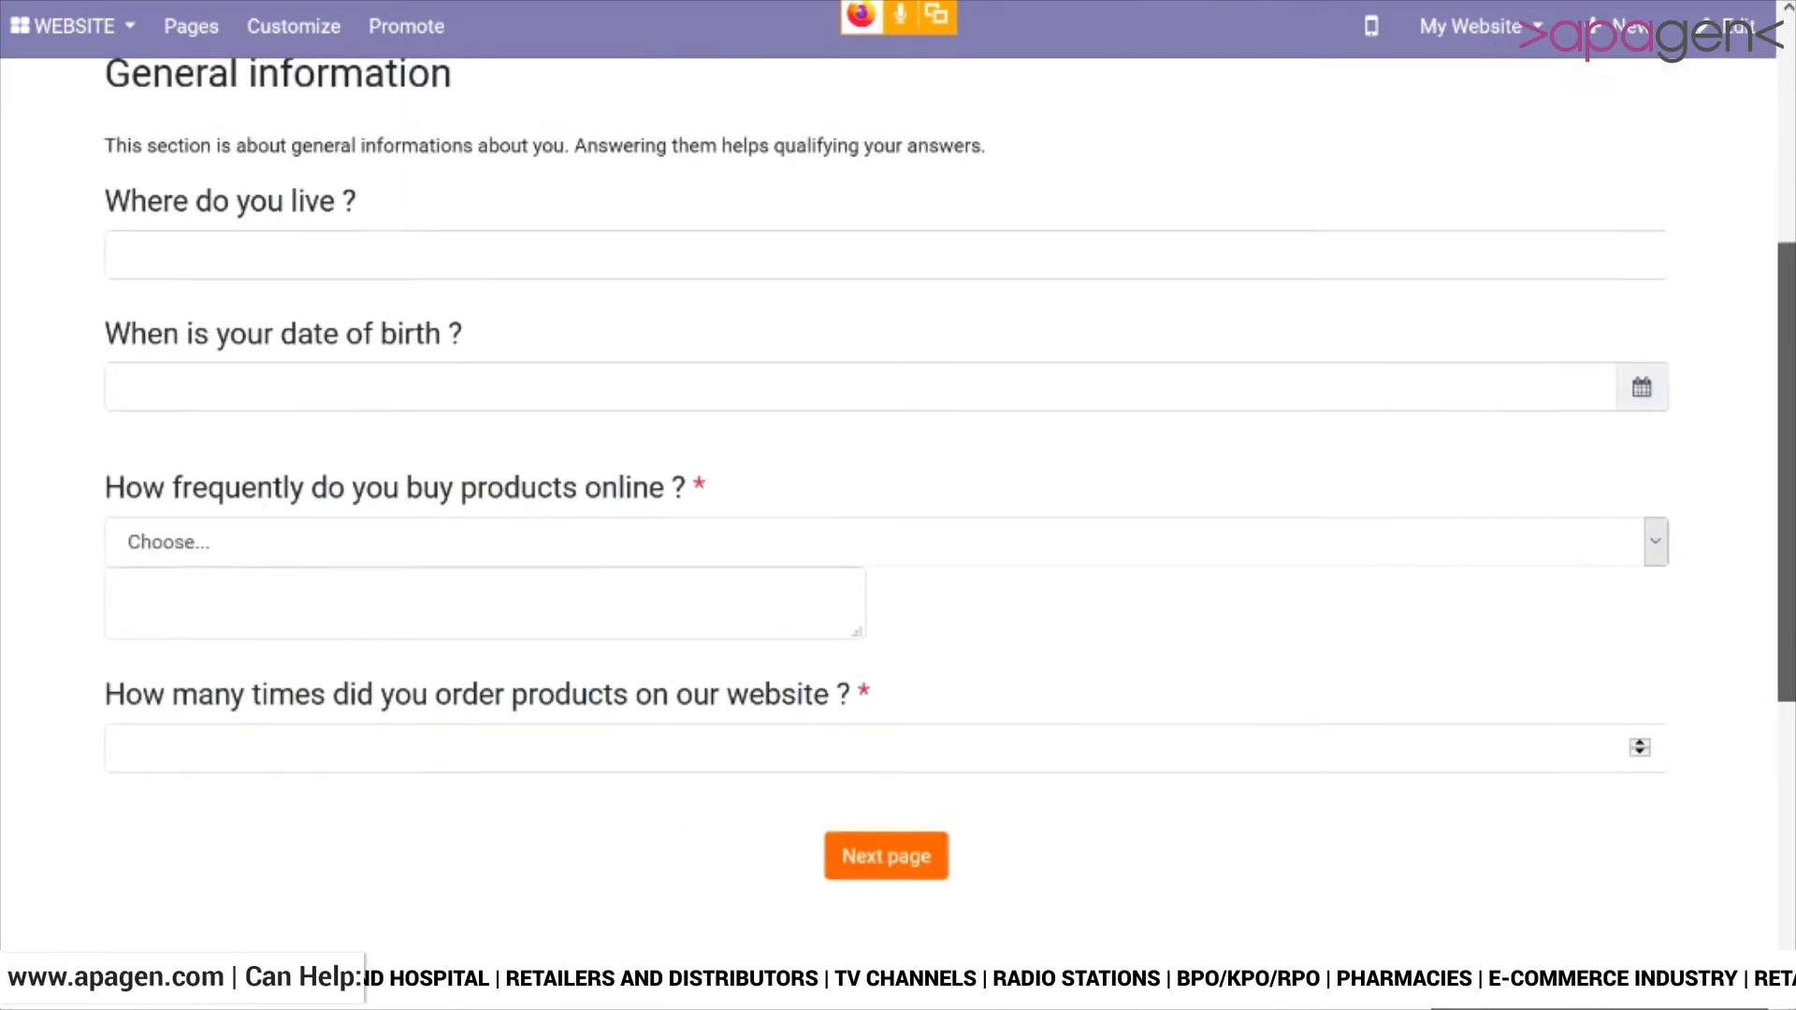
click(732, 254)
text(x nnh)
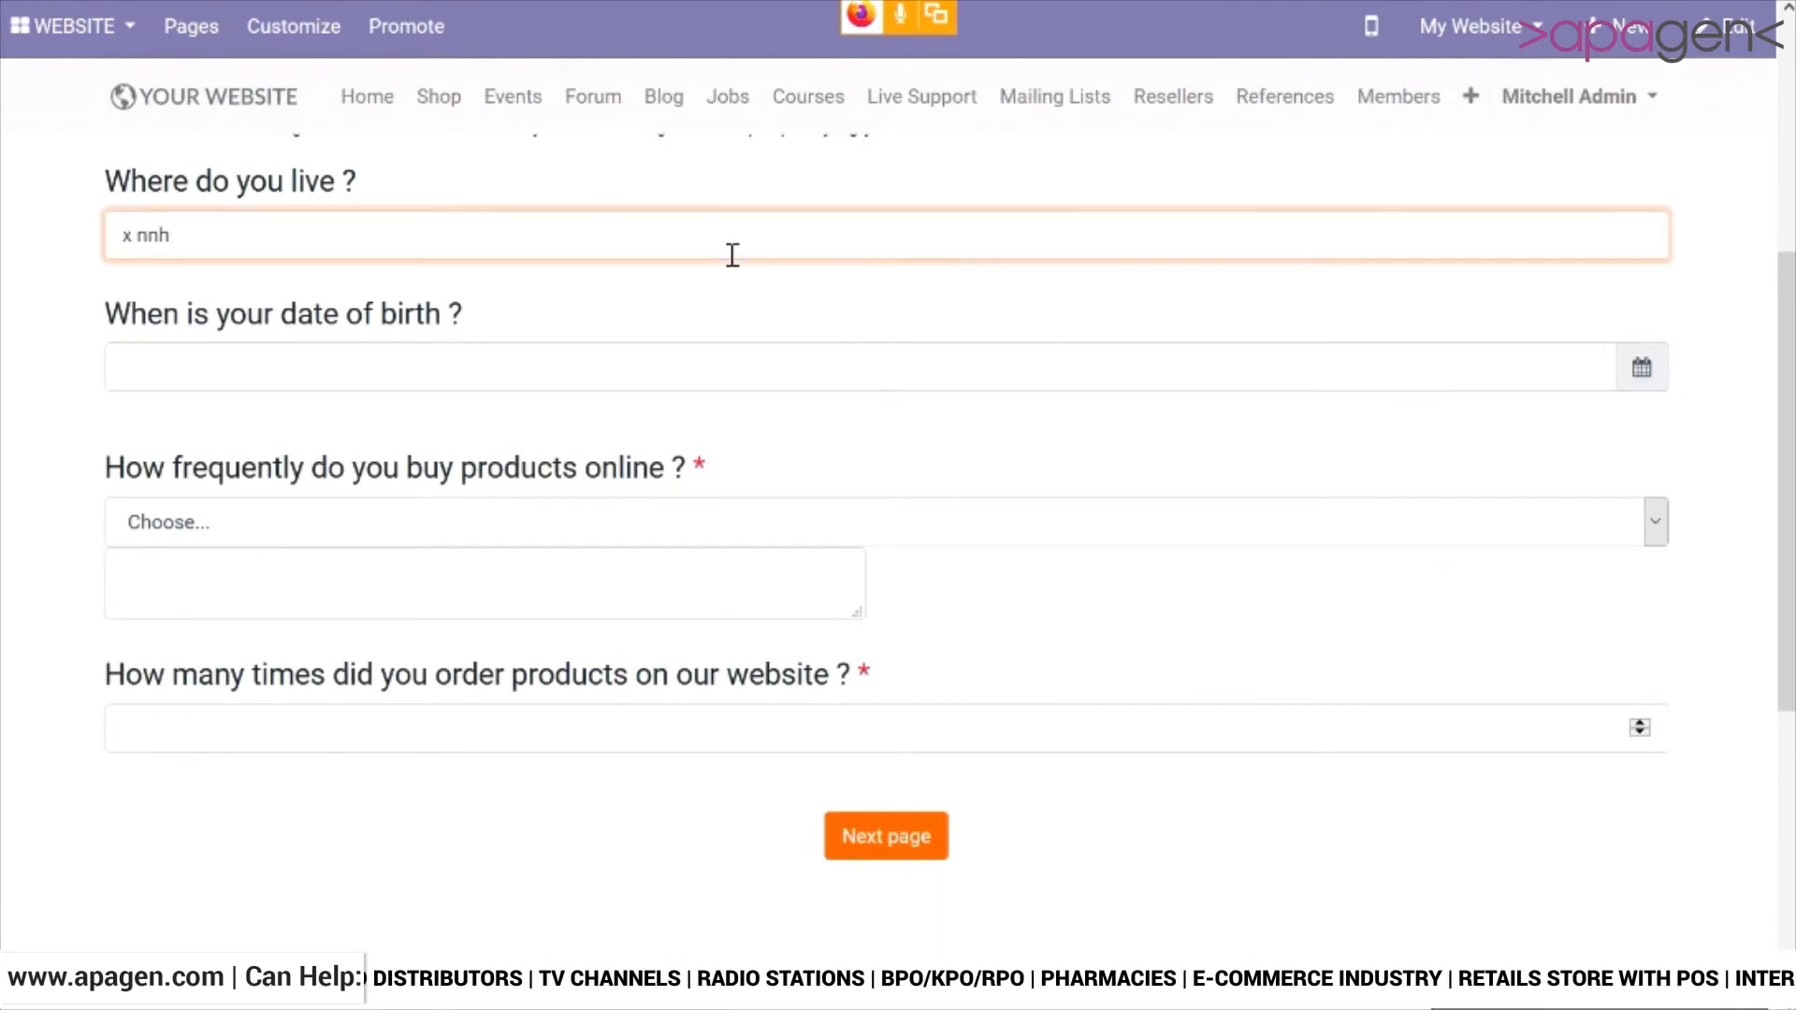
key(Tab)
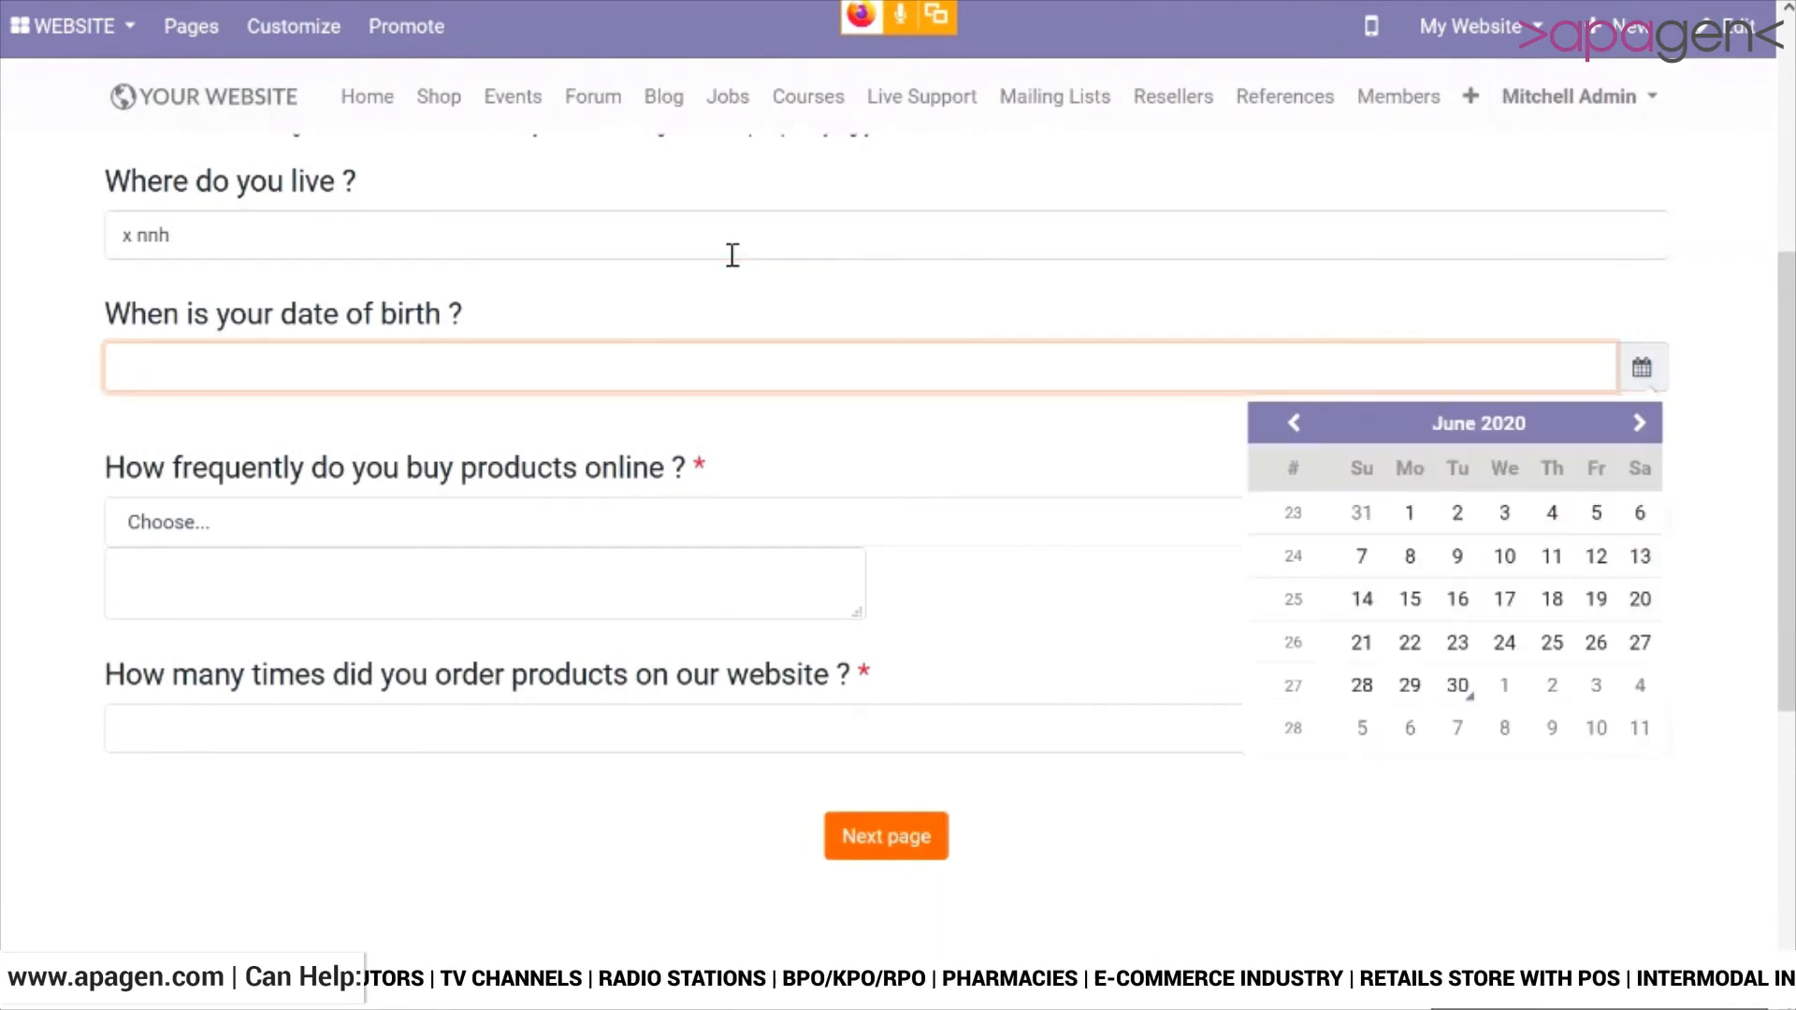
click(1459, 686)
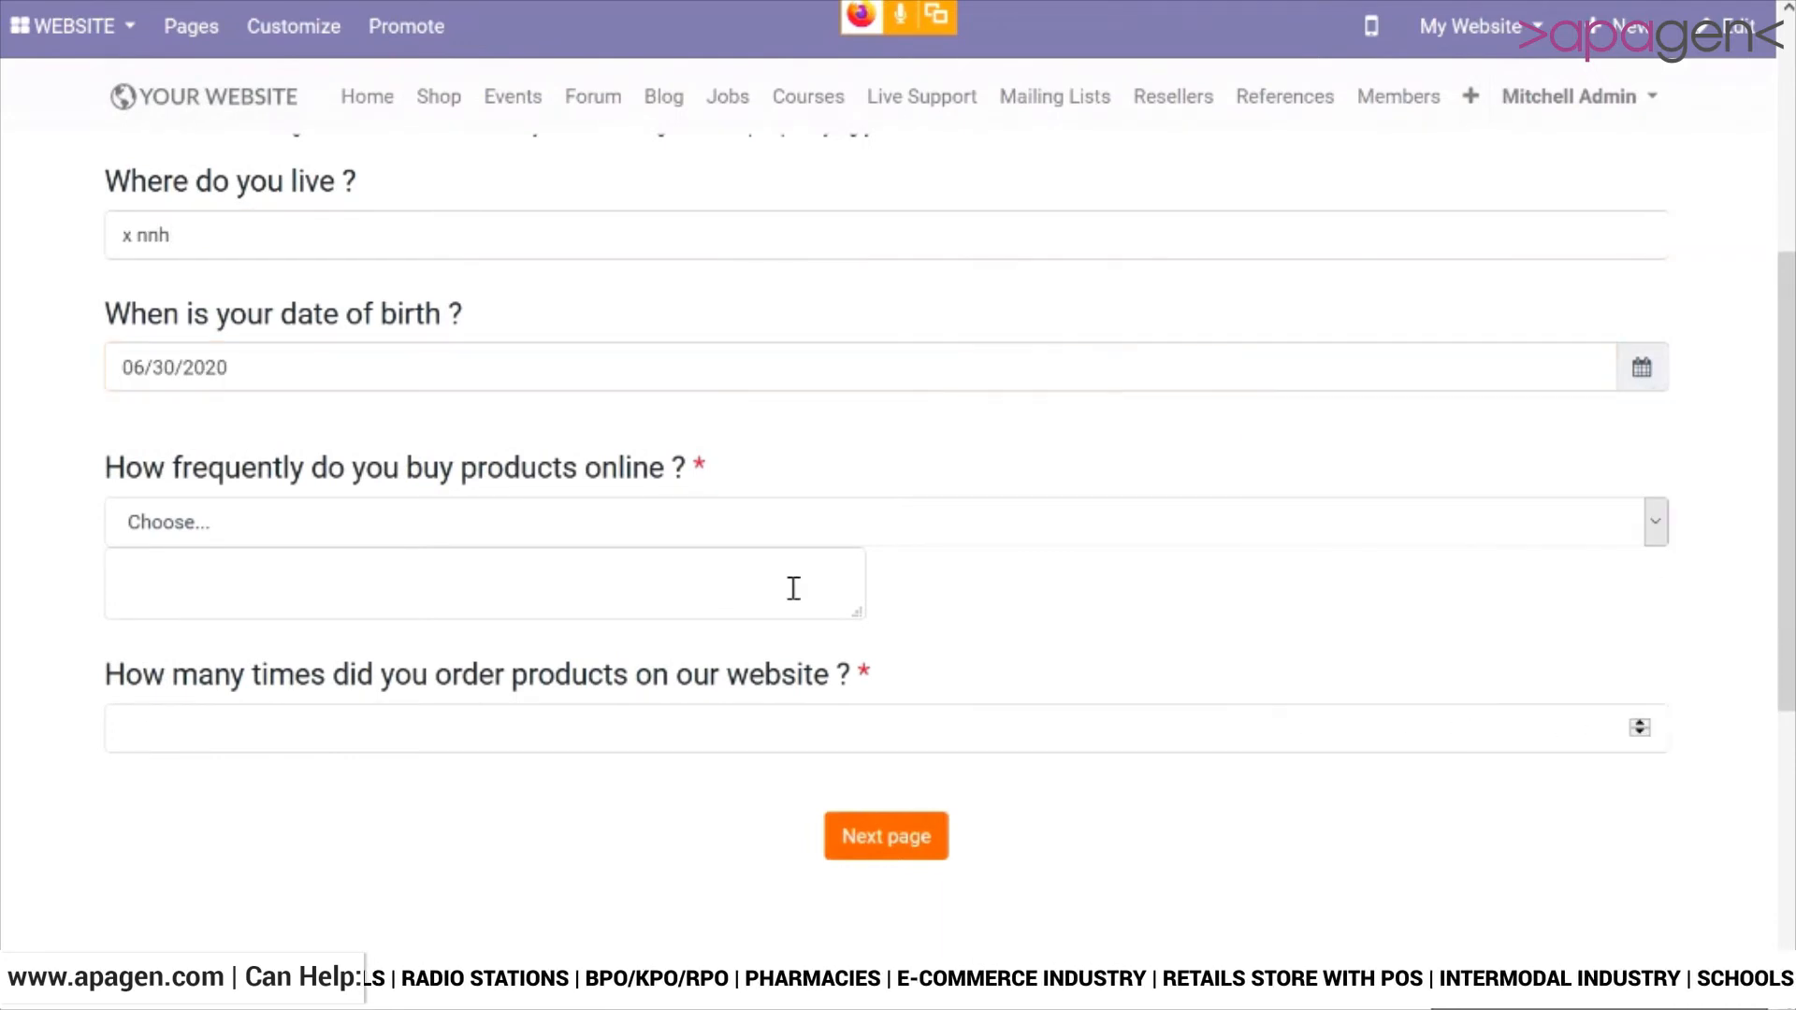
click(745, 533)
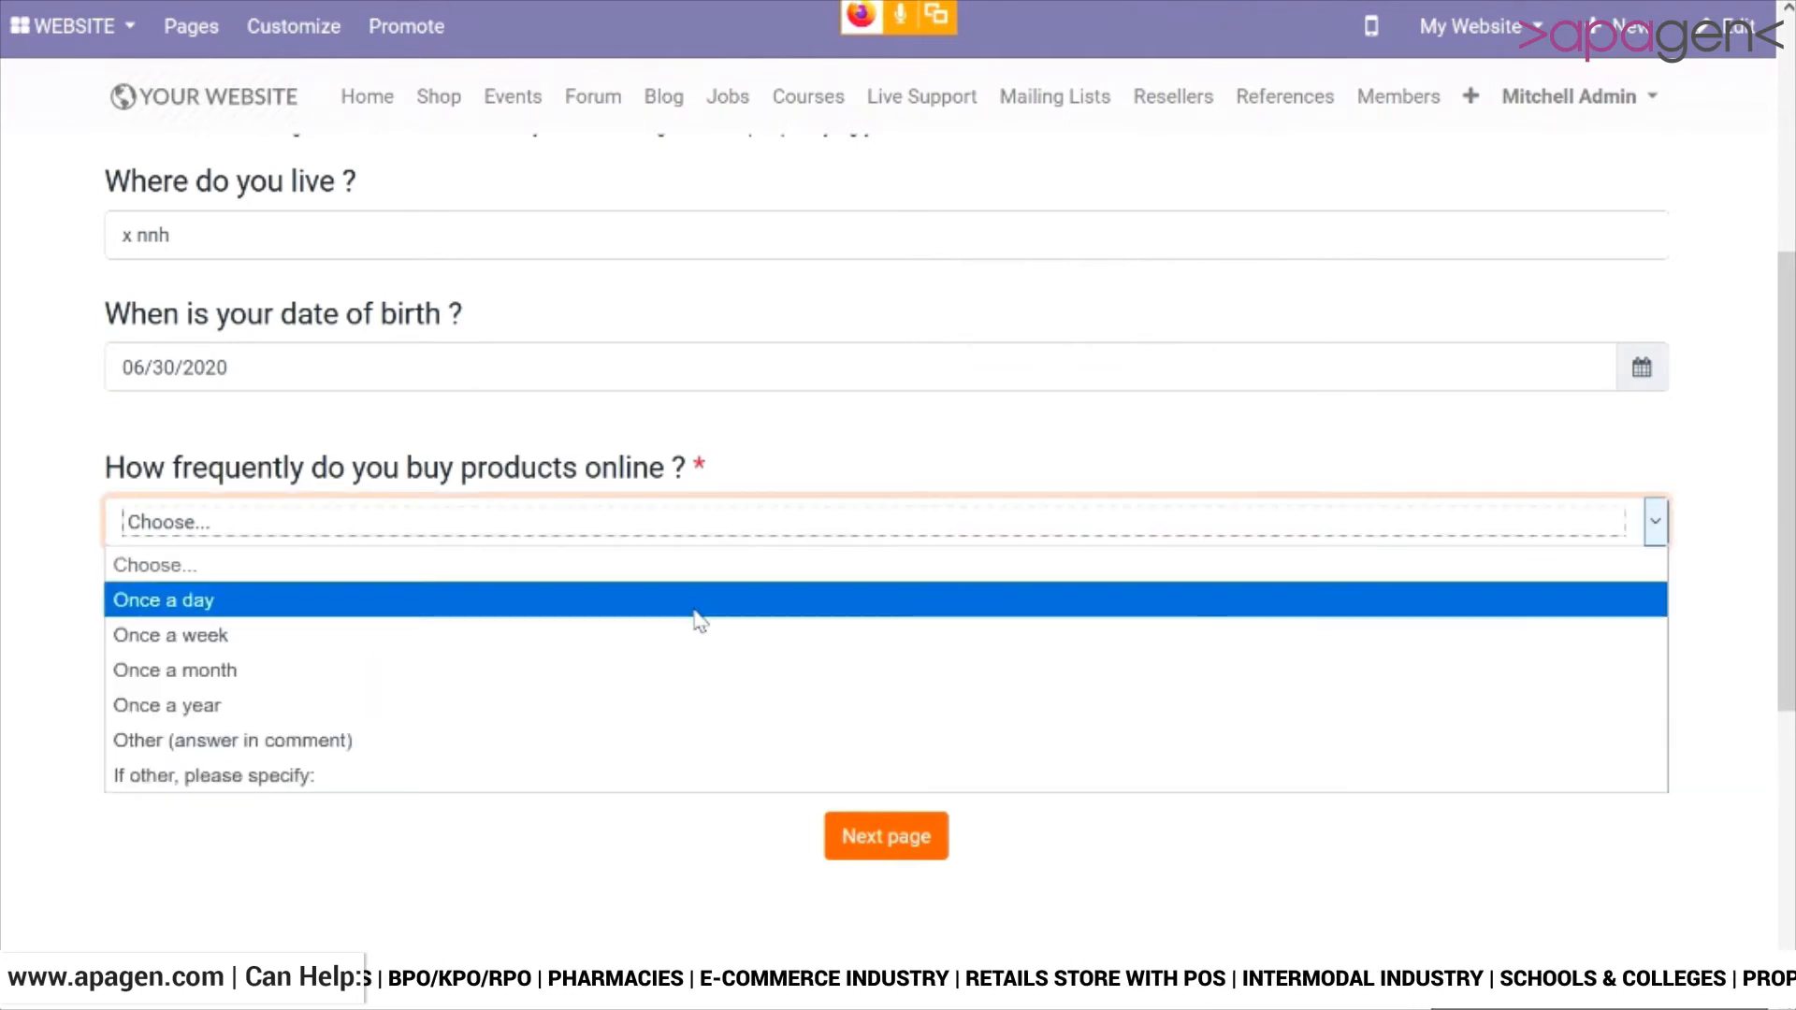
click(699, 603)
Step: Try to submit the General information page with "cnd cn" and with 2 as the number of website orders
click(584, 729)
text(cnd cn)
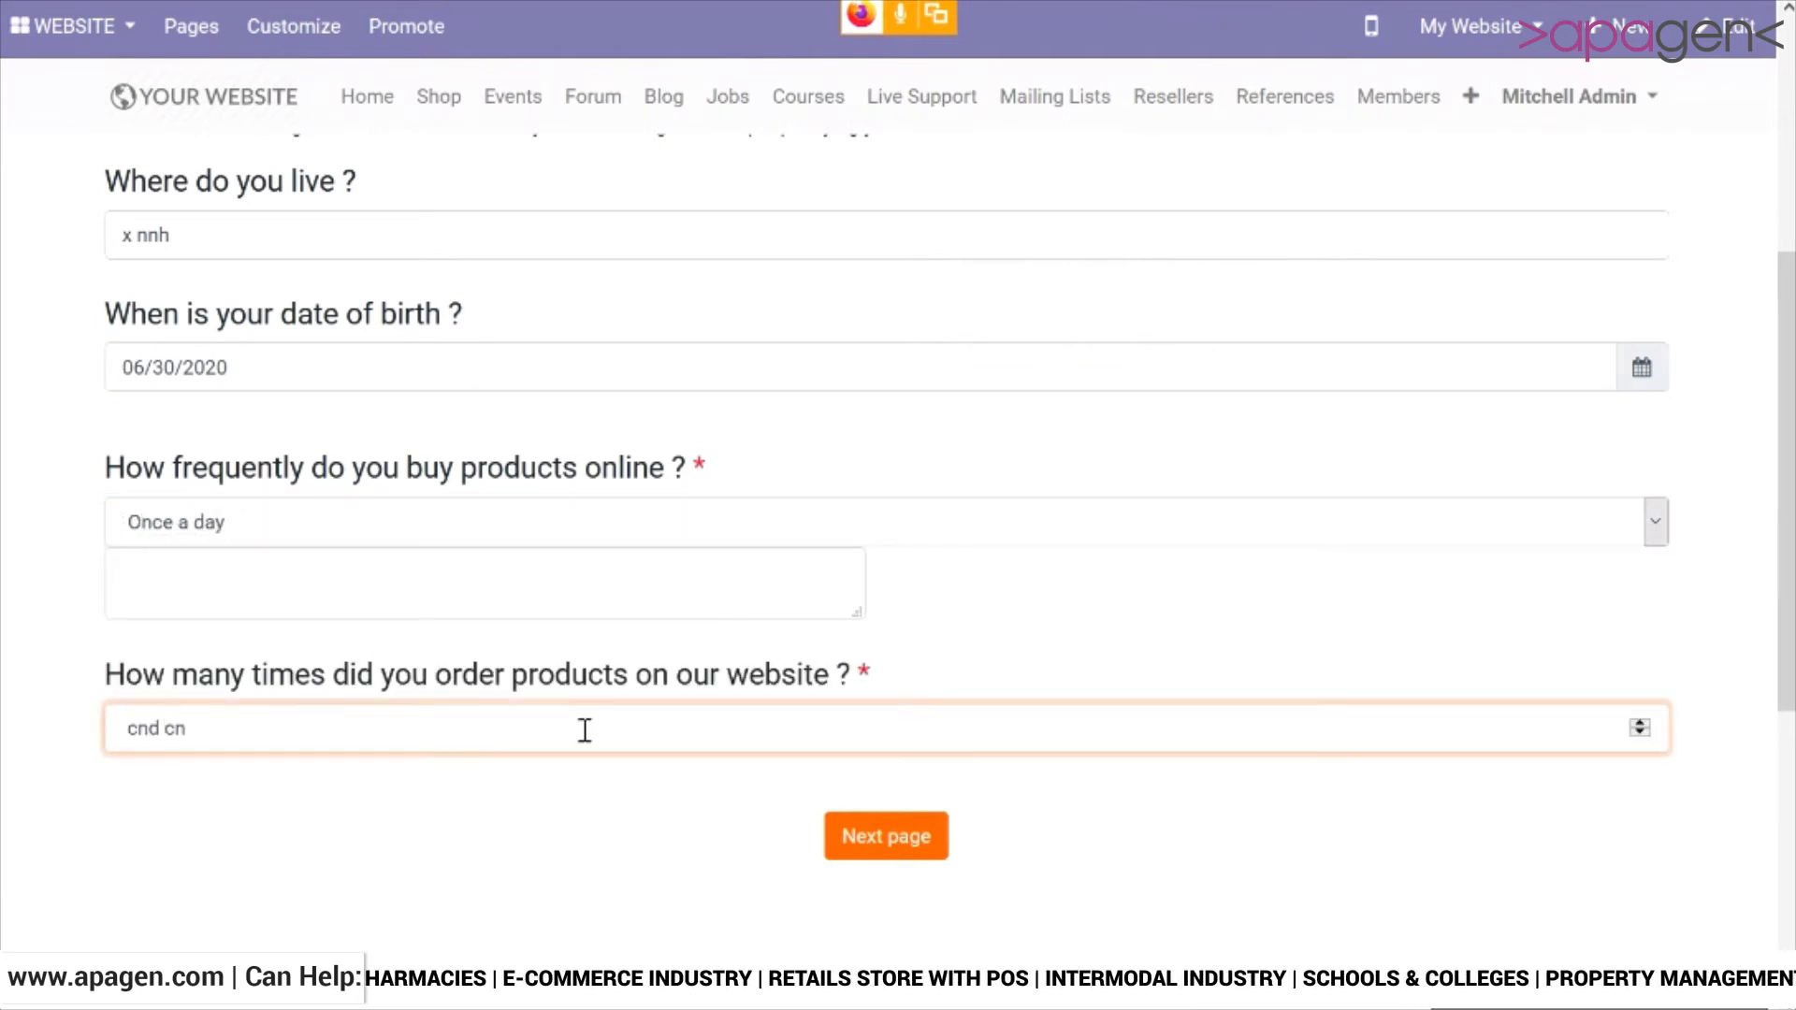
click(881, 847)
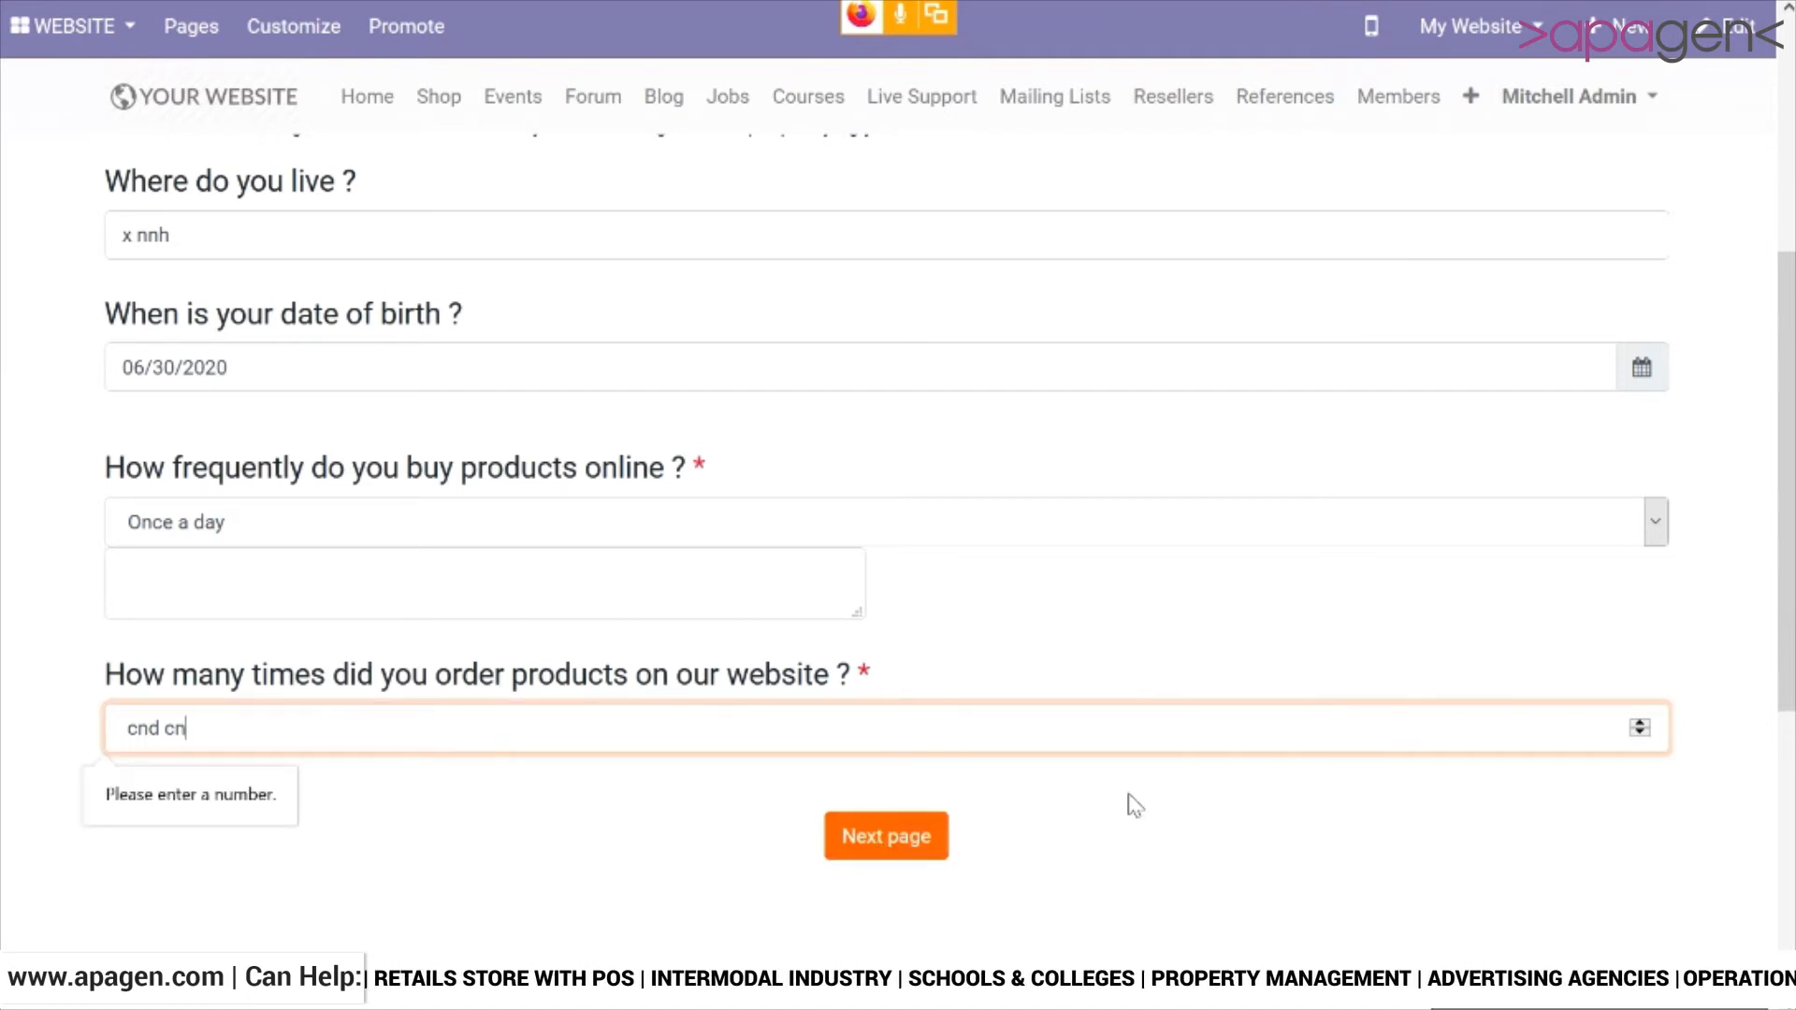
drag(1632, 735, 62, 718)
text(2)
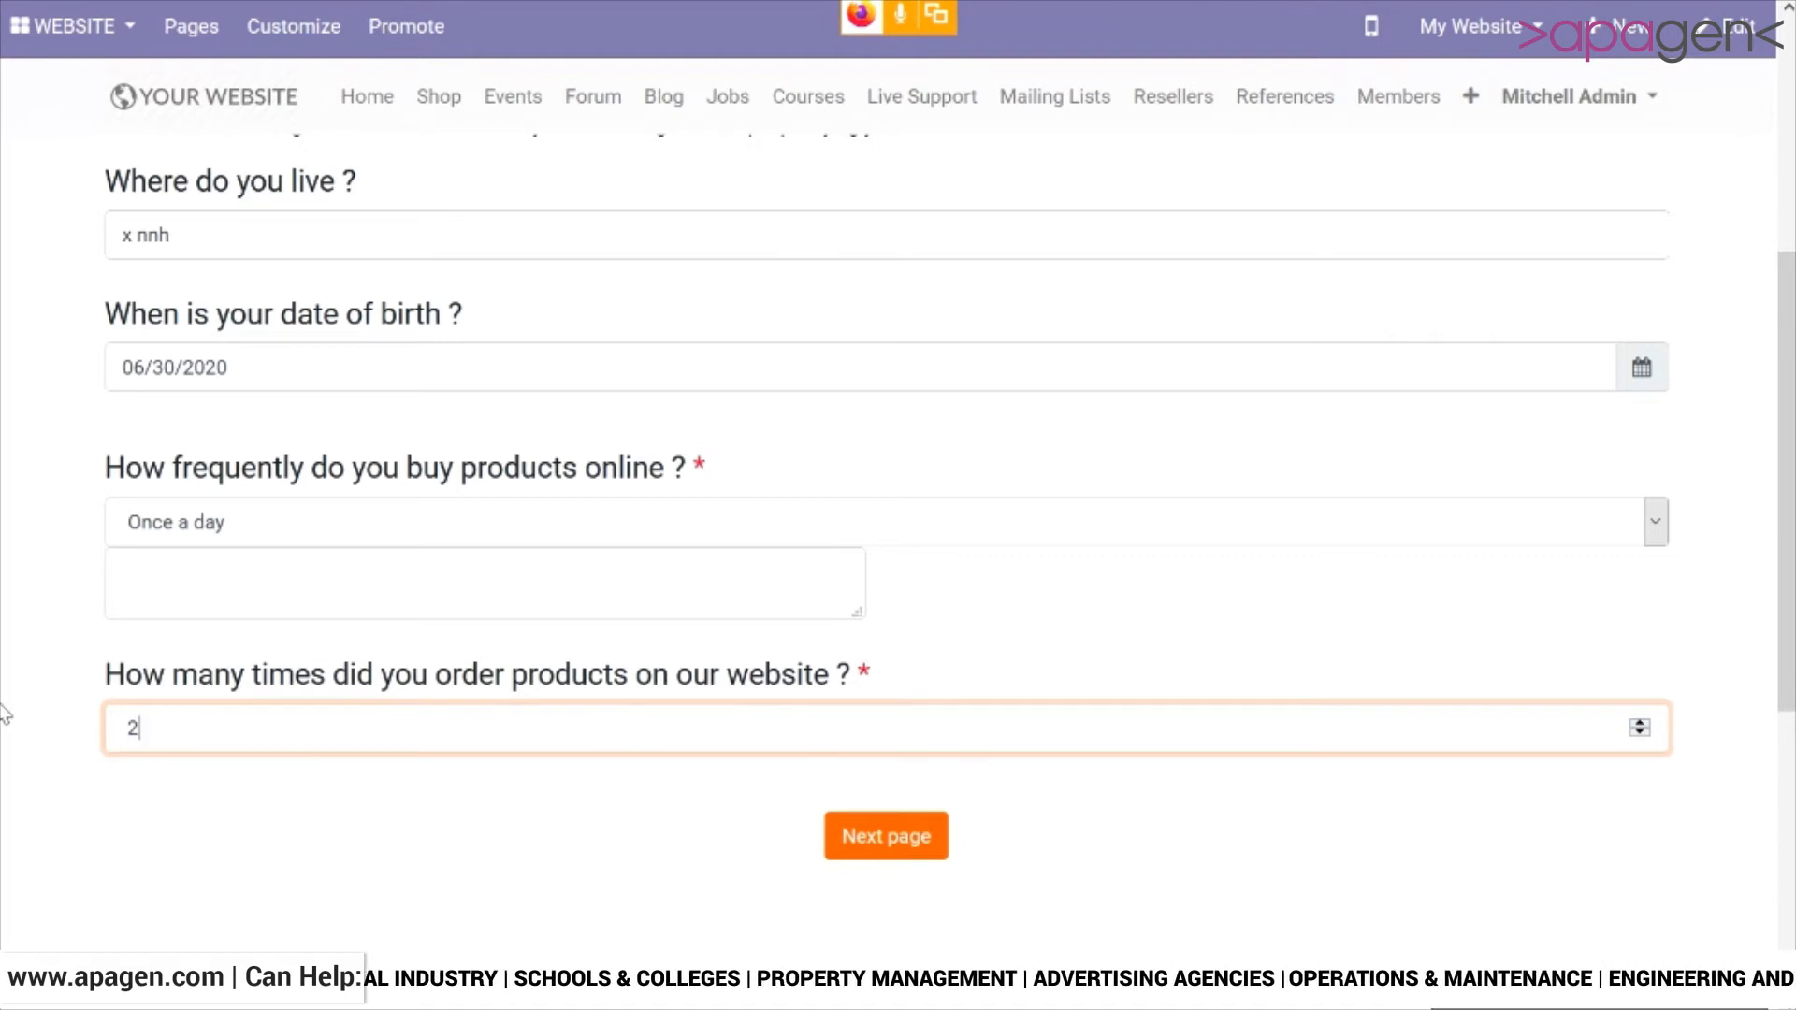
click(921, 844)
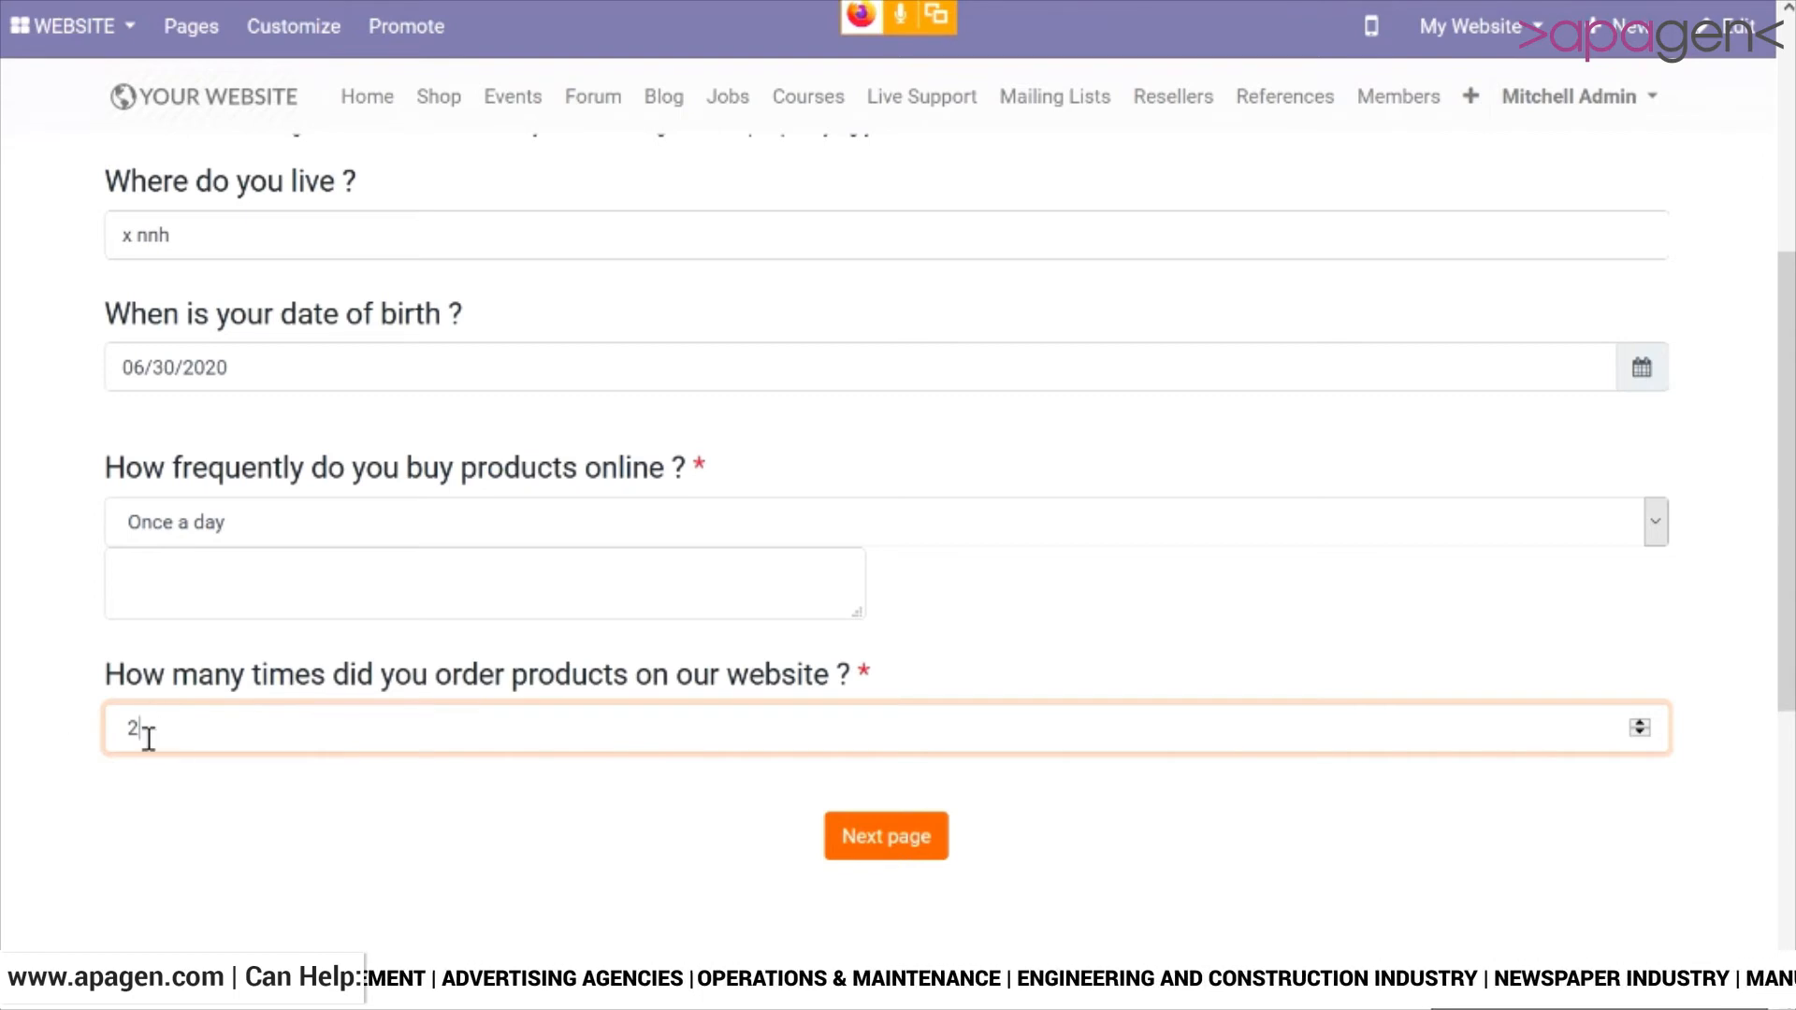
Step: Set the number of website orders to 5 and continue to the About our ecommerce page
drag(144, 738, 72, 738)
text(5)
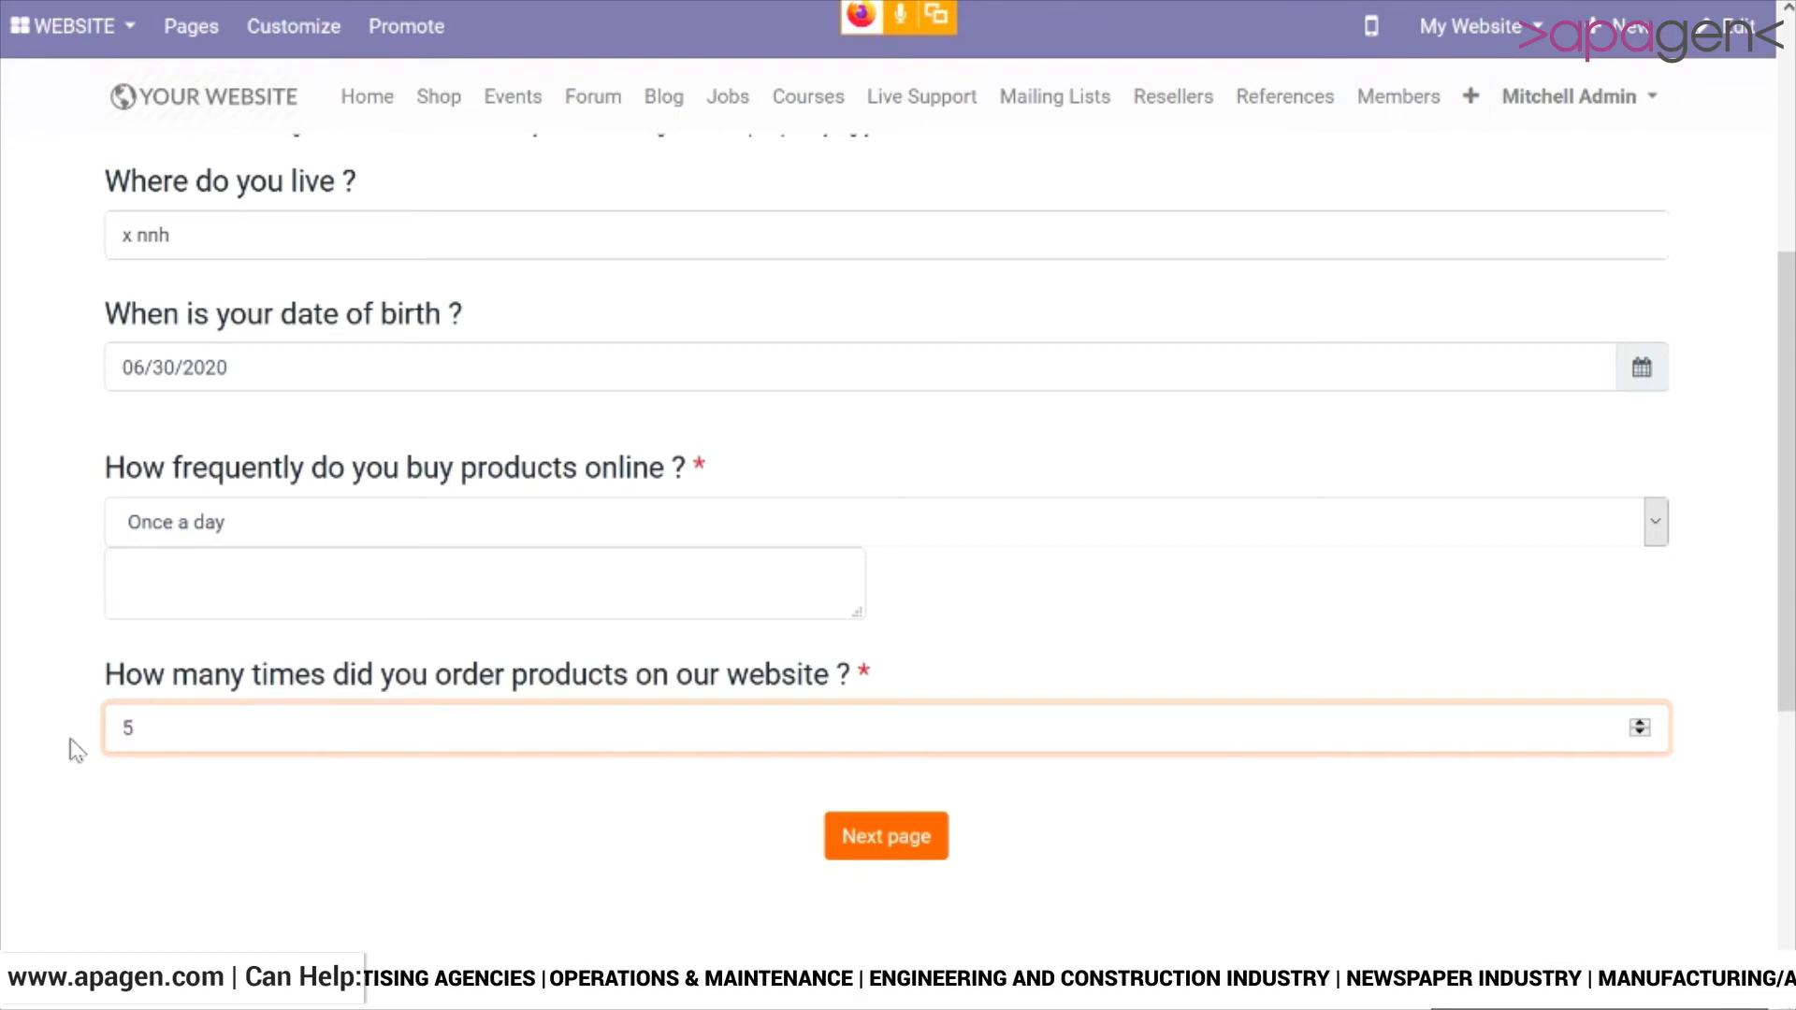
click(852, 851)
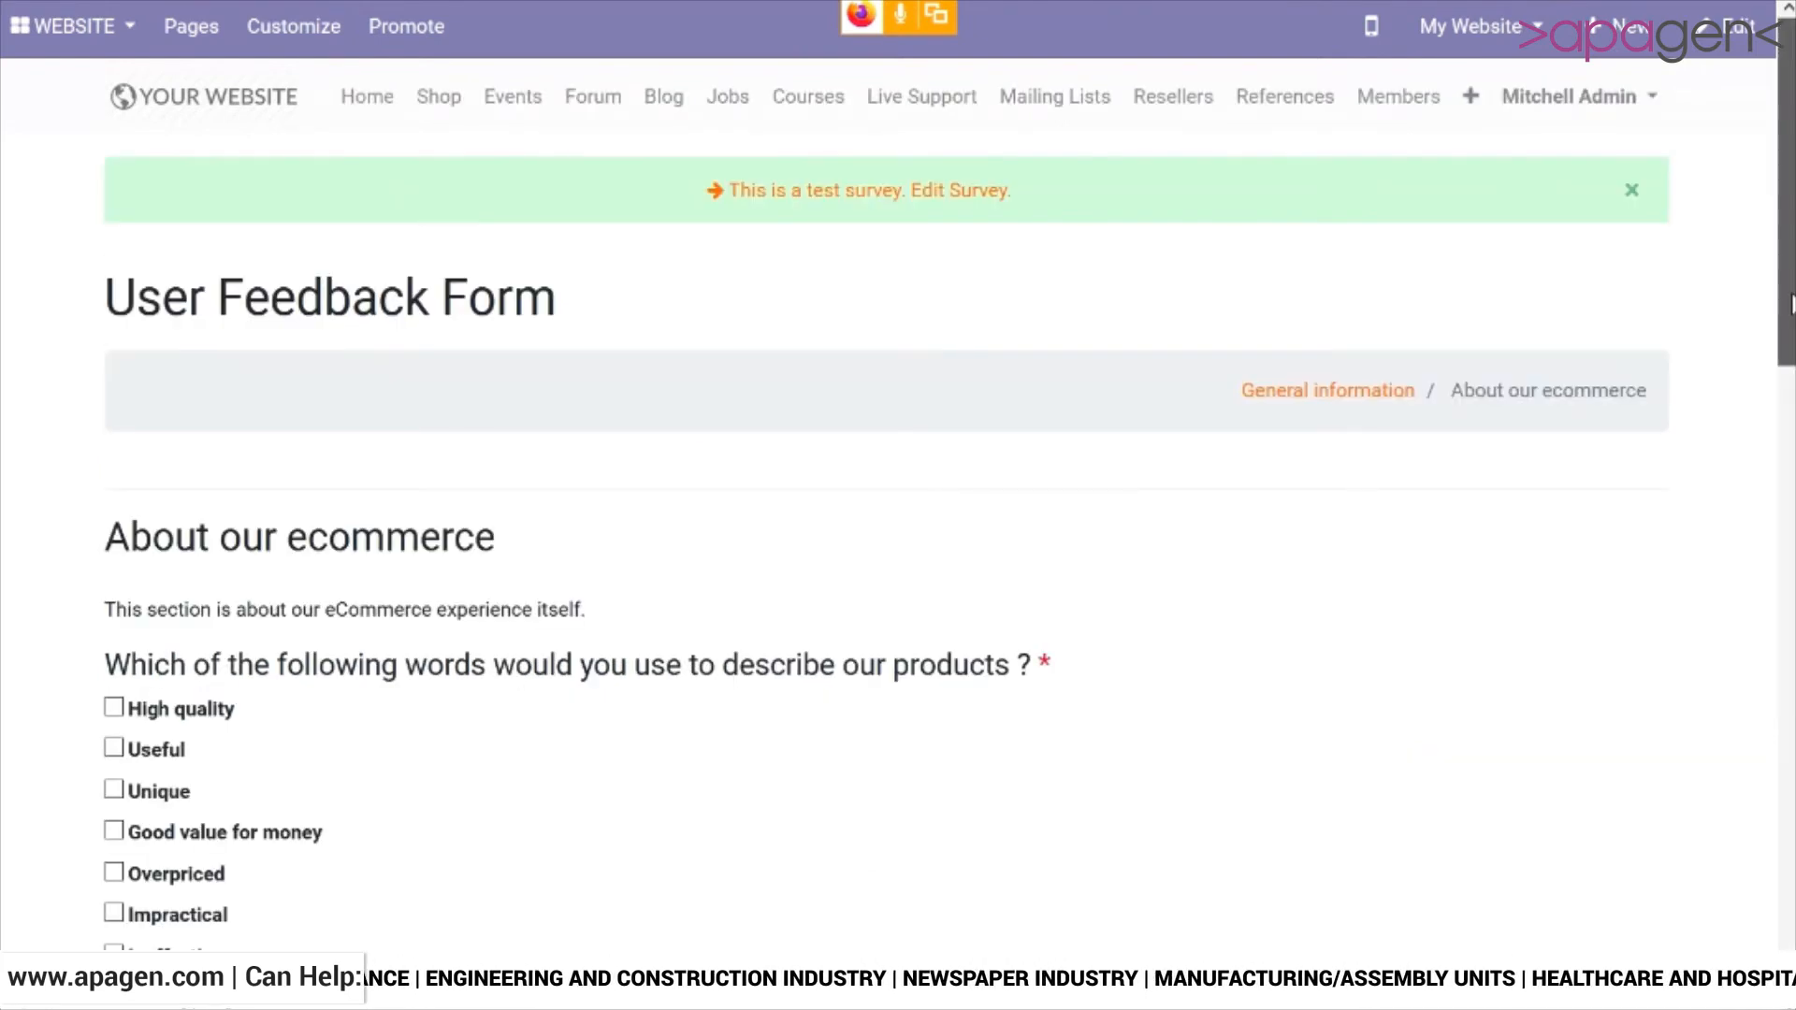
Step: Choose High quality as the word describing the products
scroll(1790, 440, down, 3)
click(171, 318)
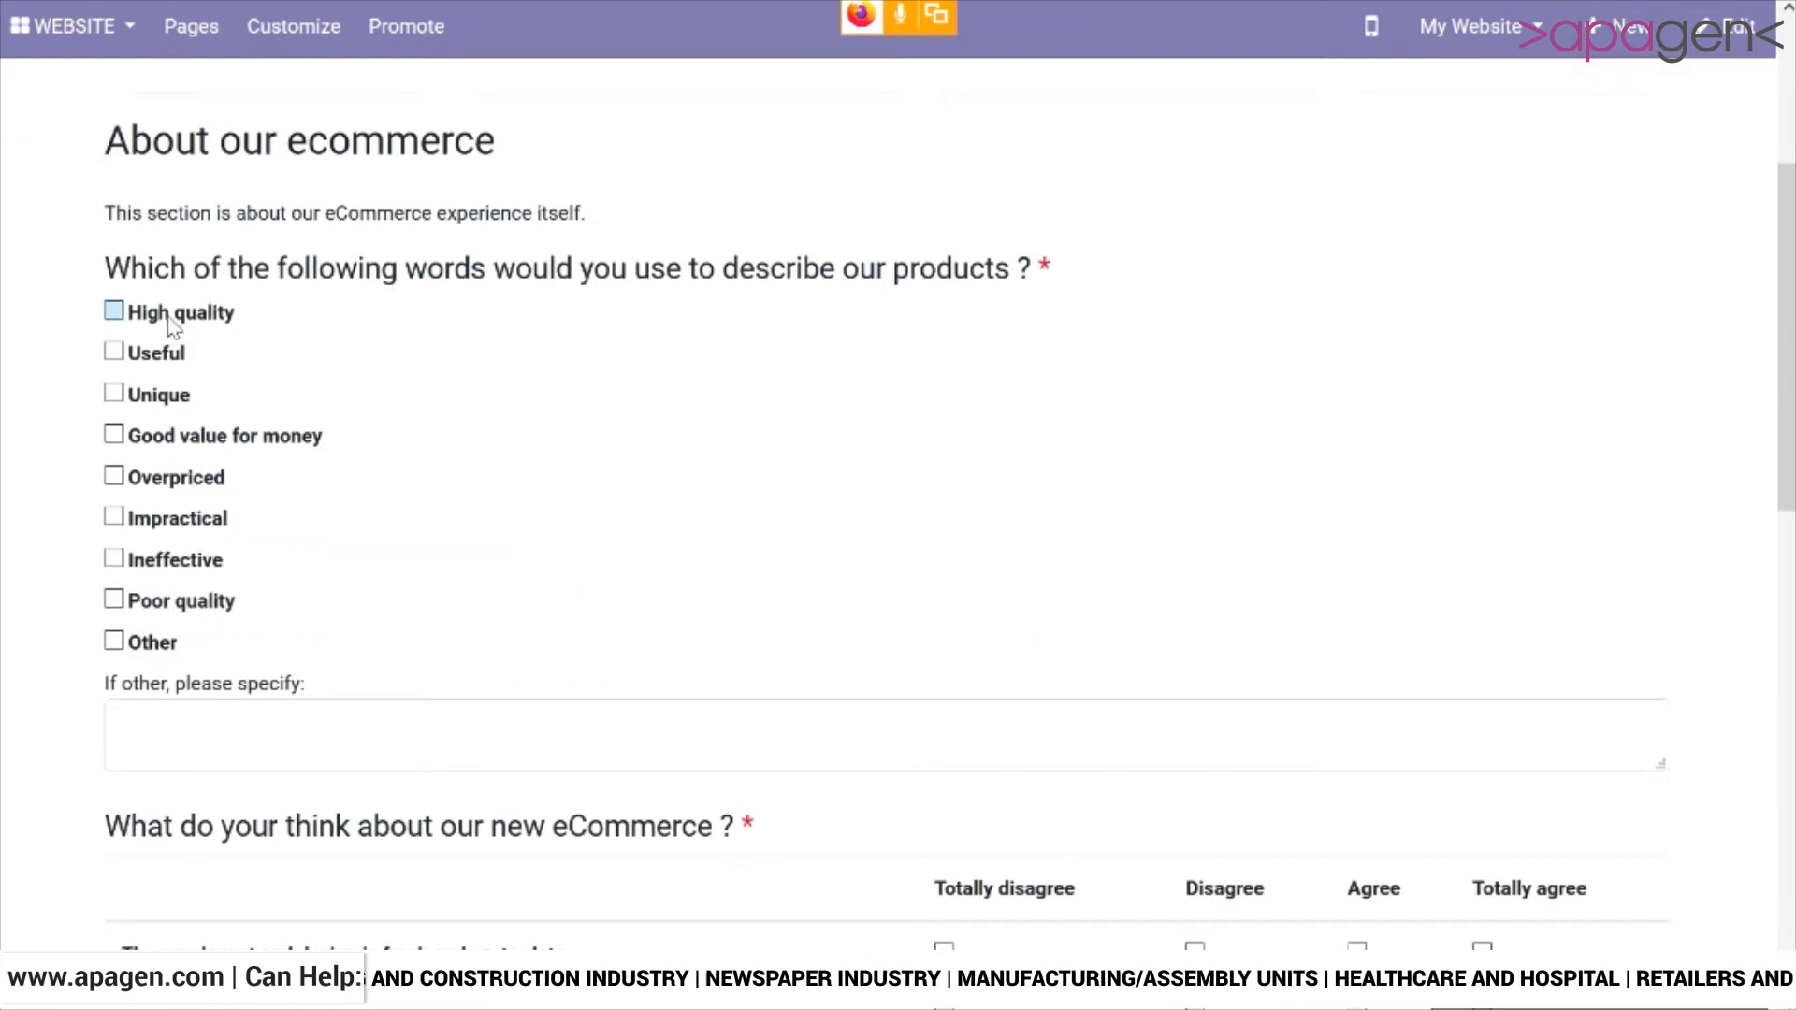
Step: Rate the eCommerce statements: layout Totally disagree, wishlist and checkout Disagree, comparison tool Agree, and finding products Totally agree
scroll(1787, 468, down, 4)
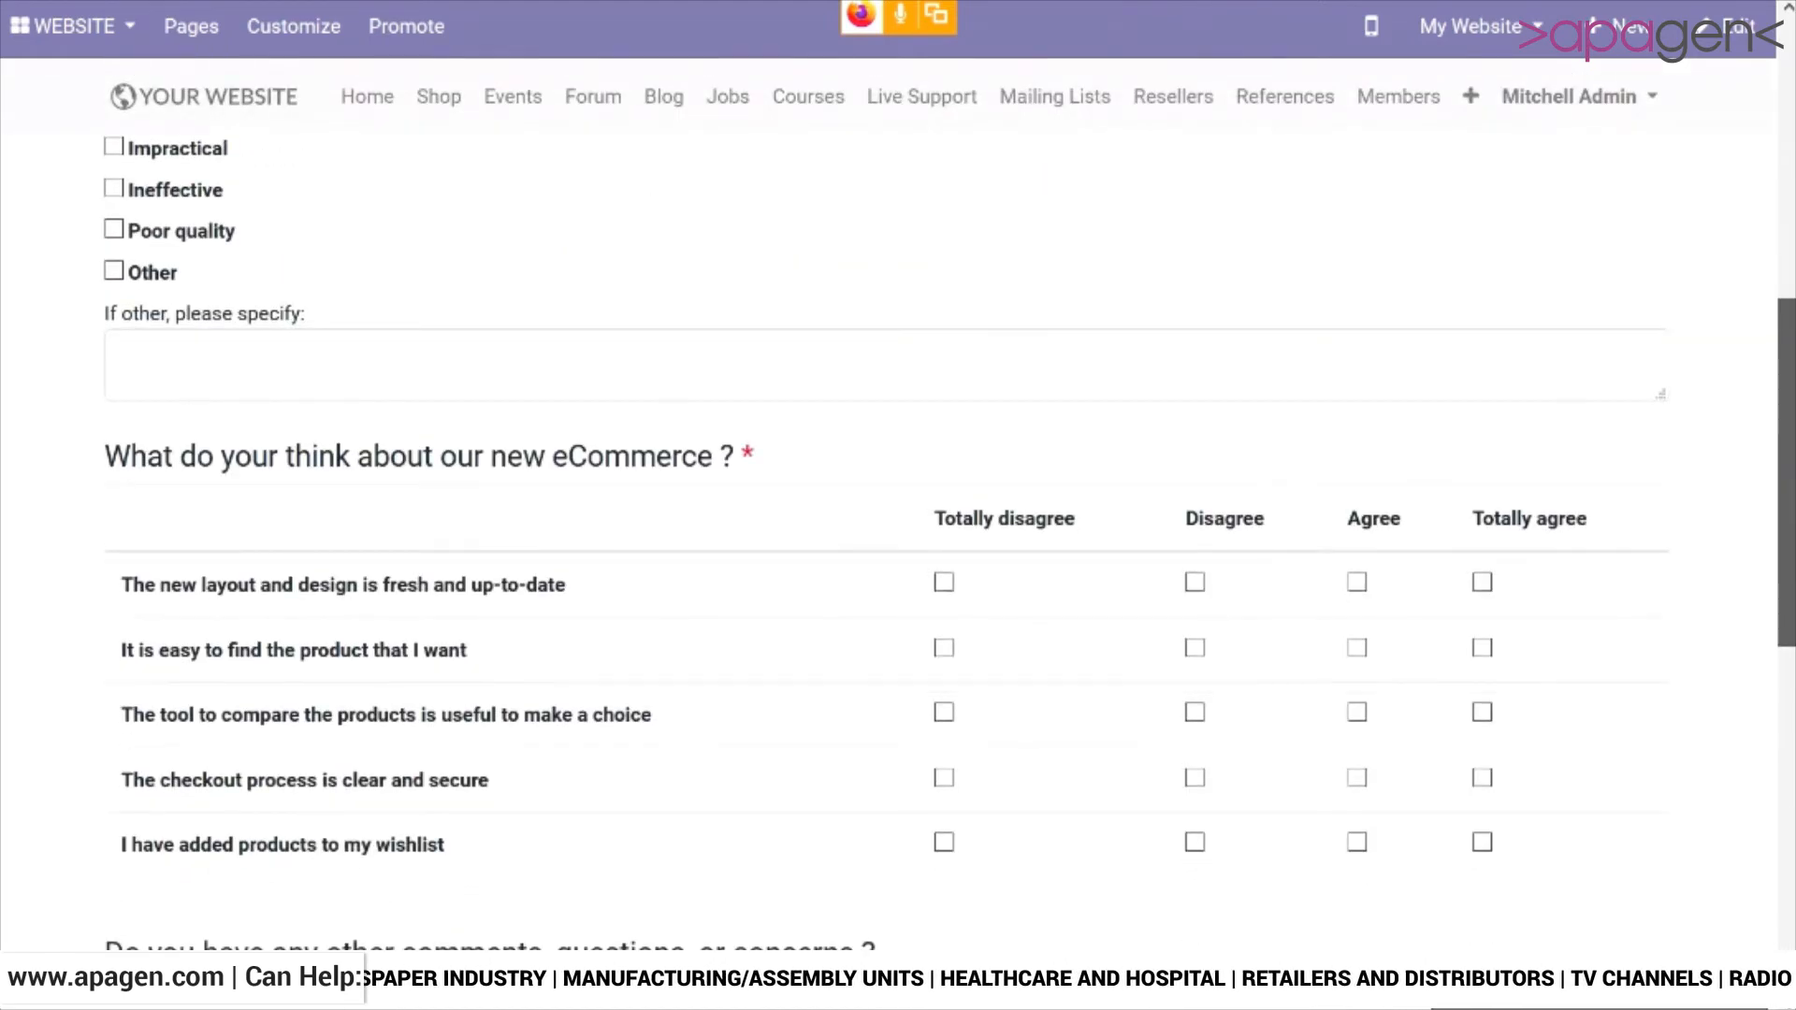
scroll(985, 384, down, 3)
click(945, 351)
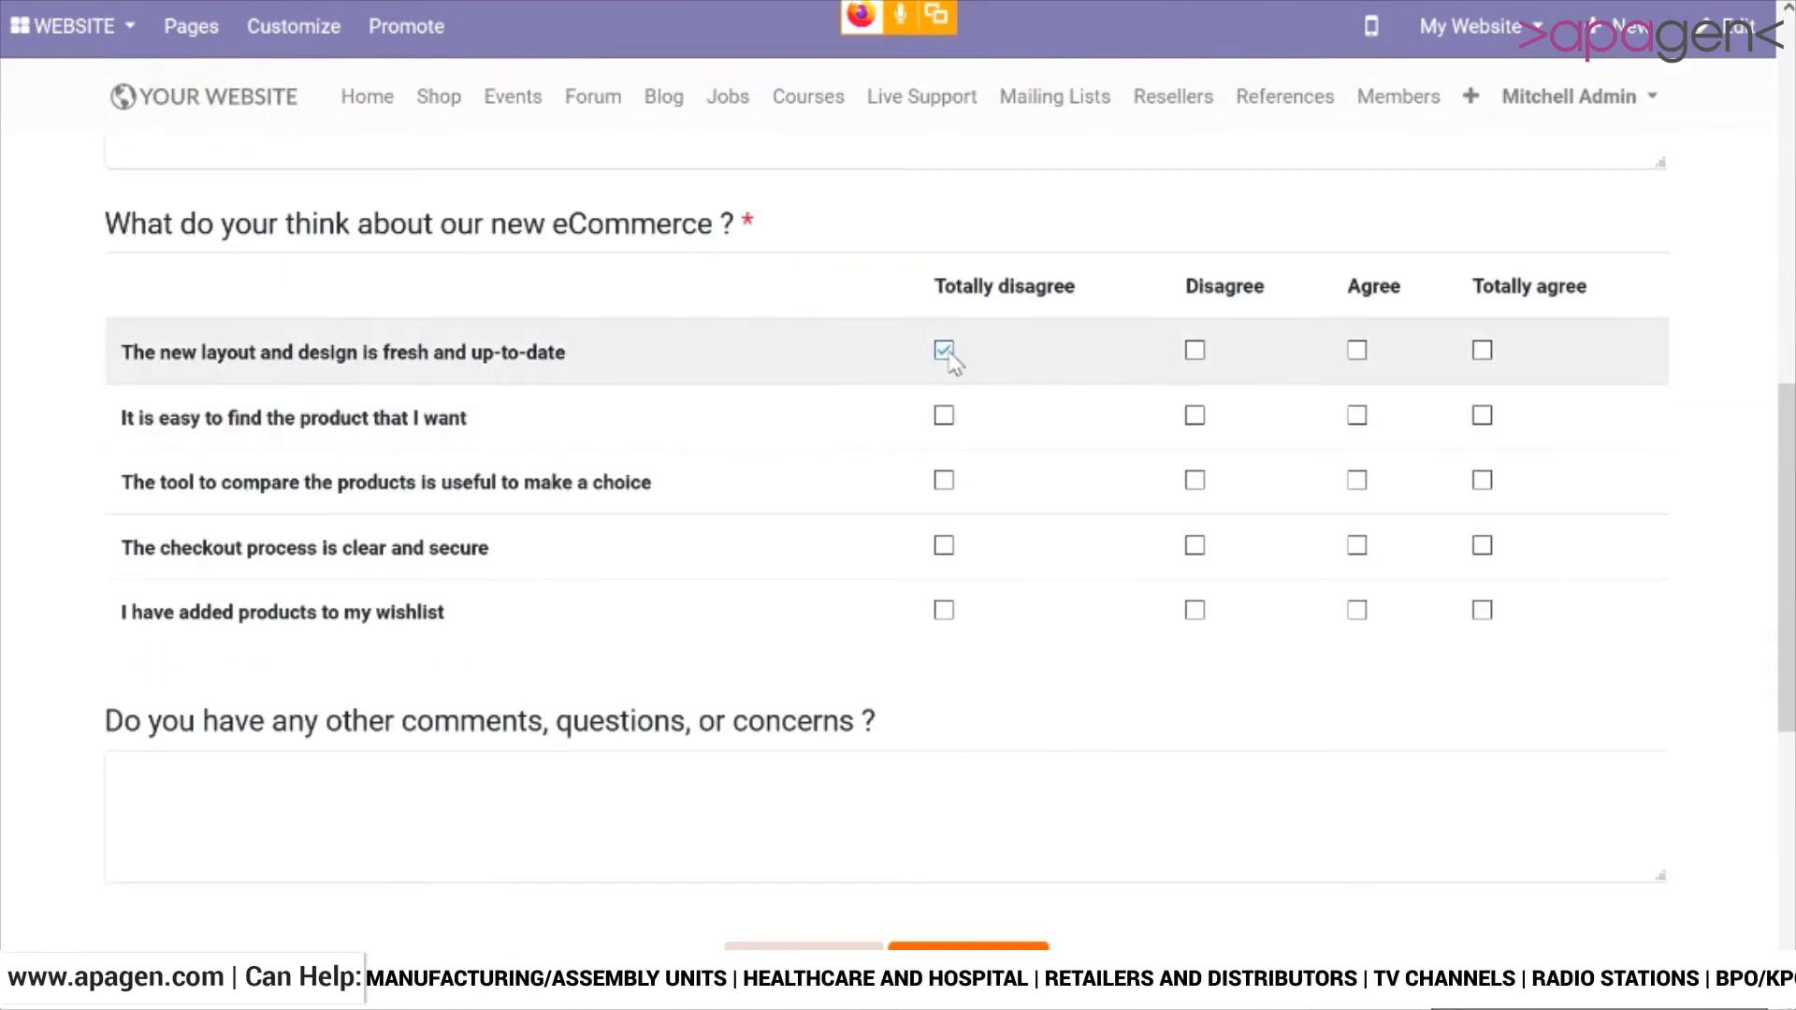
click(1195, 610)
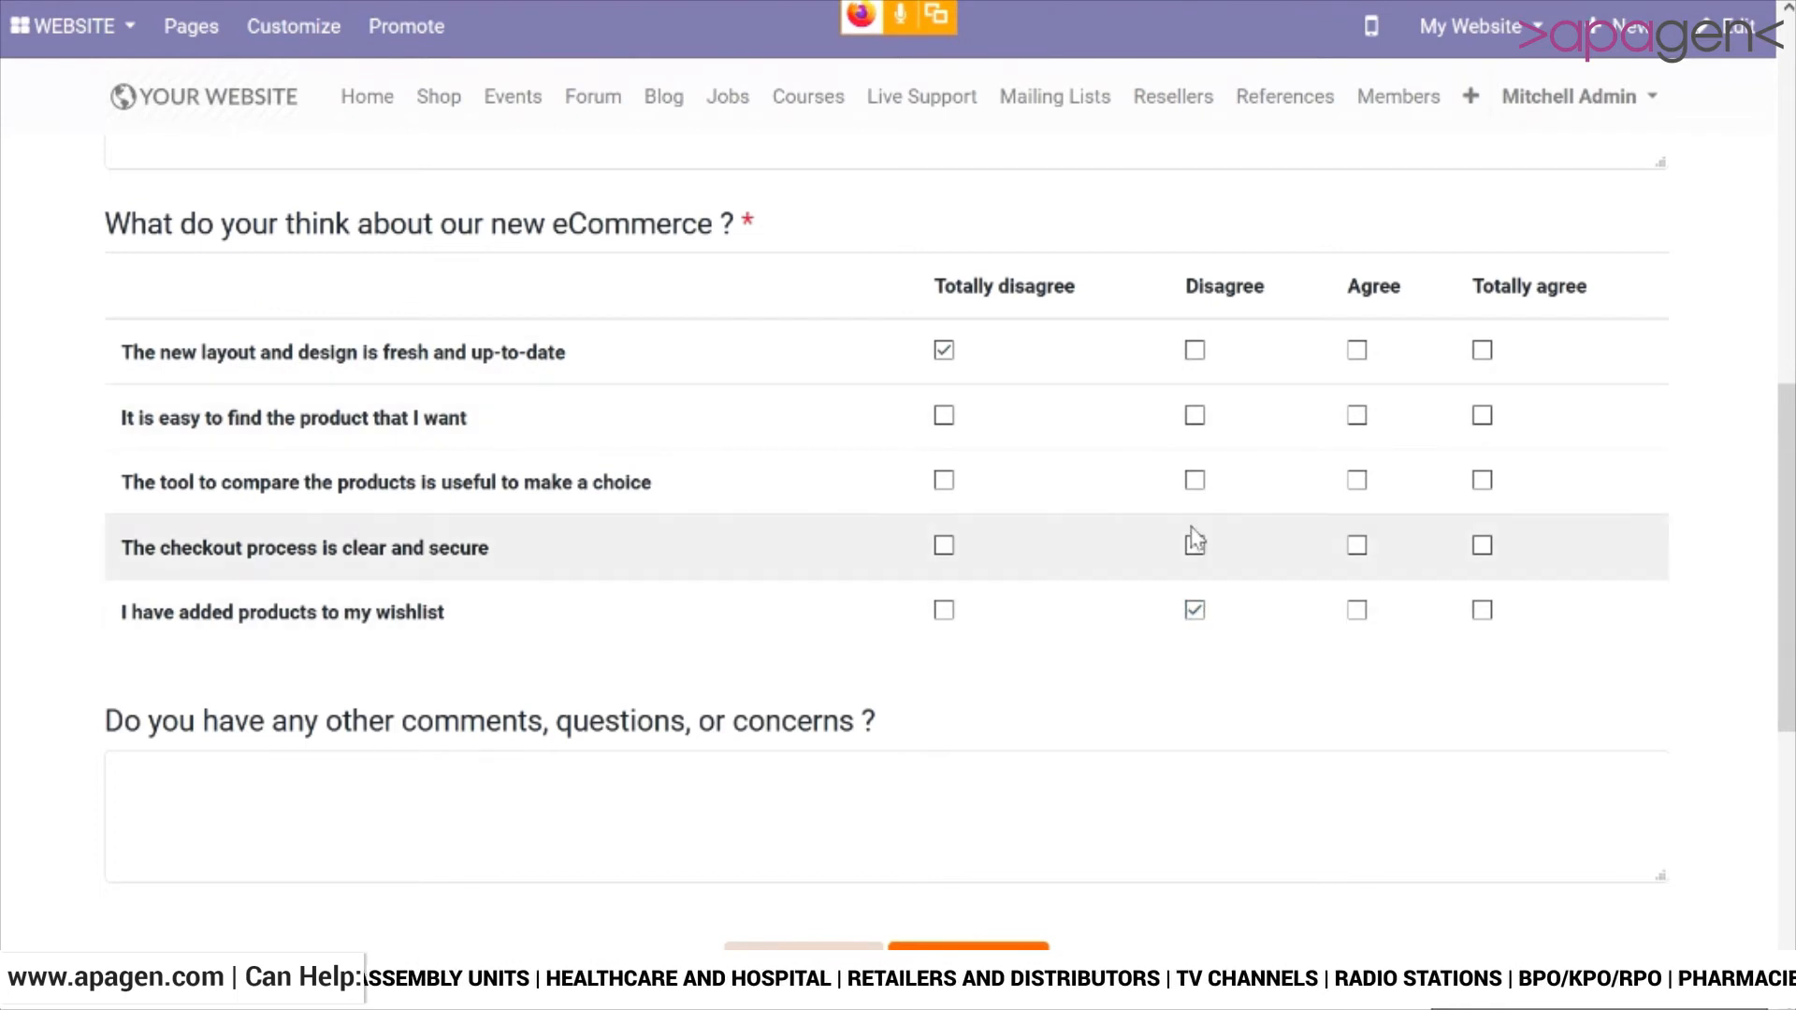
click(1195, 546)
click(1357, 480)
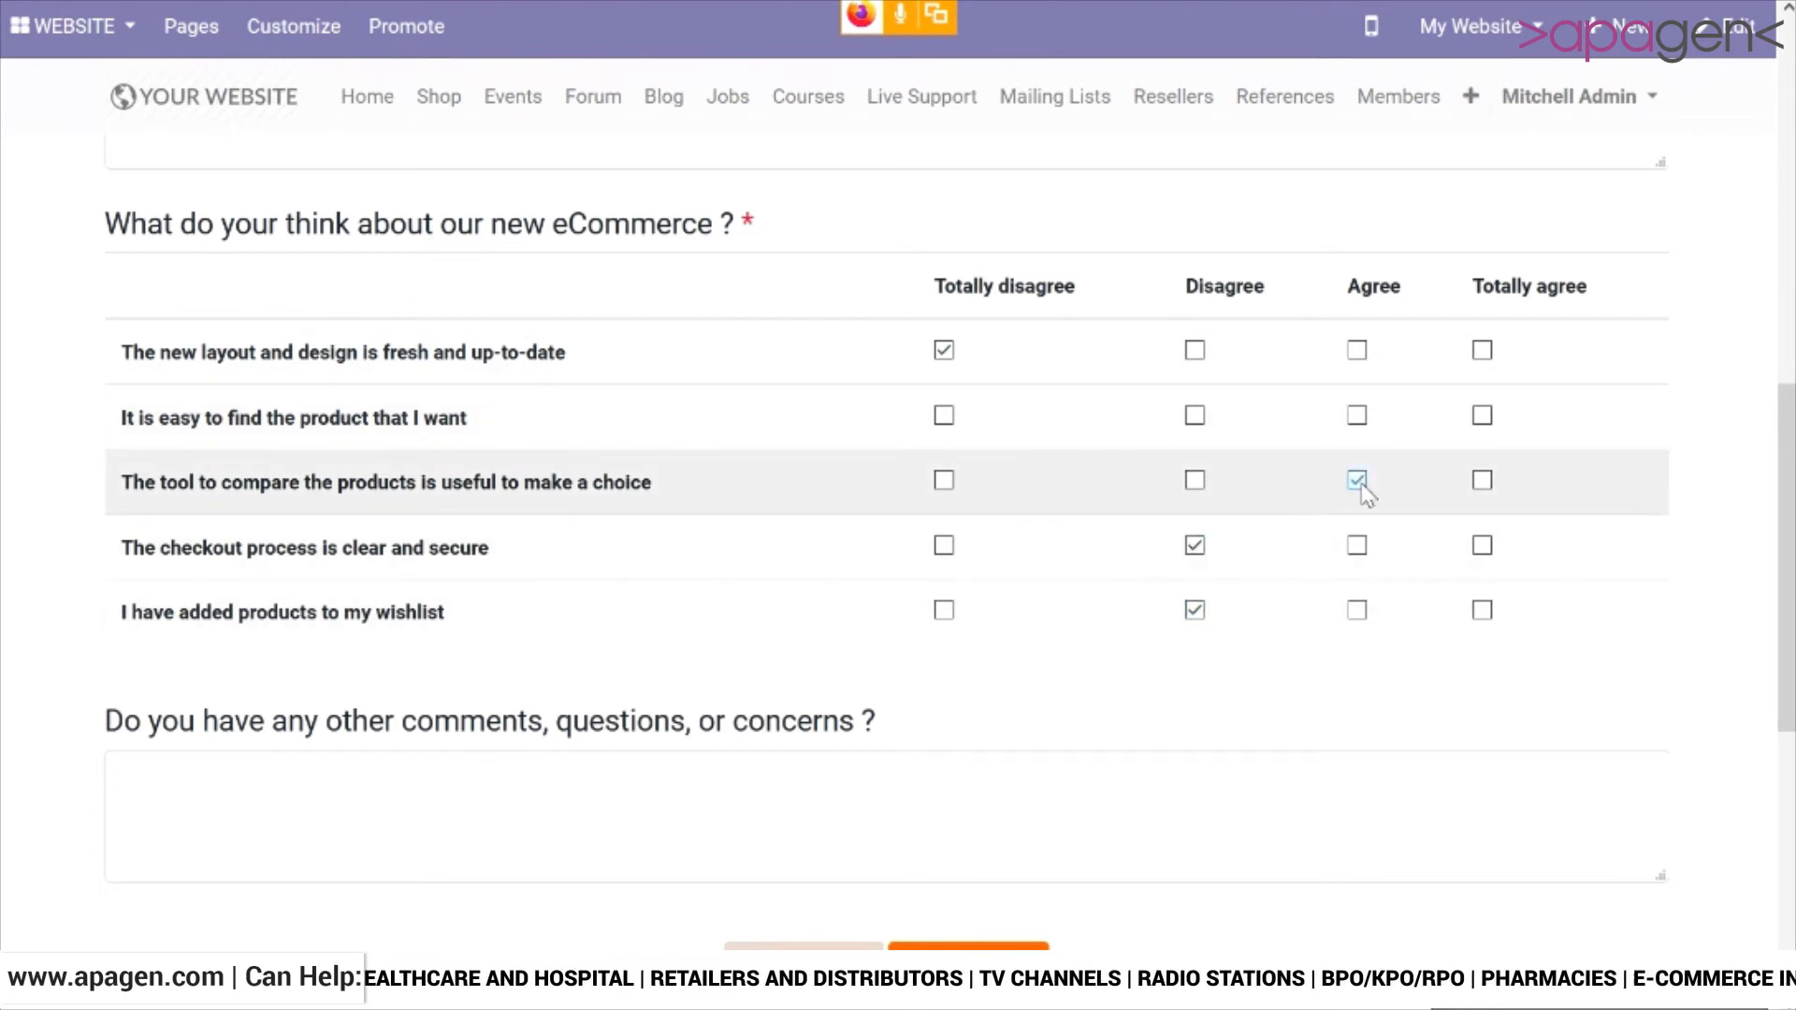
click(1483, 415)
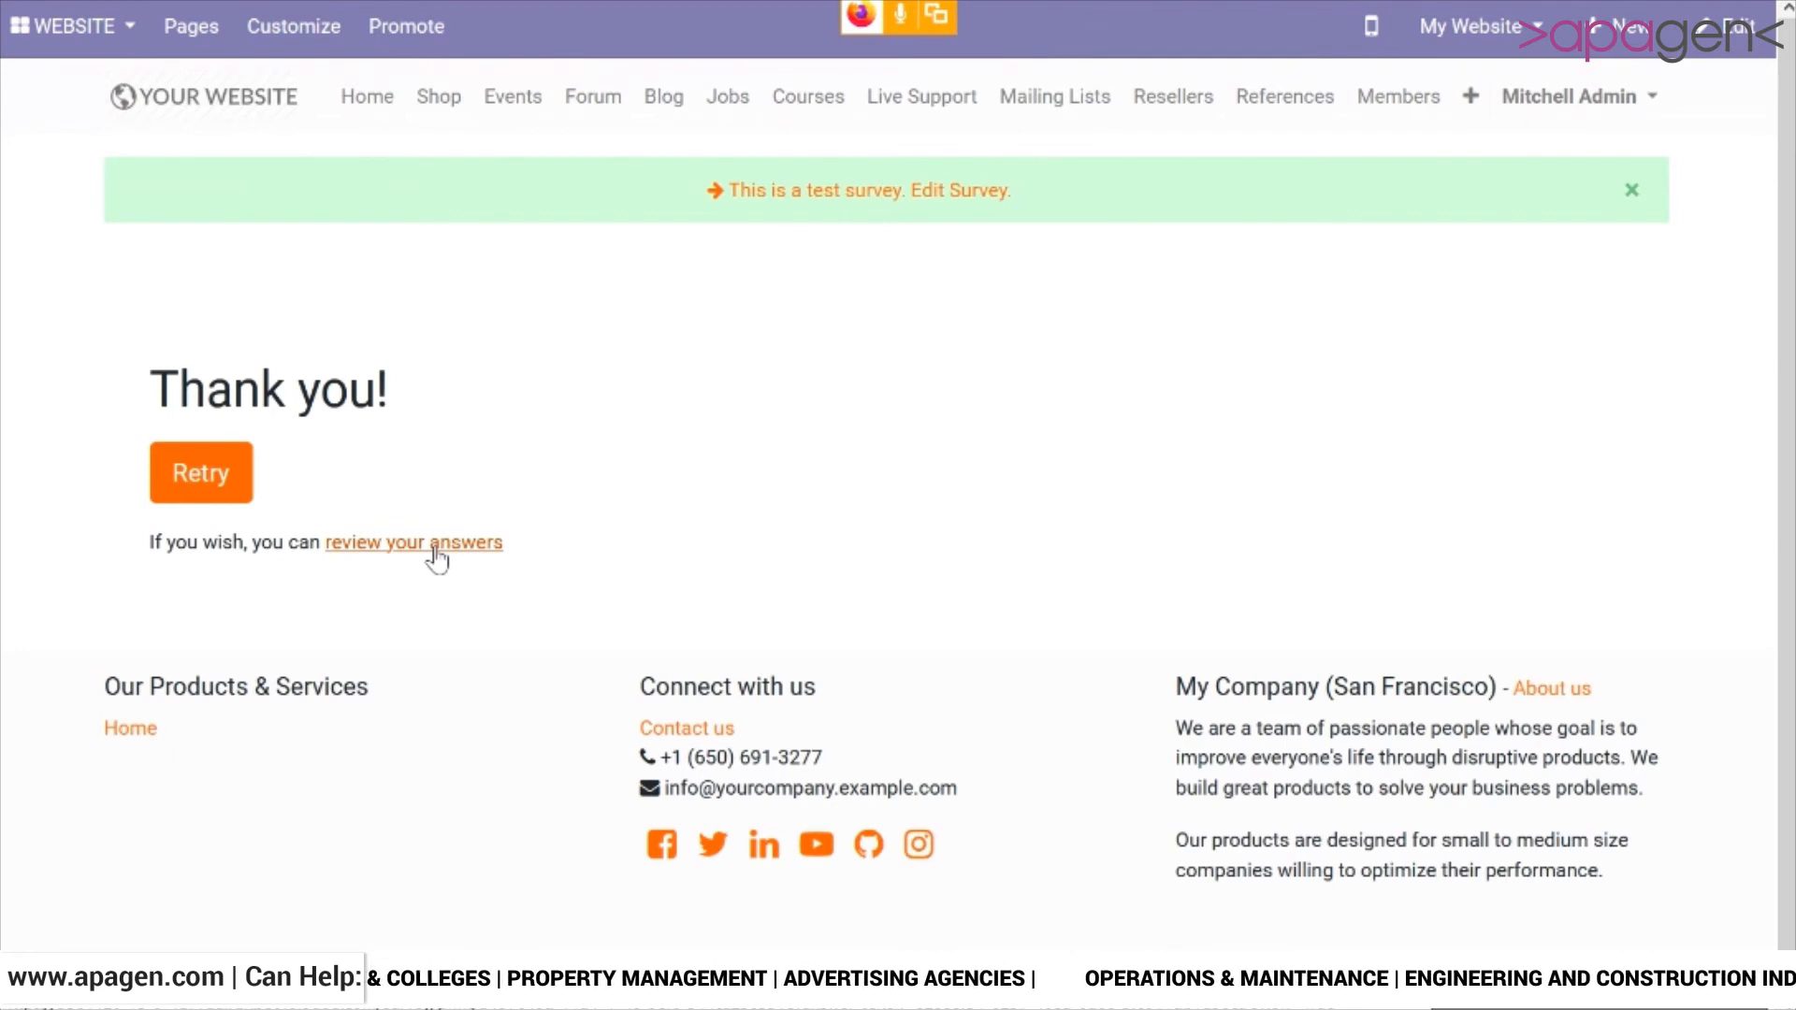
Step: Return to the Surveys app and reopen the User Feedback Form survey
click(109, 31)
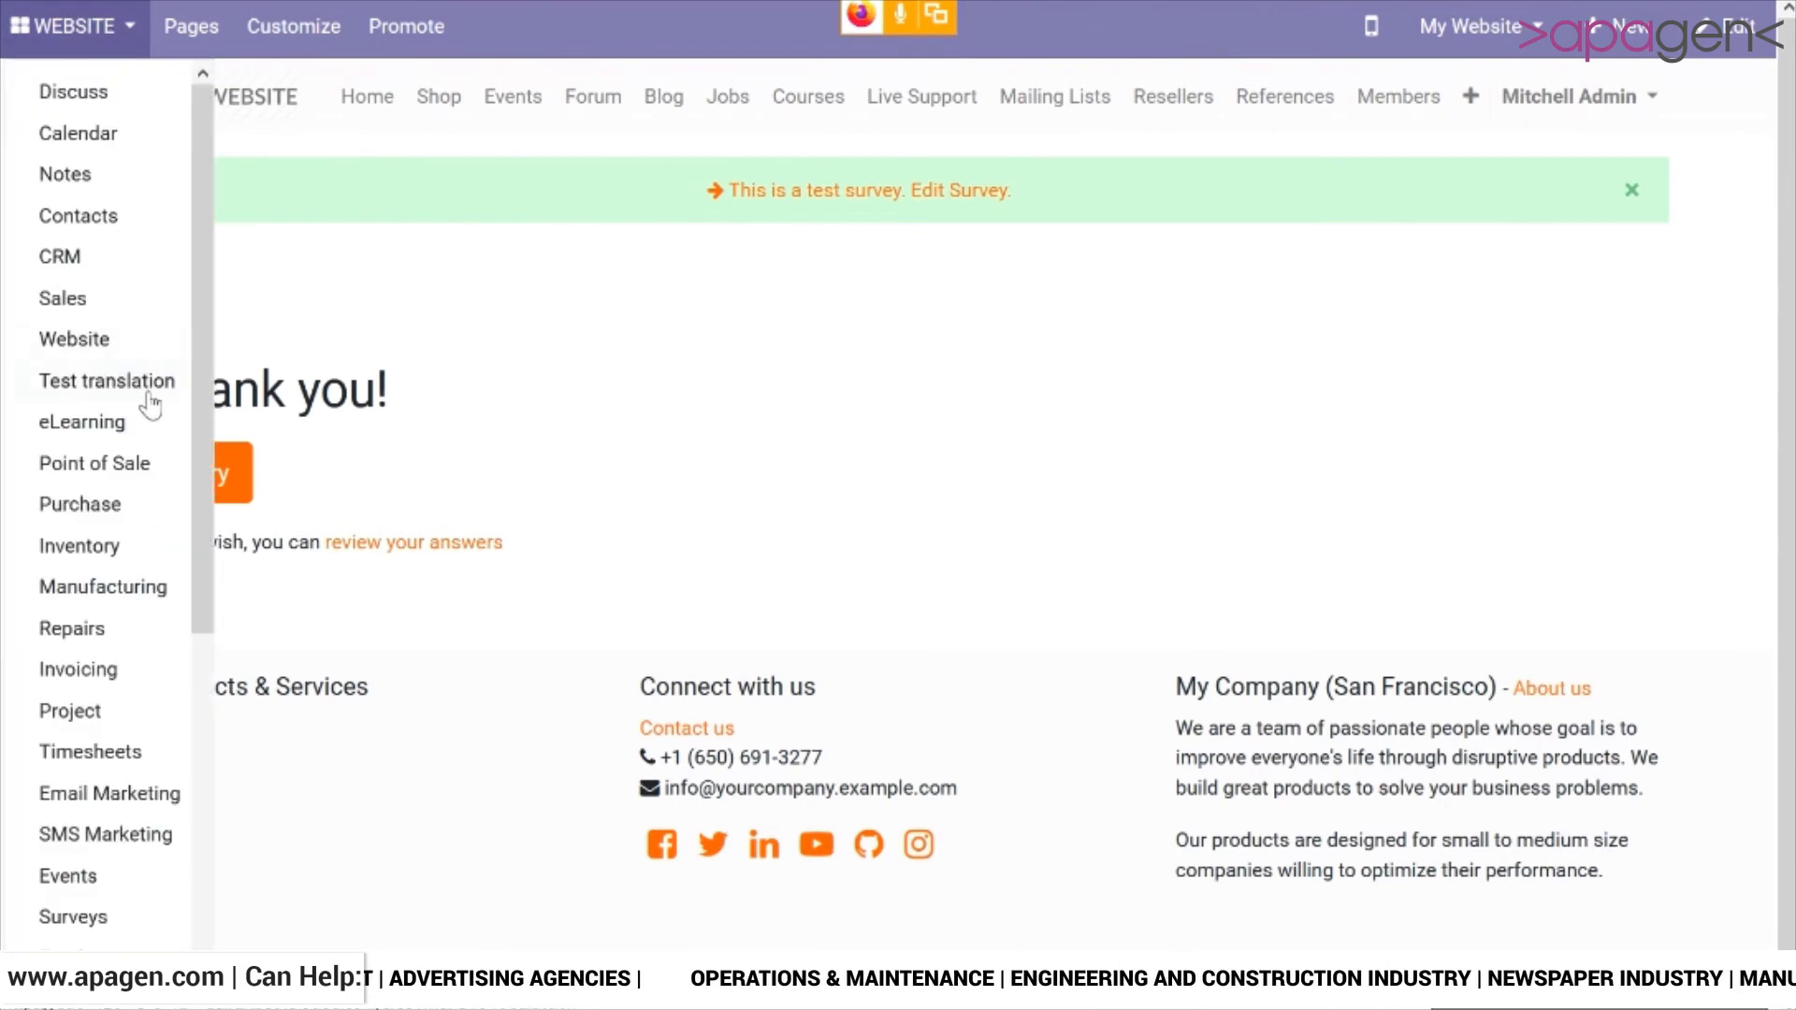
click(101, 922)
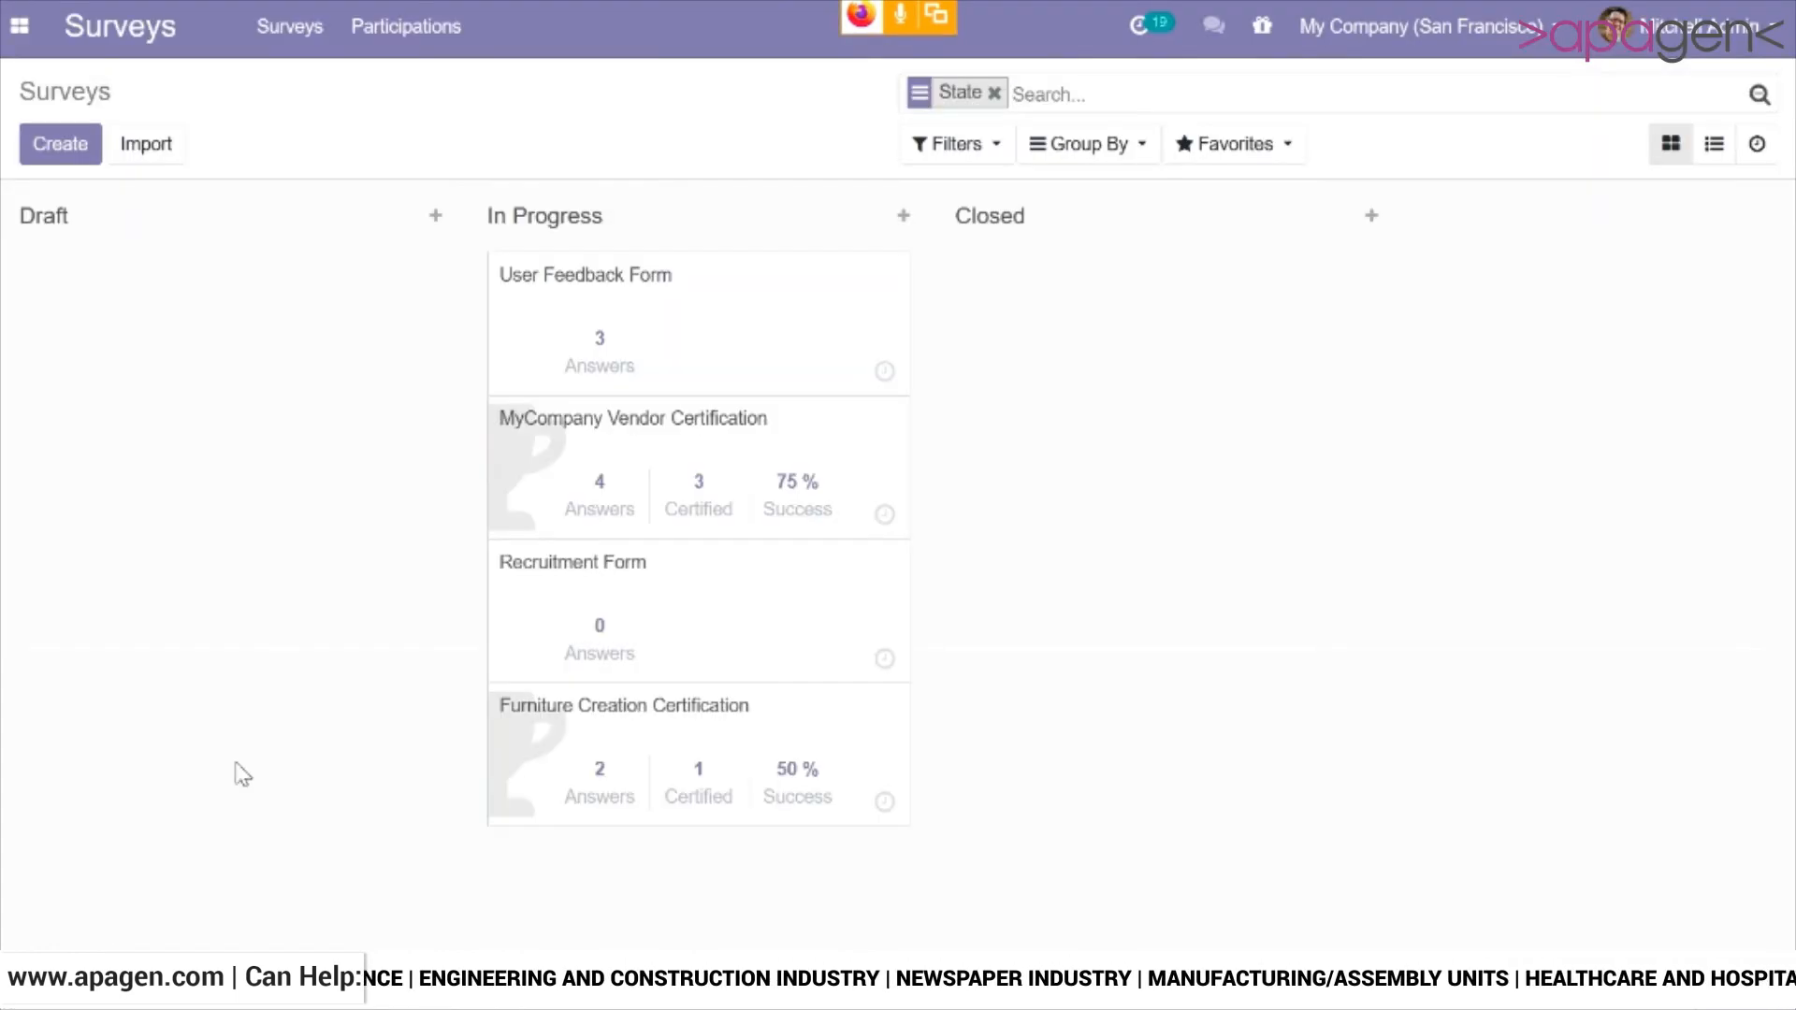
click(699, 358)
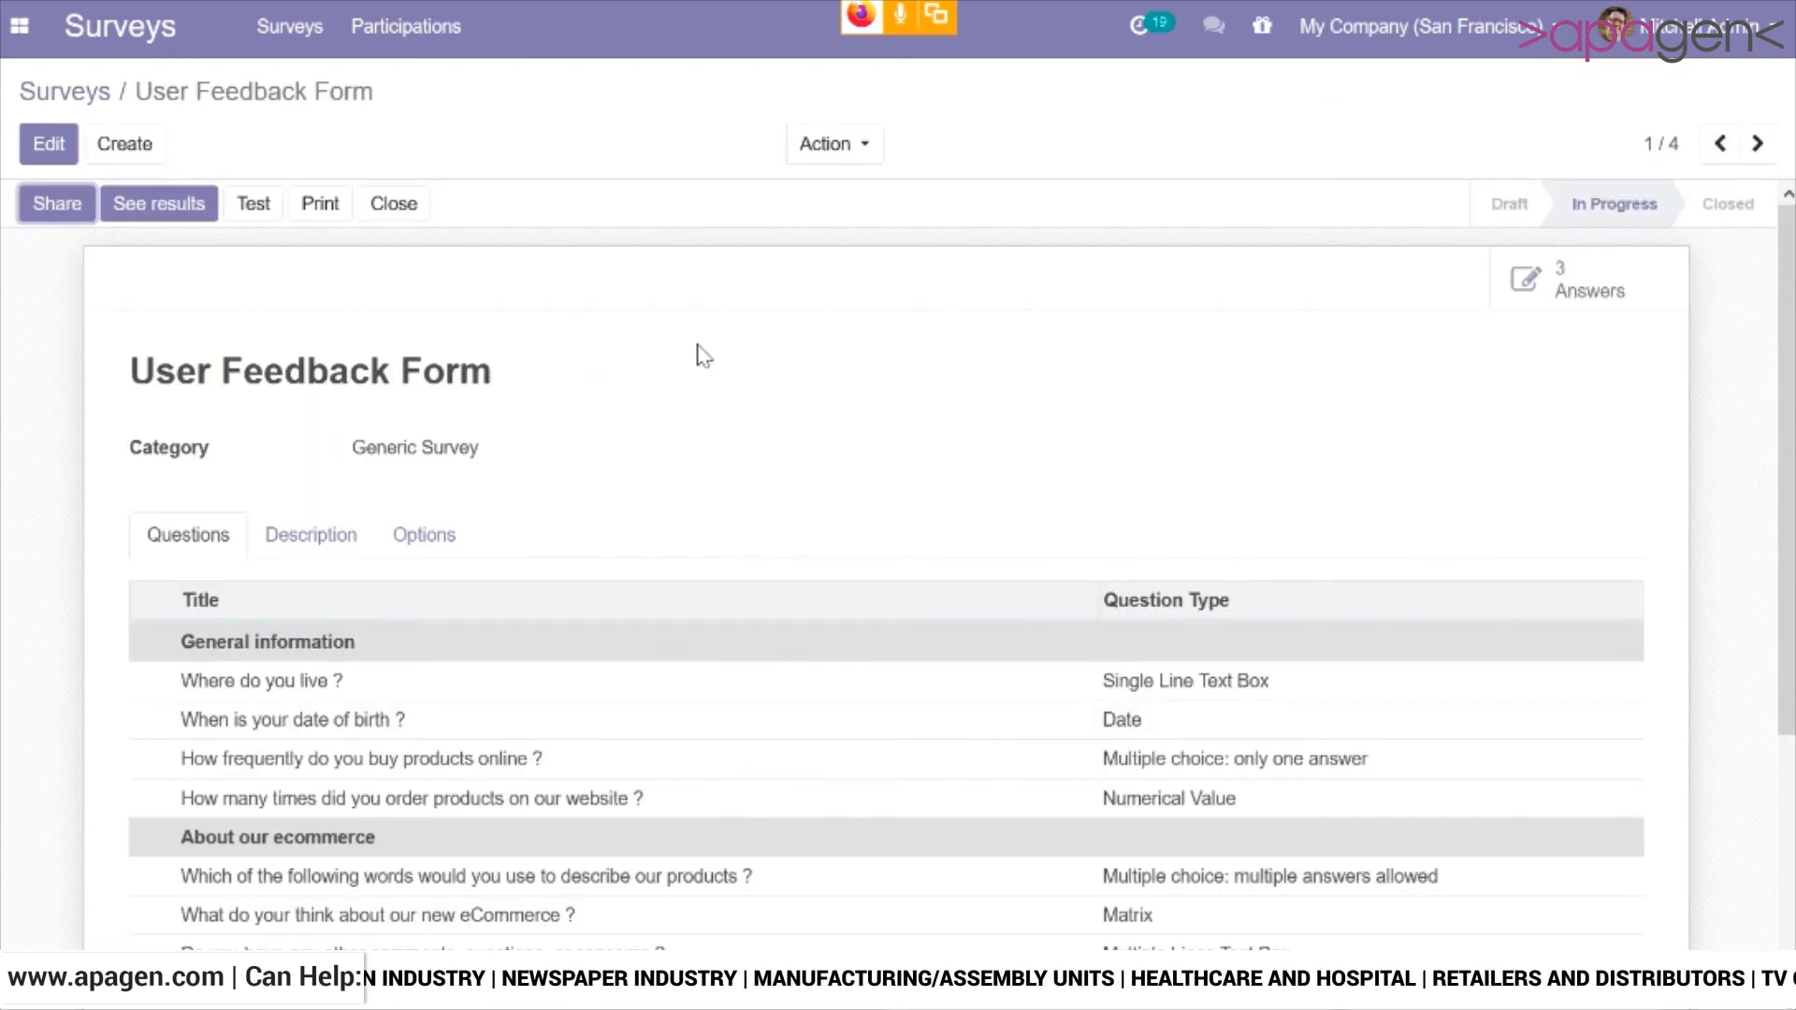
Step: View the survey's results and show the answer data for "How frequently do you buy products online ?"
click(201, 213)
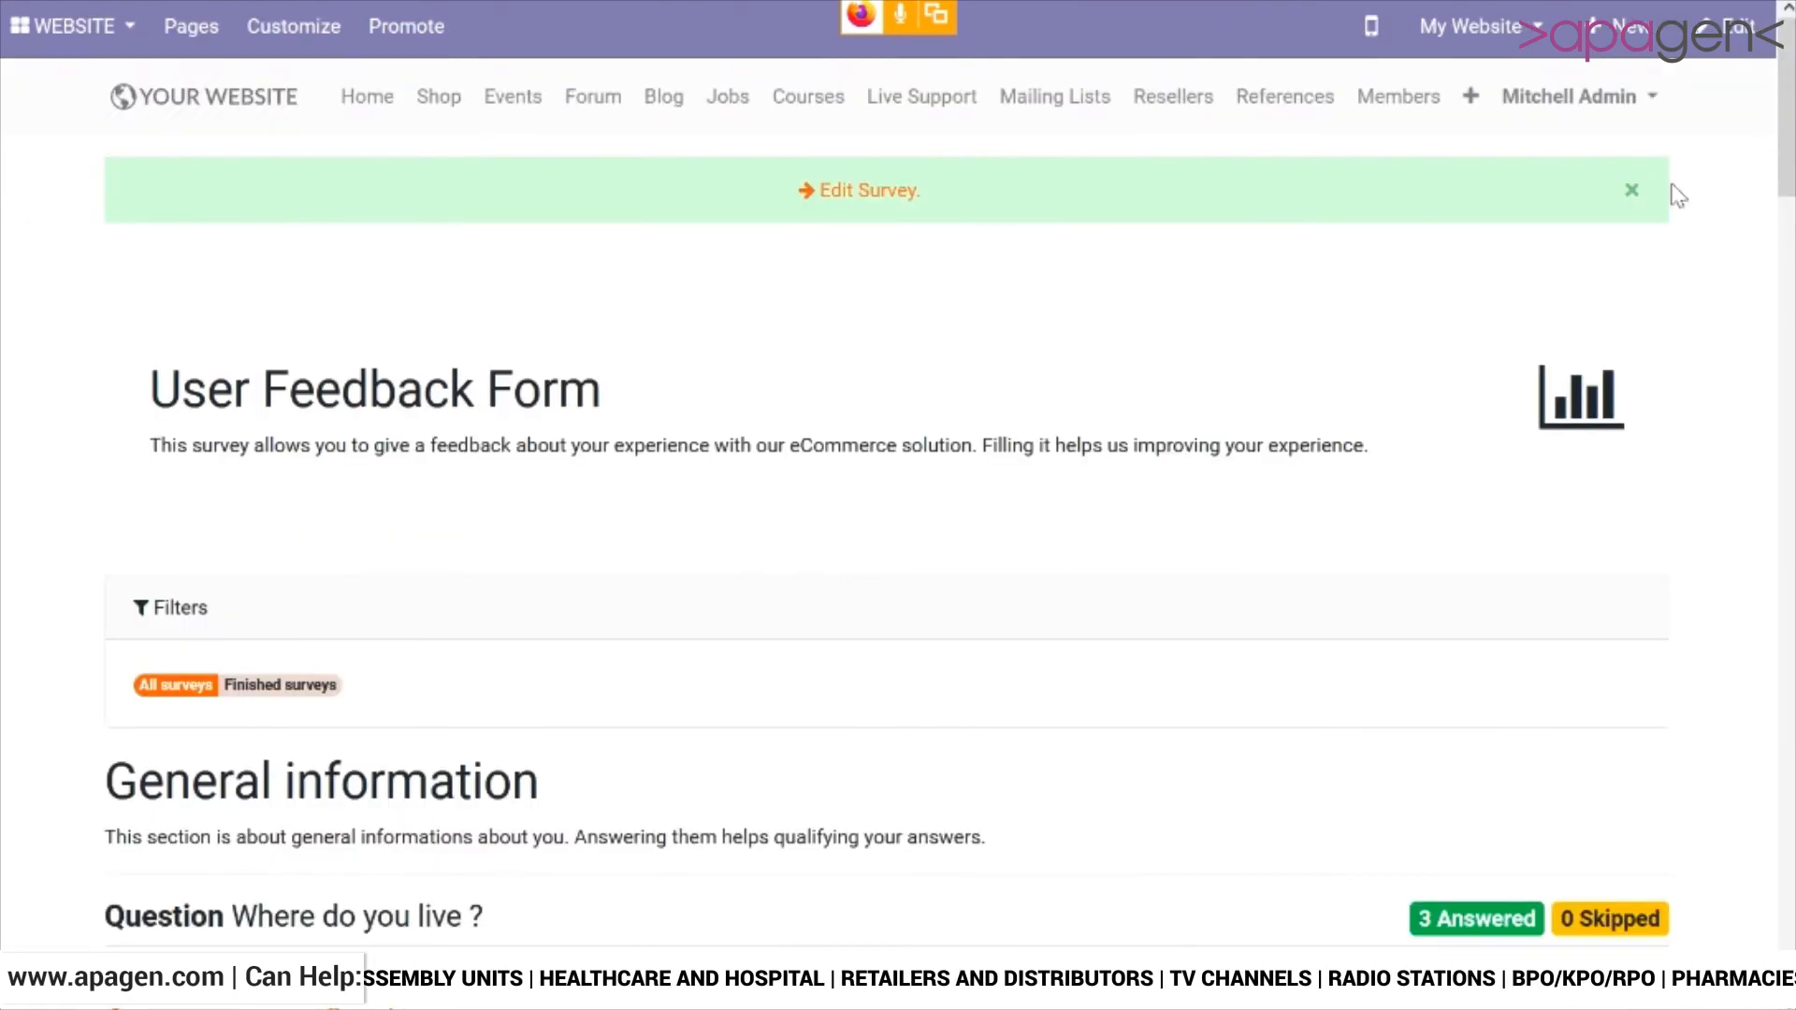
click(1632, 190)
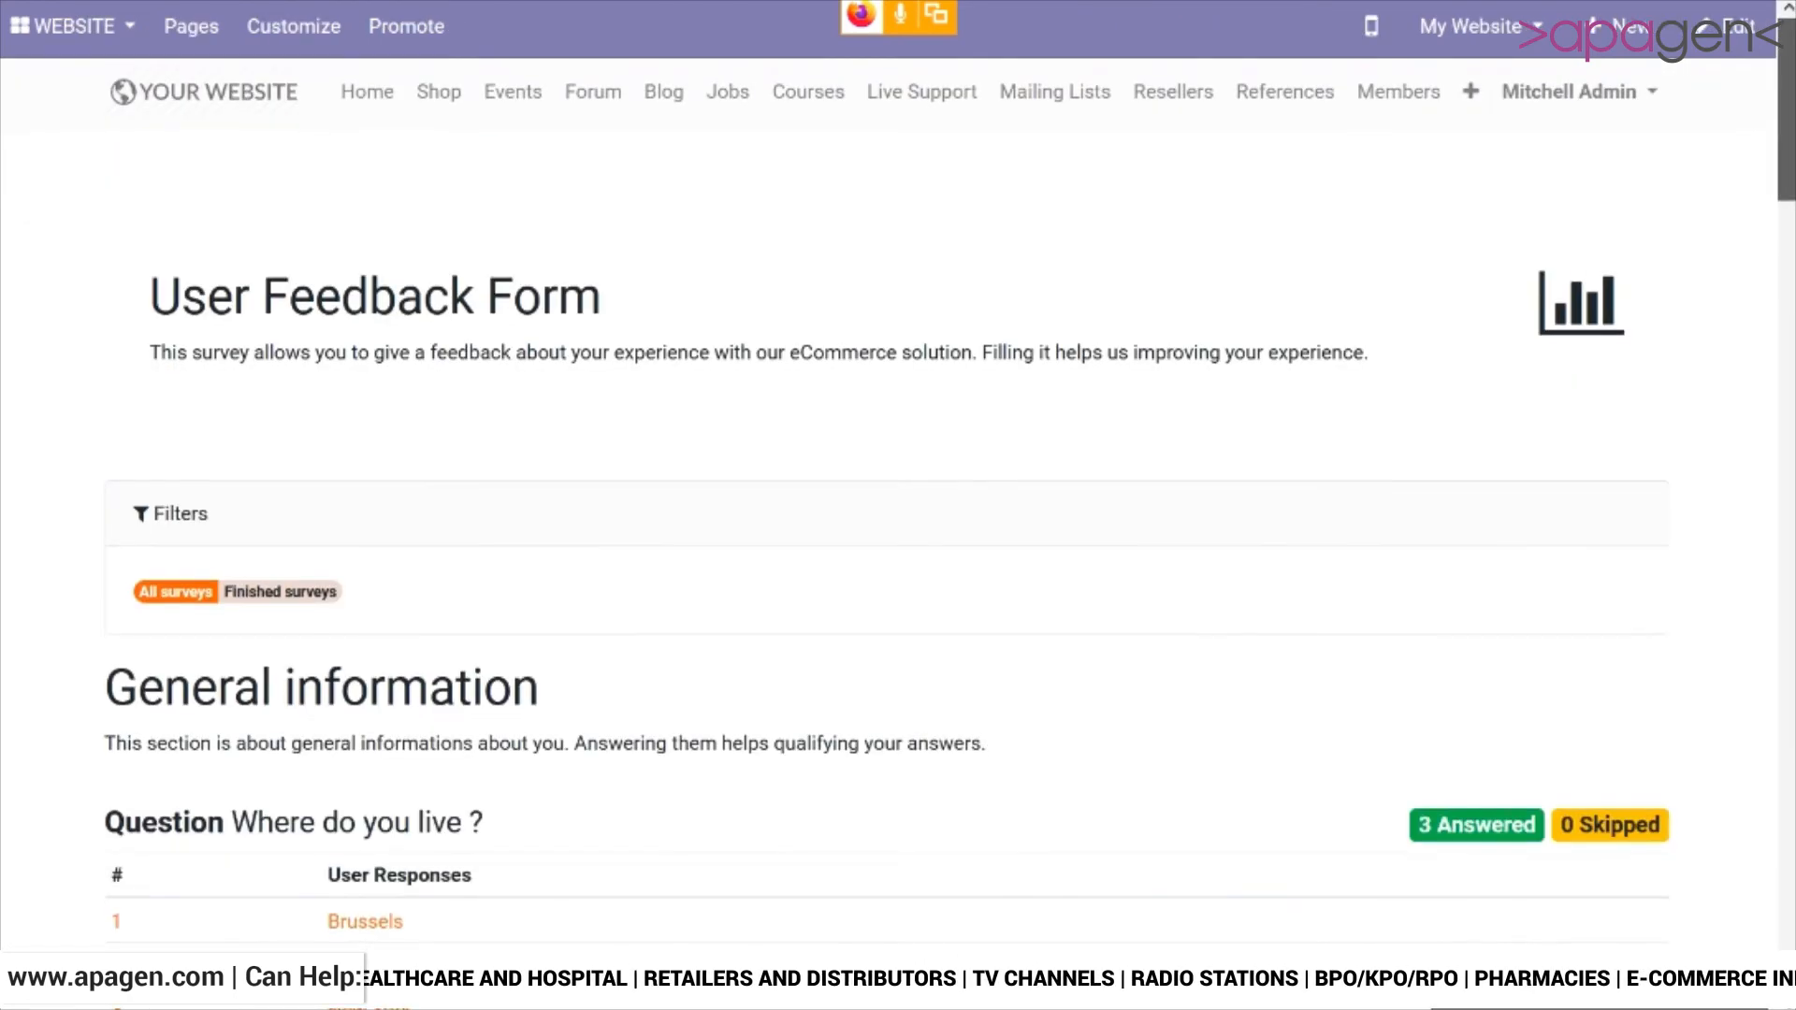
scroll(898, 495, down, 5)
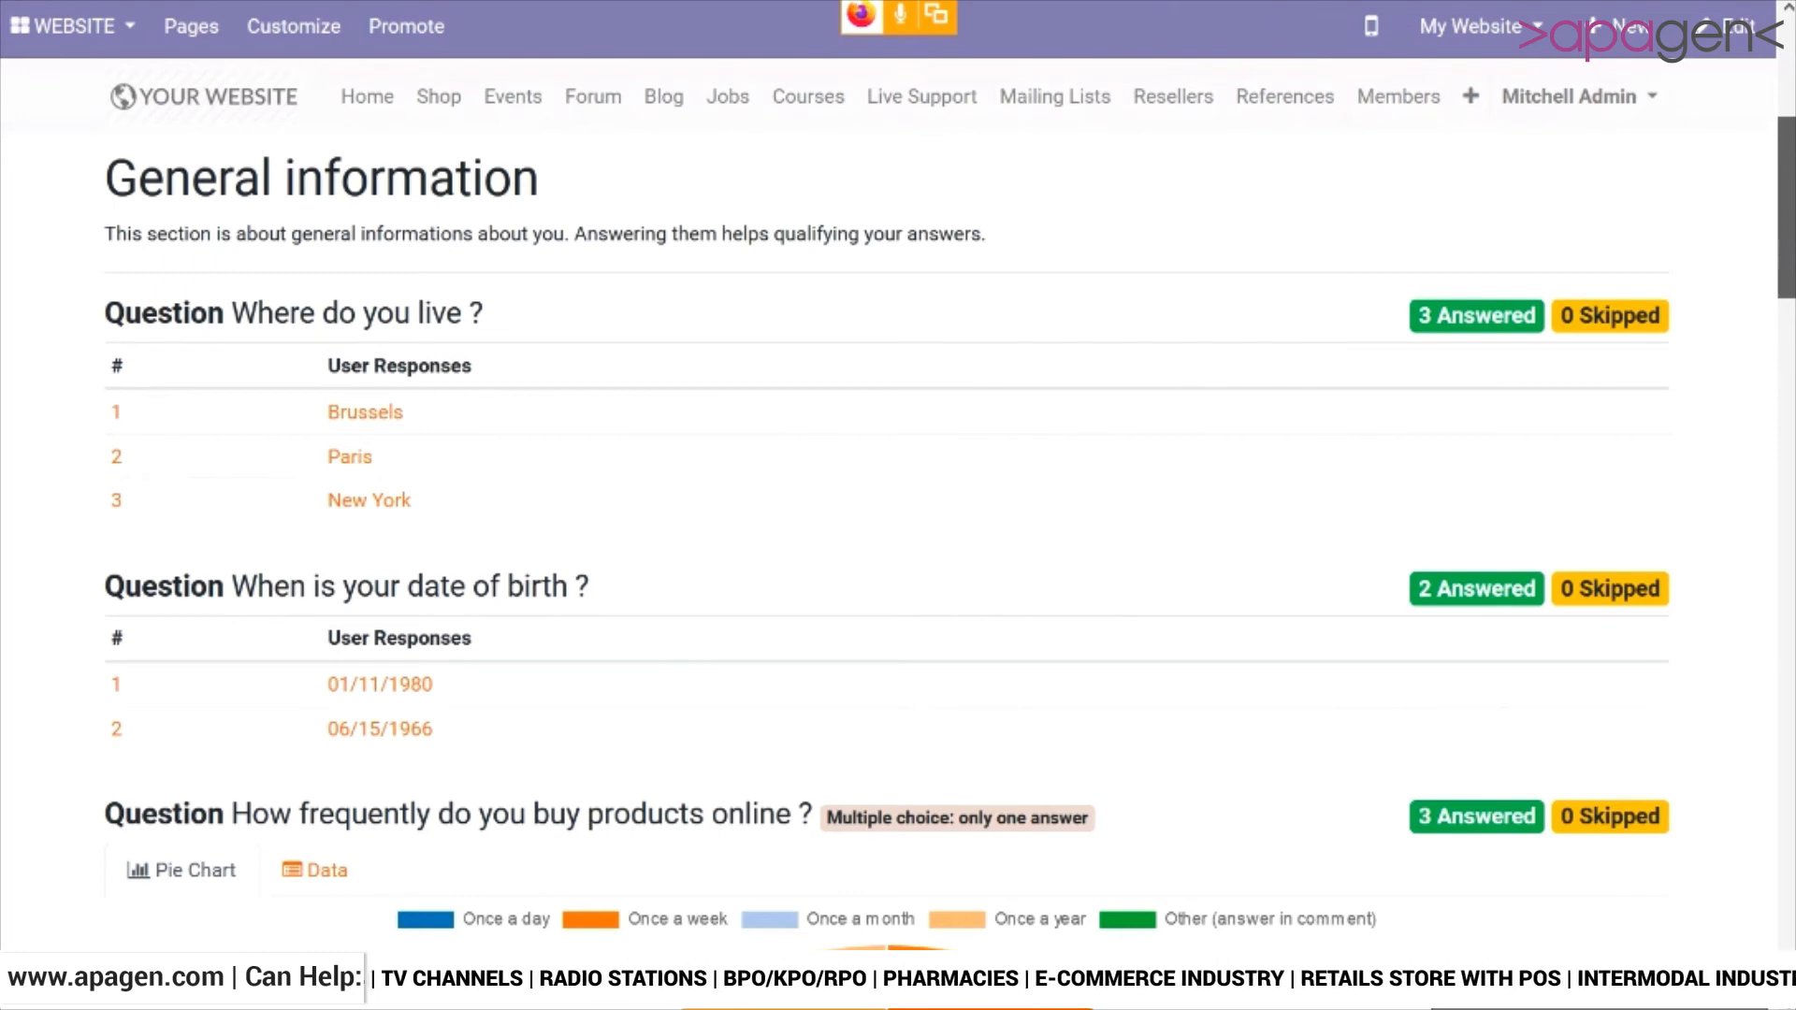
scroll(1778, 356, down, 6)
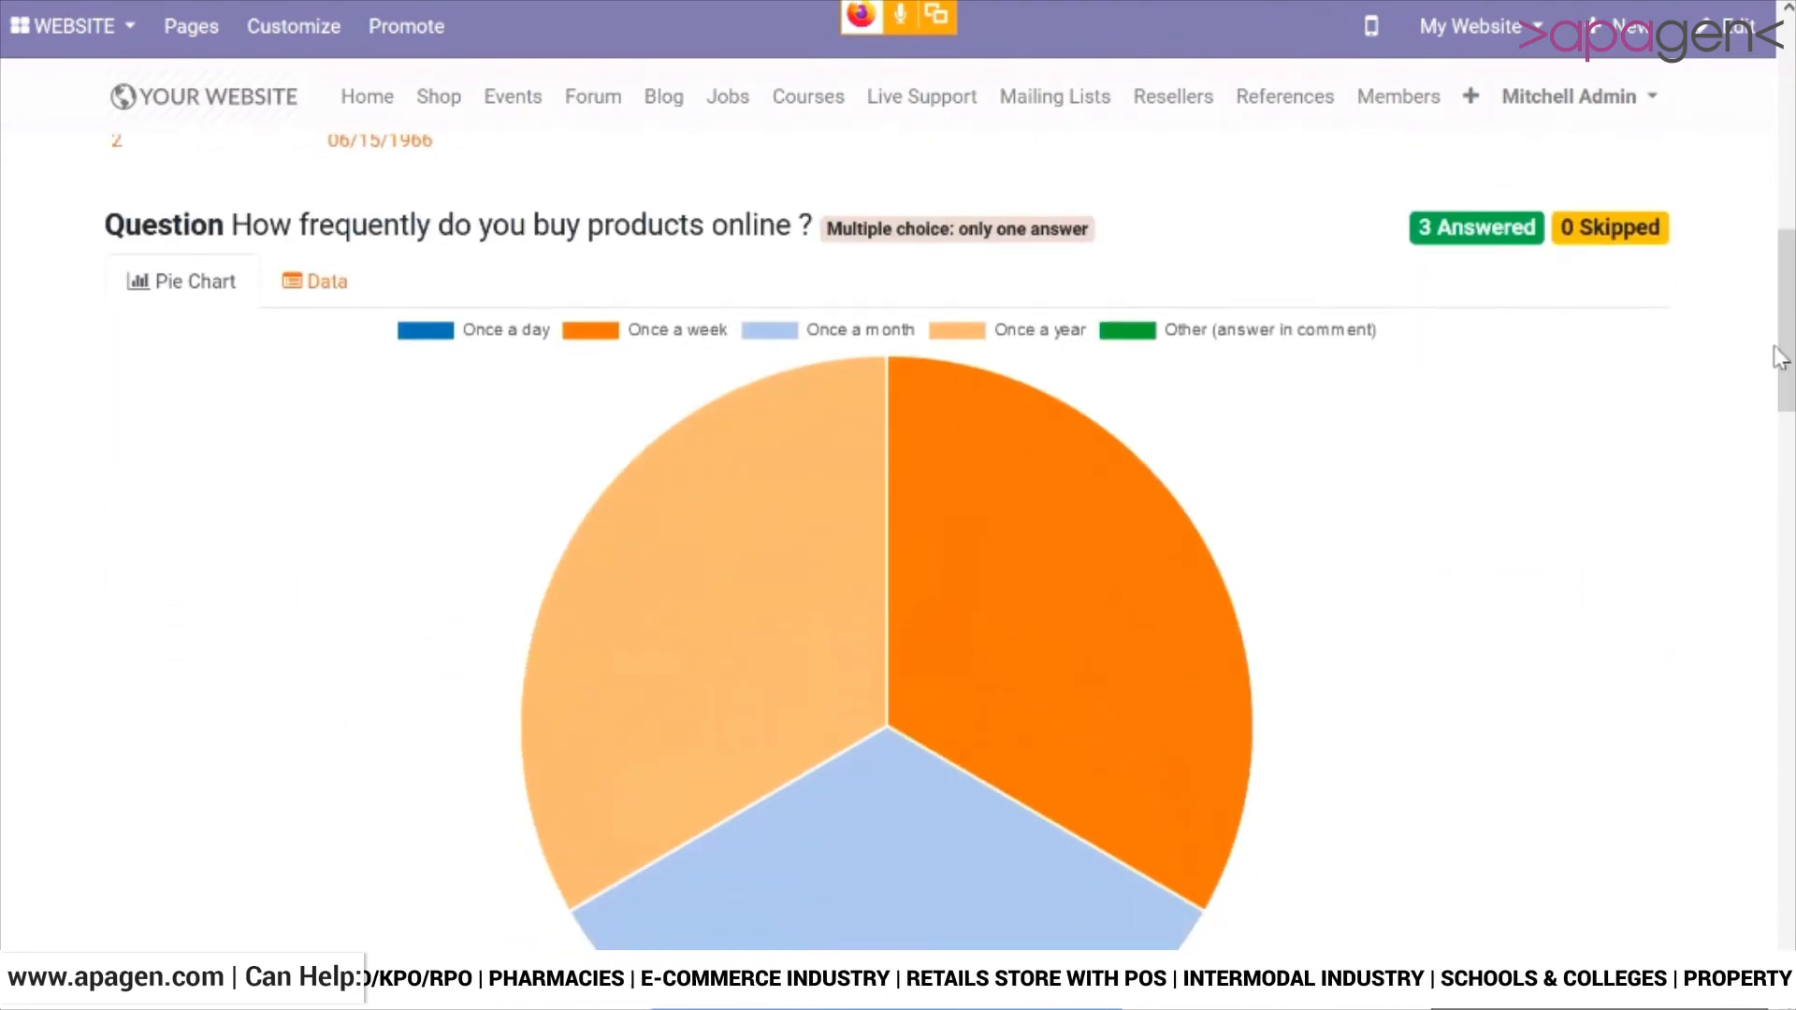
click(318, 285)
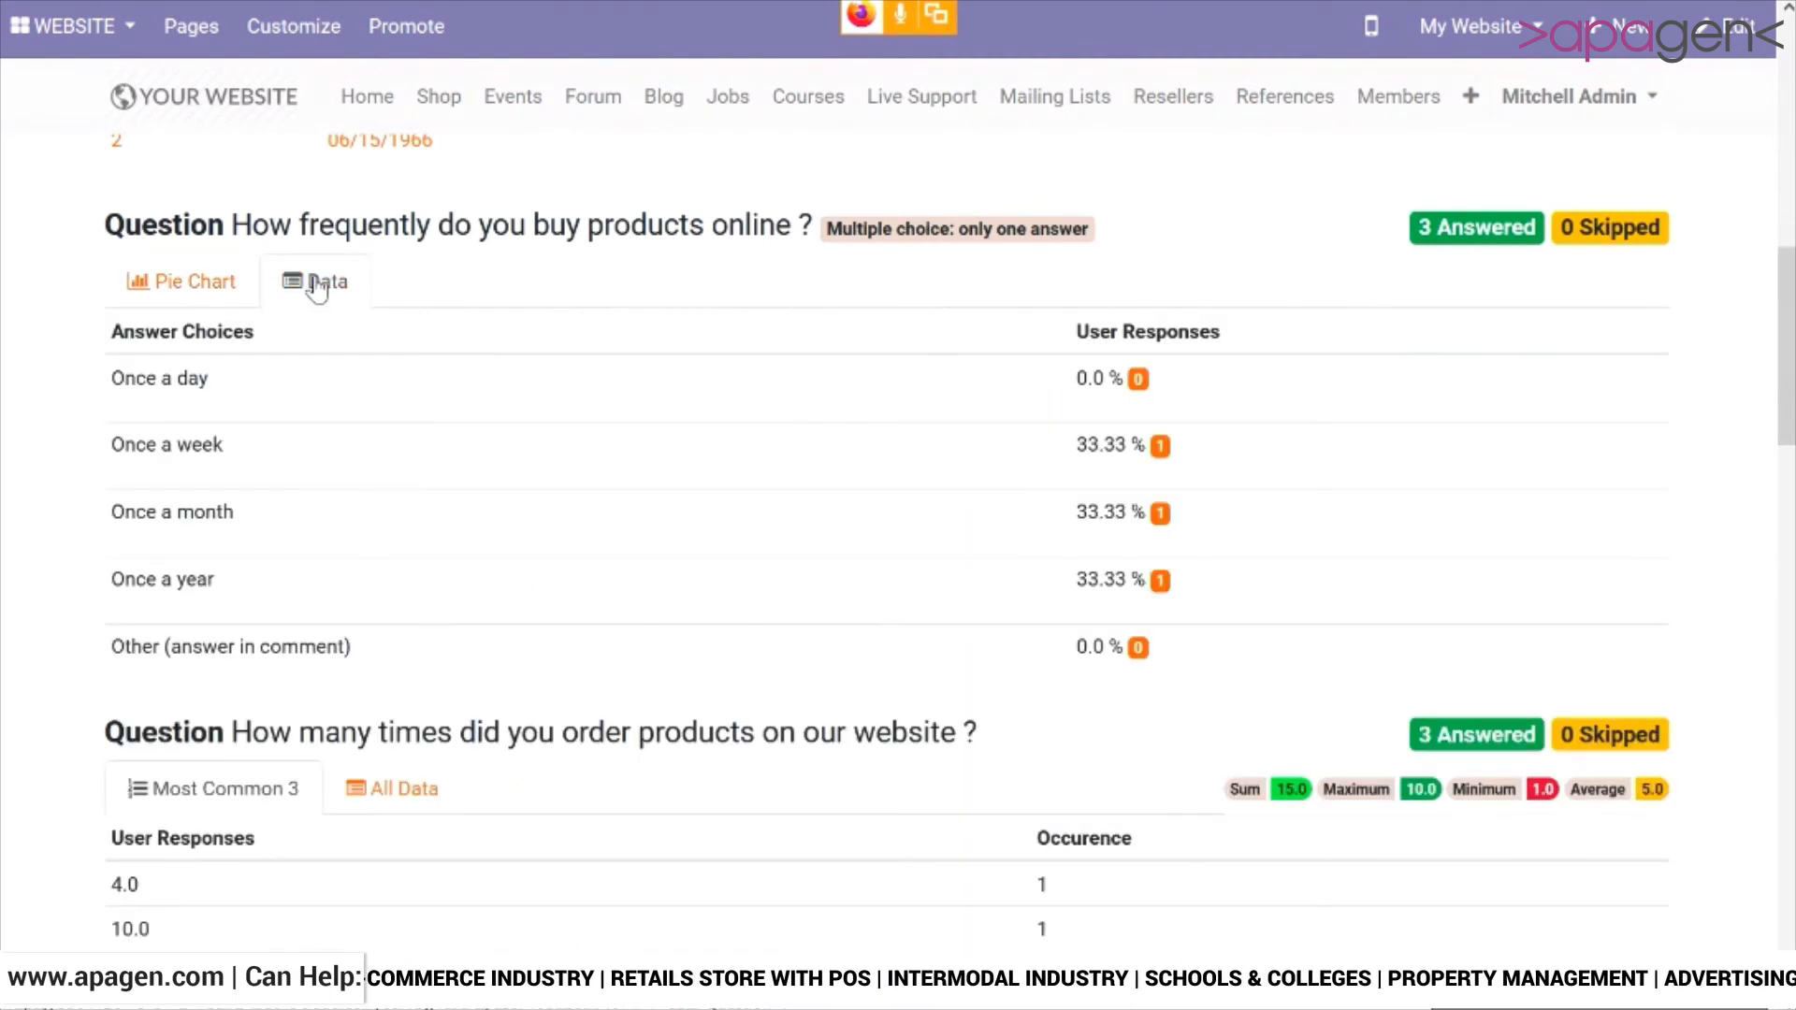
Step: Show the pie chart for "How frequently do you buy products online ?" and review the results of the questions that follow it
click(163, 290)
scroll(1784, 318, down, 8)
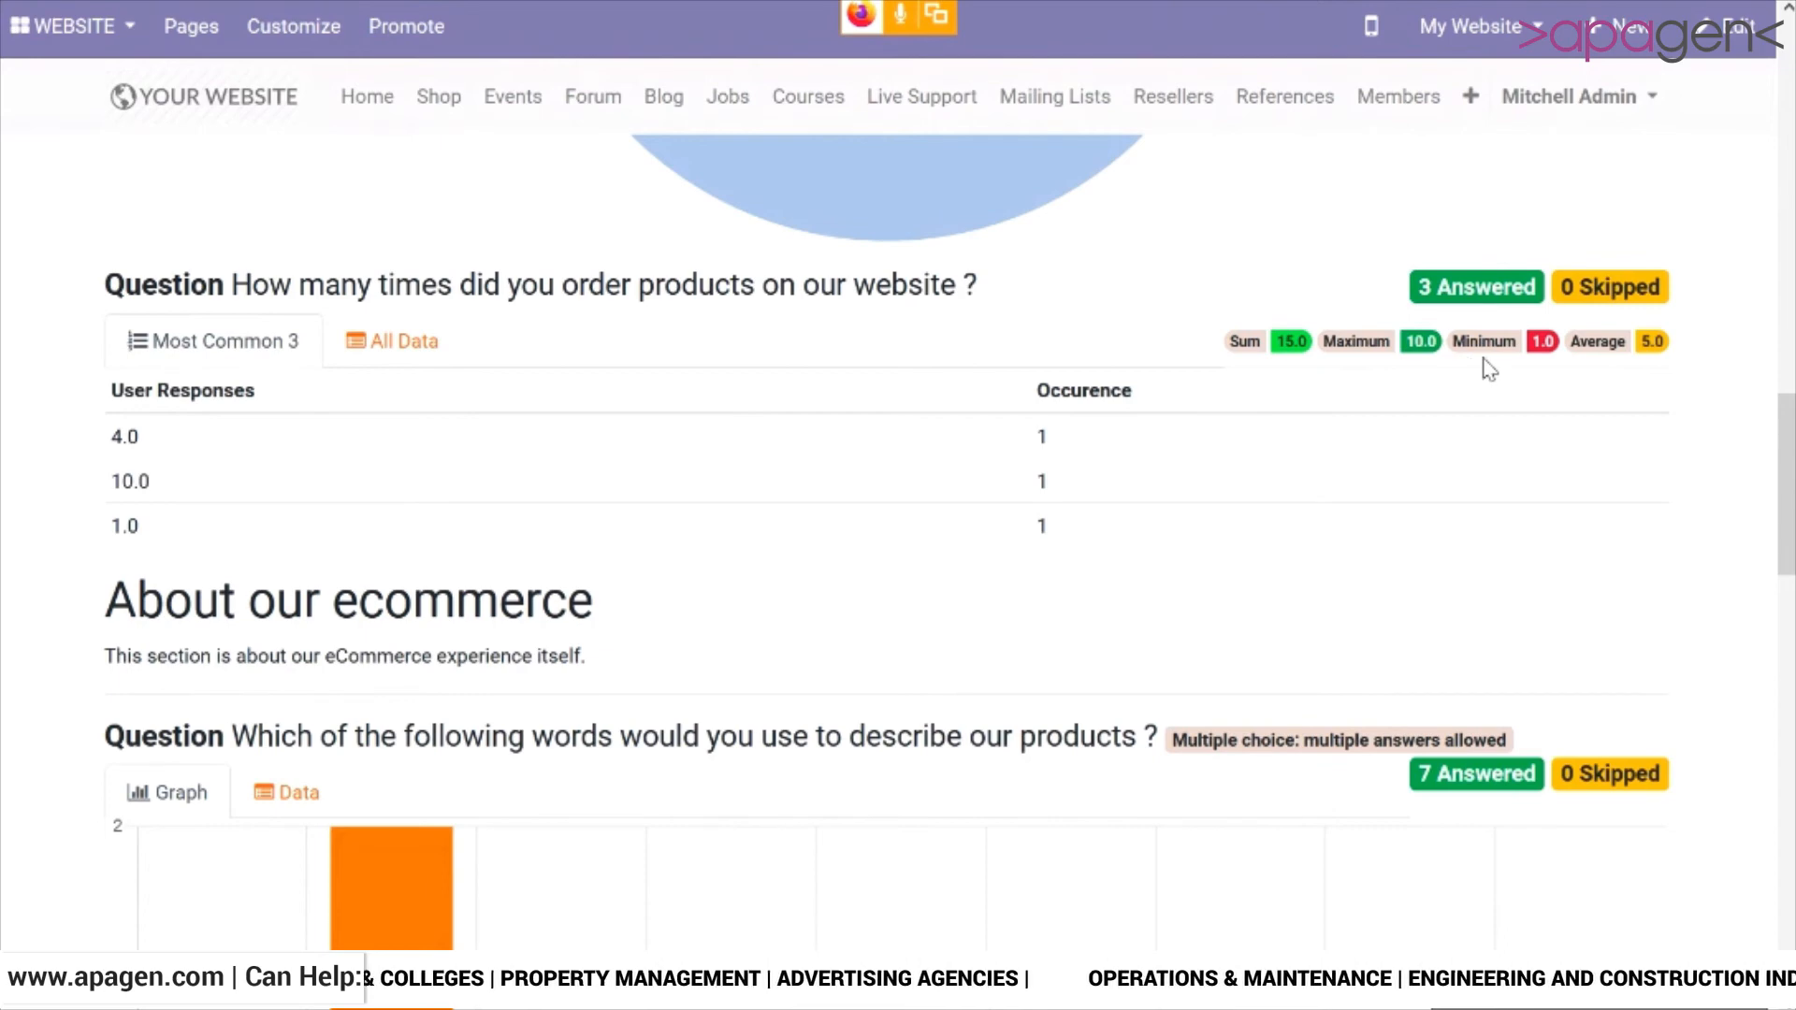
drag(1789, 485, 1683, 982)
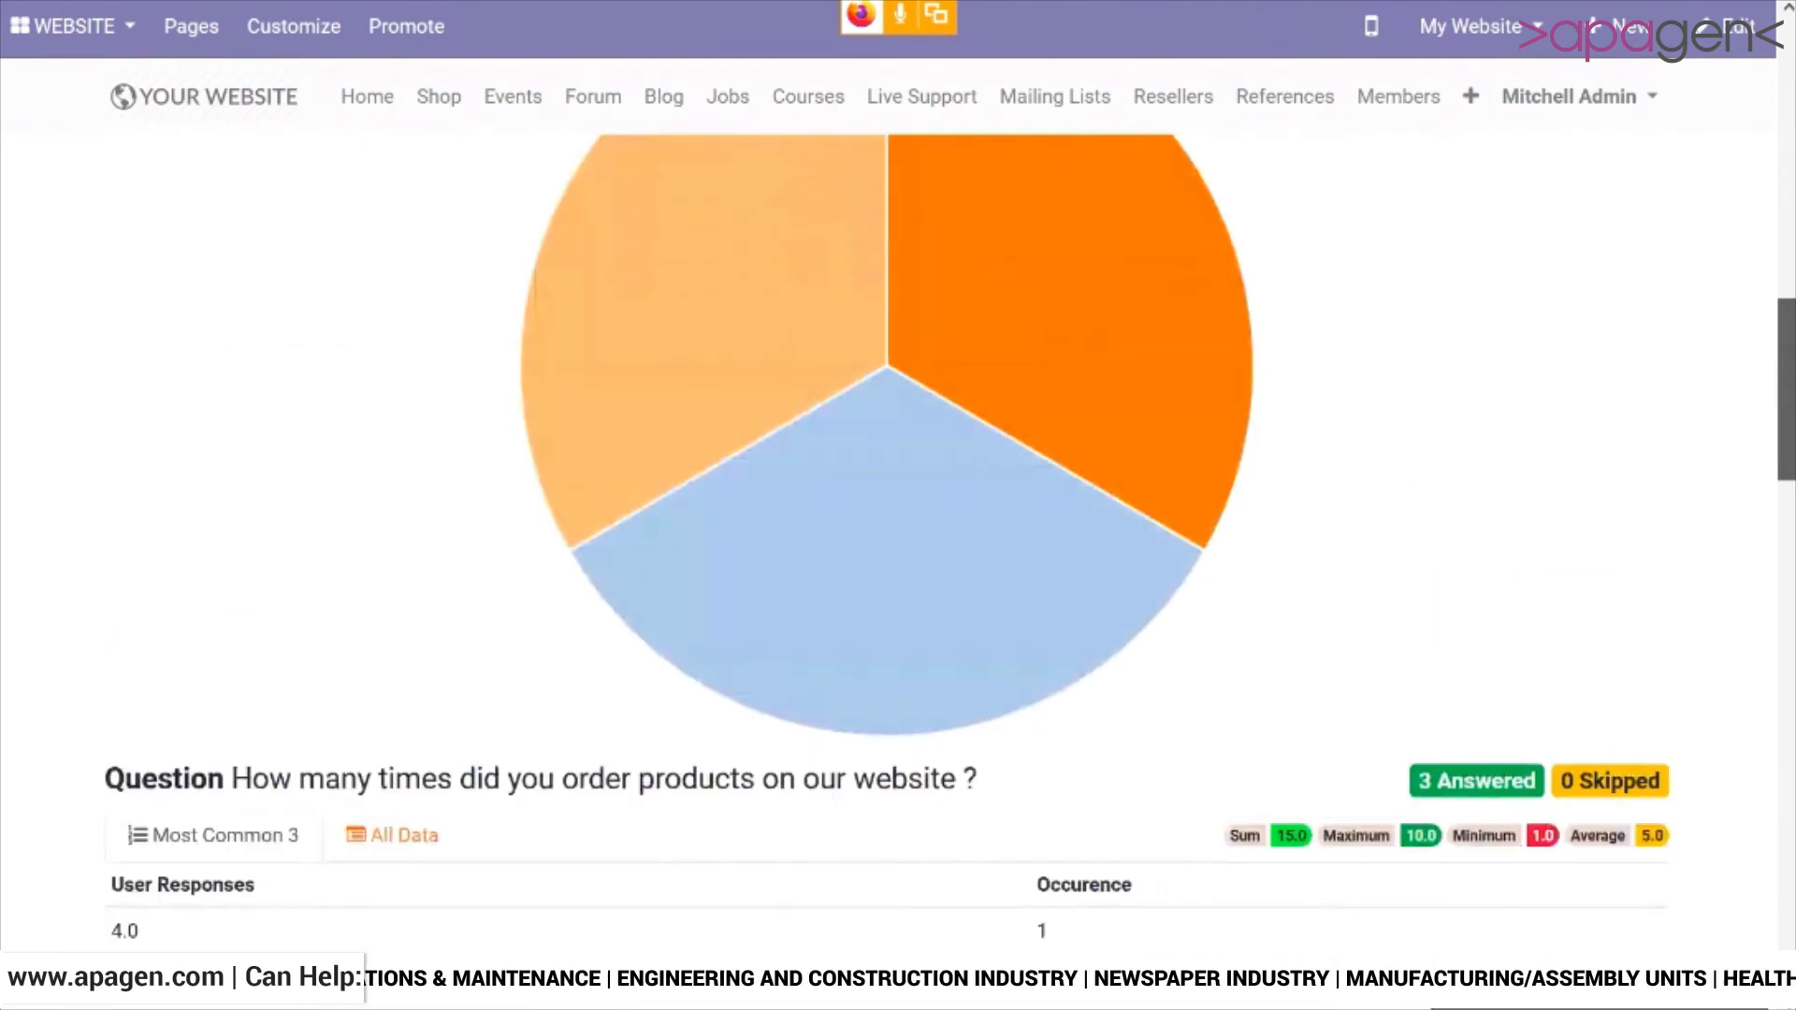
drag(1786, 389, 1786, 108)
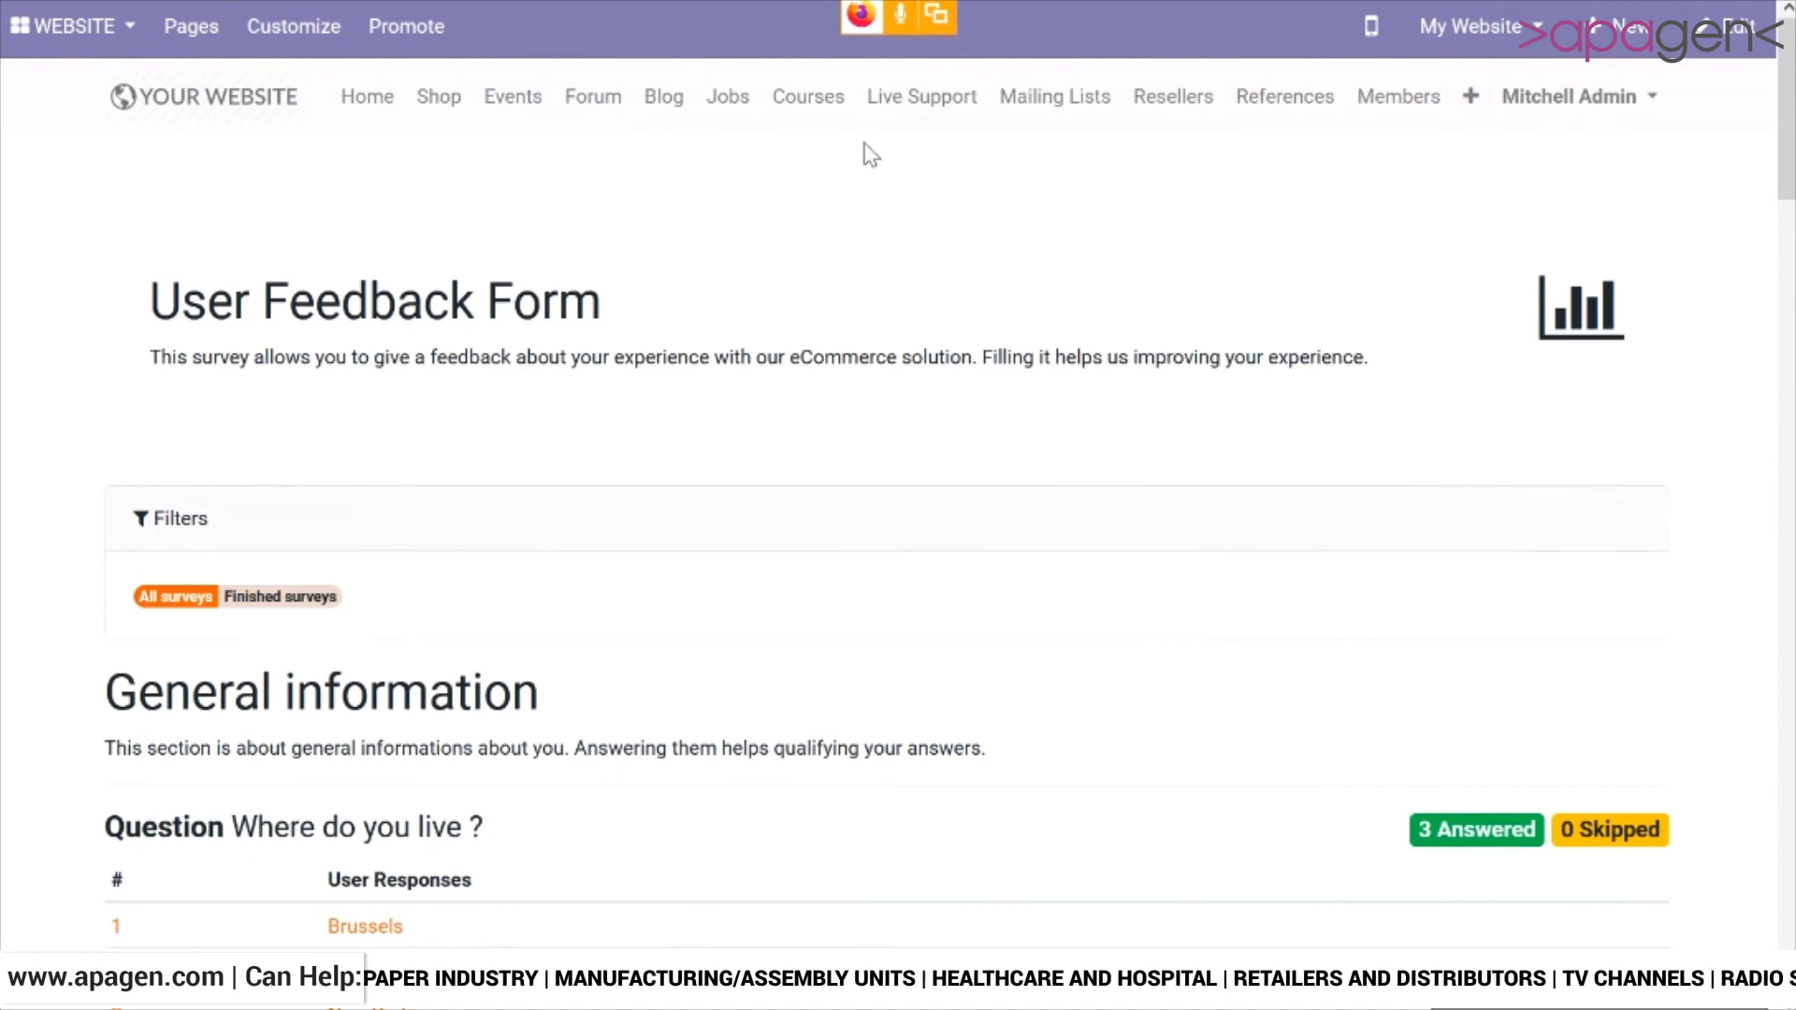
Step: Reopen the User Feedback Form survey from the Surveys app and return to the overview of all surveys
click(128, 19)
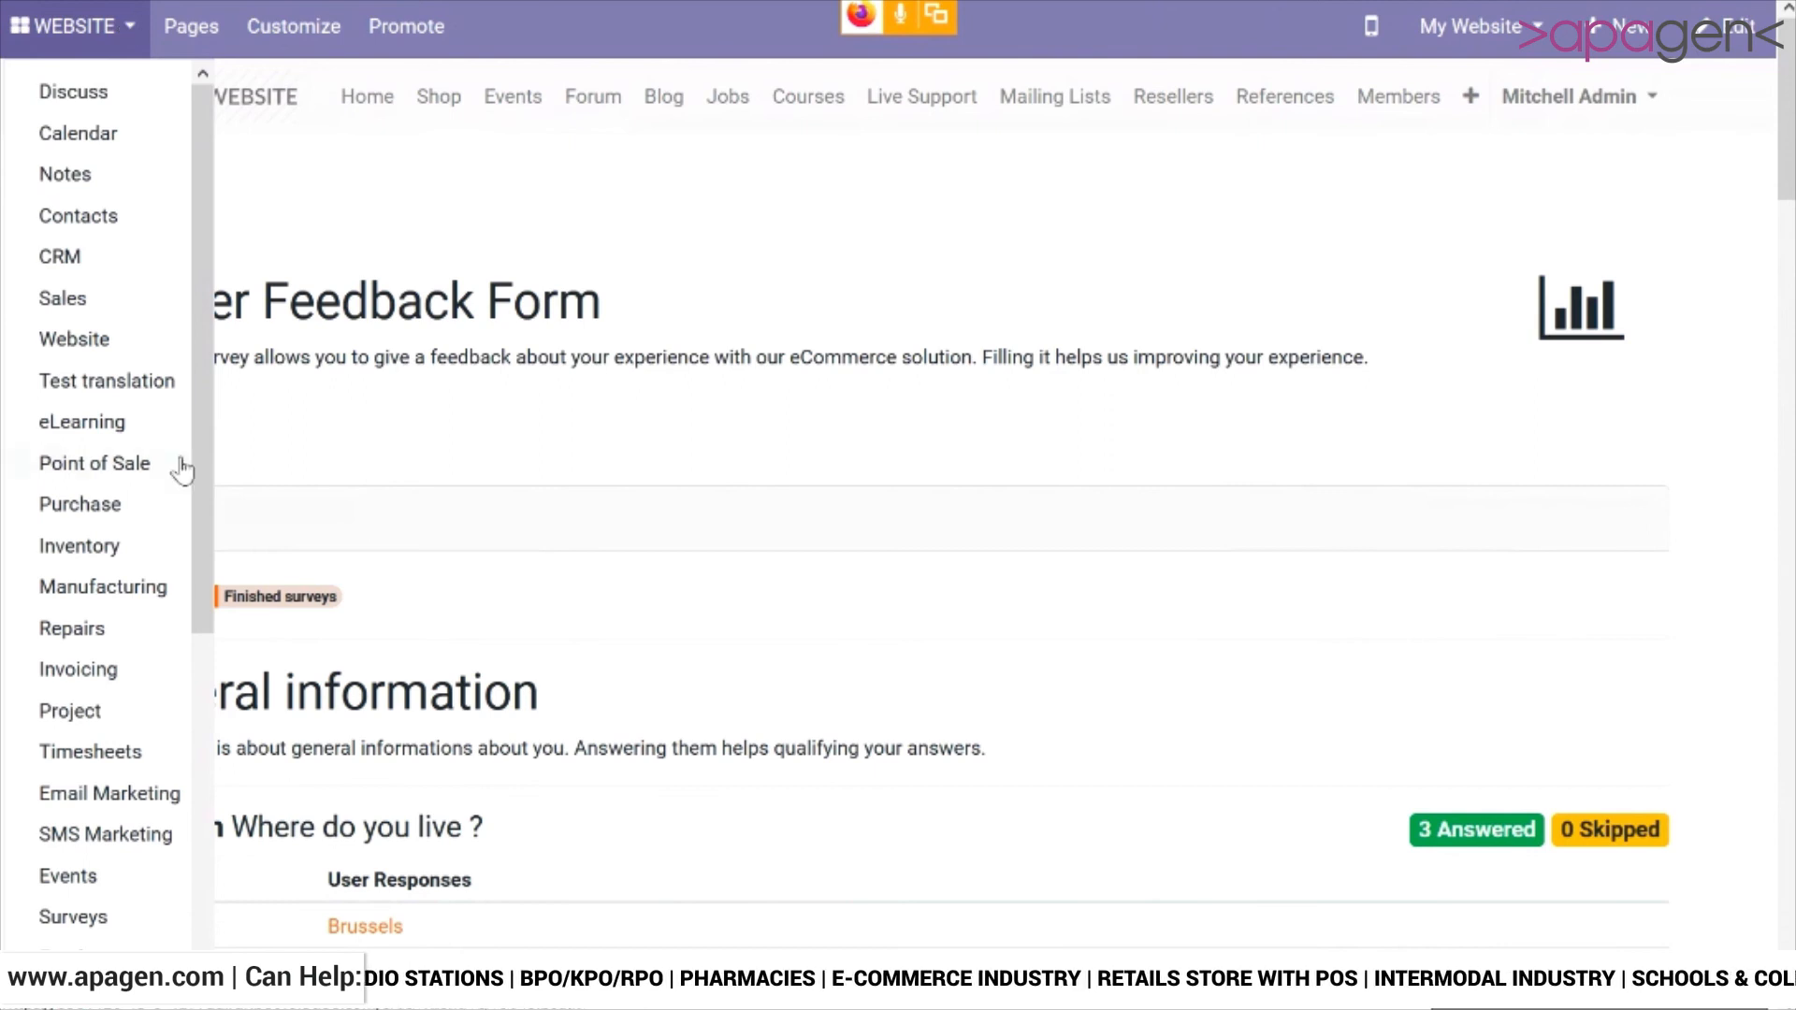
scroll(202, 524, down, 2)
scroll(204, 531, down, 2)
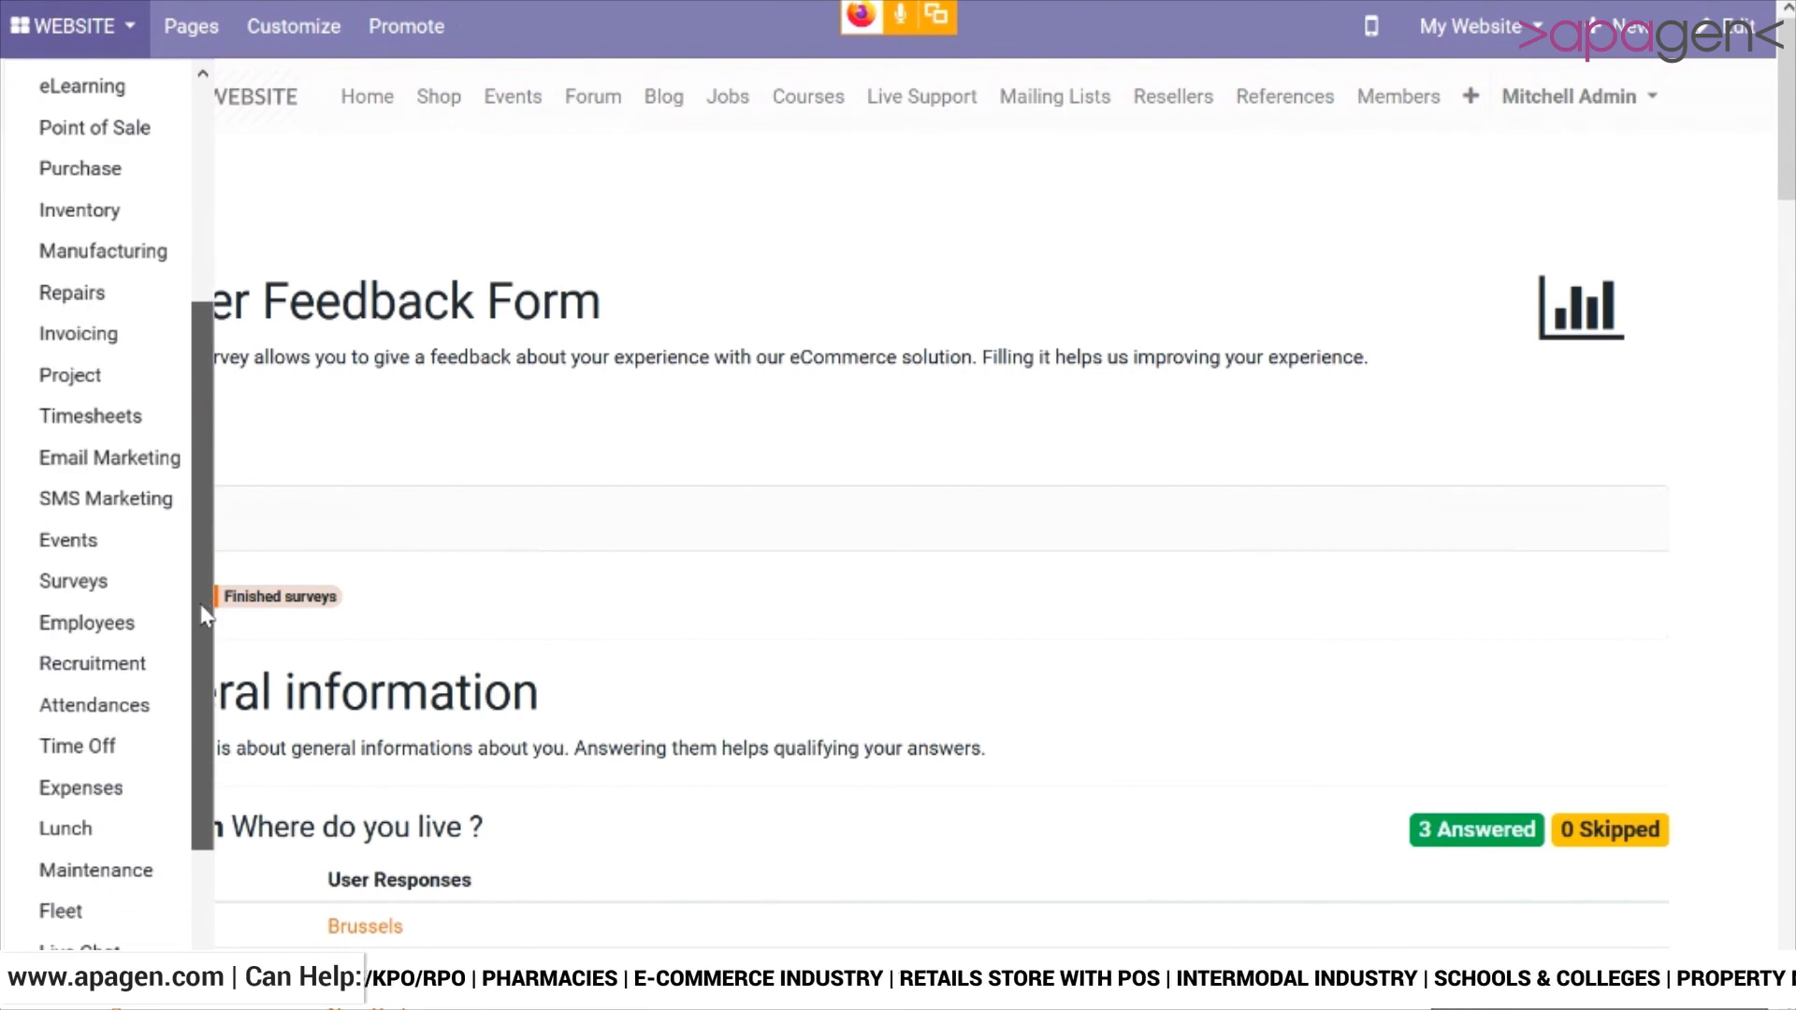
click(163, 581)
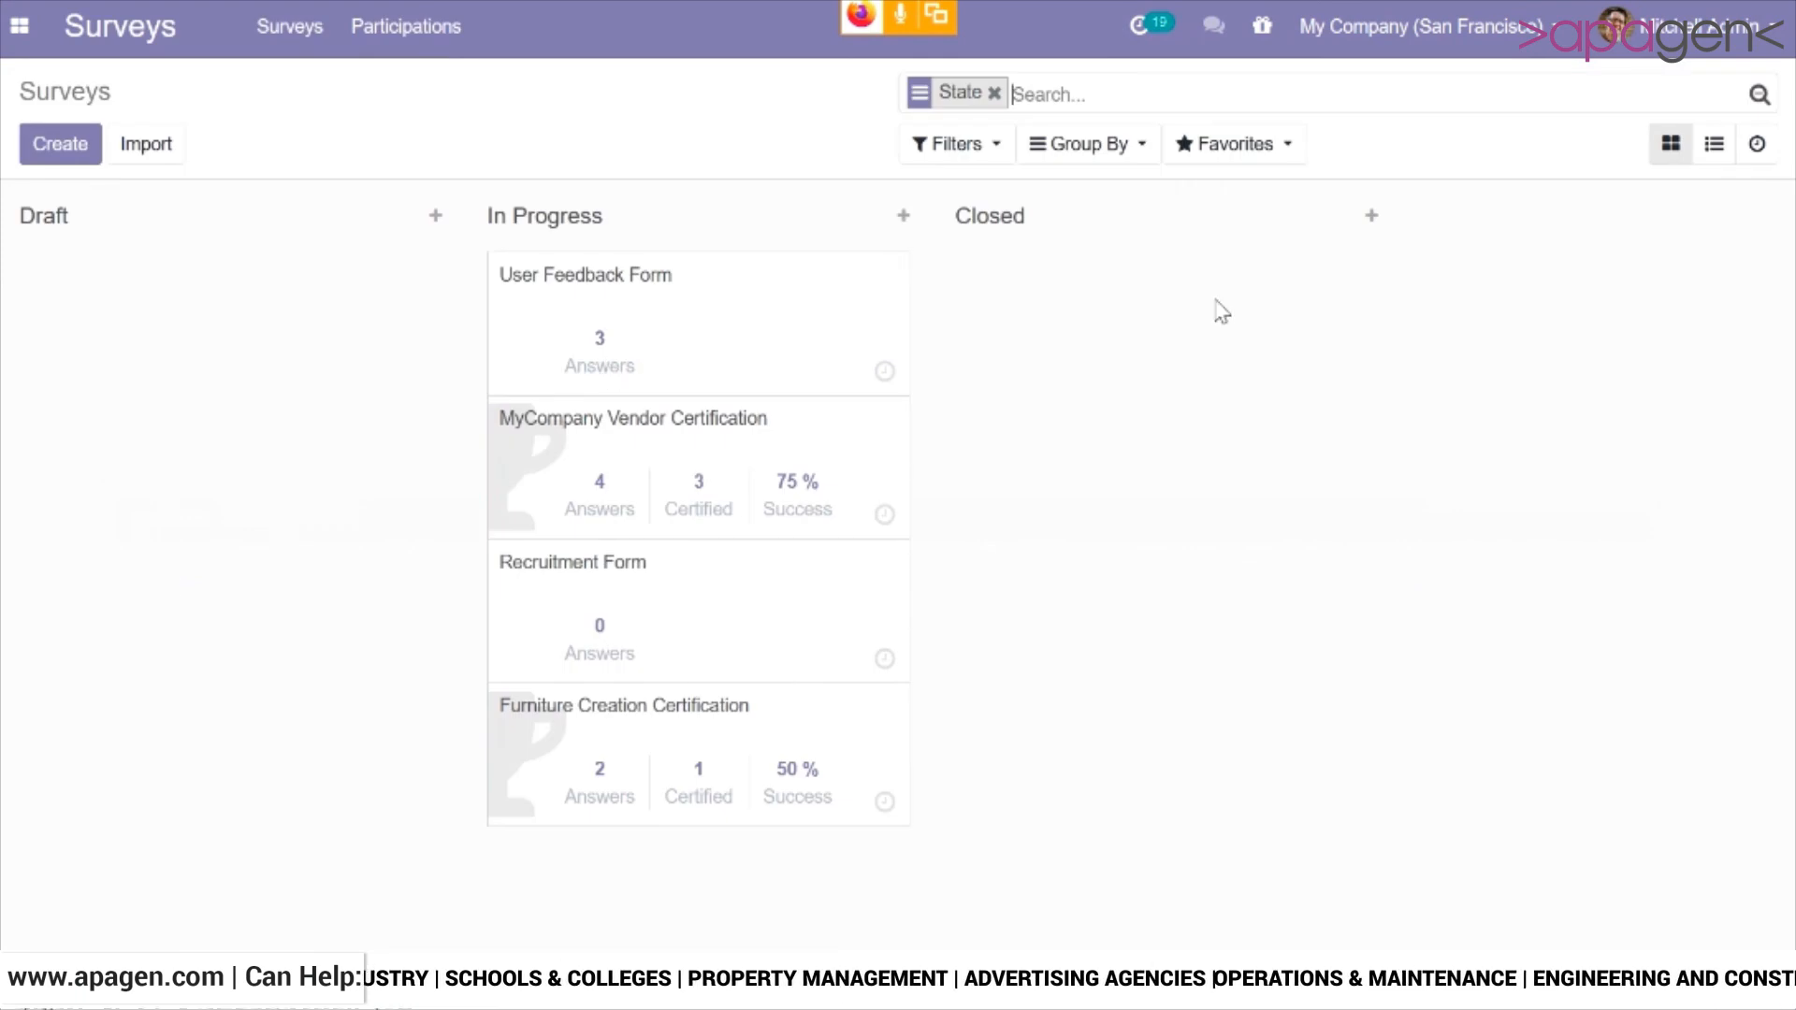
click(862, 330)
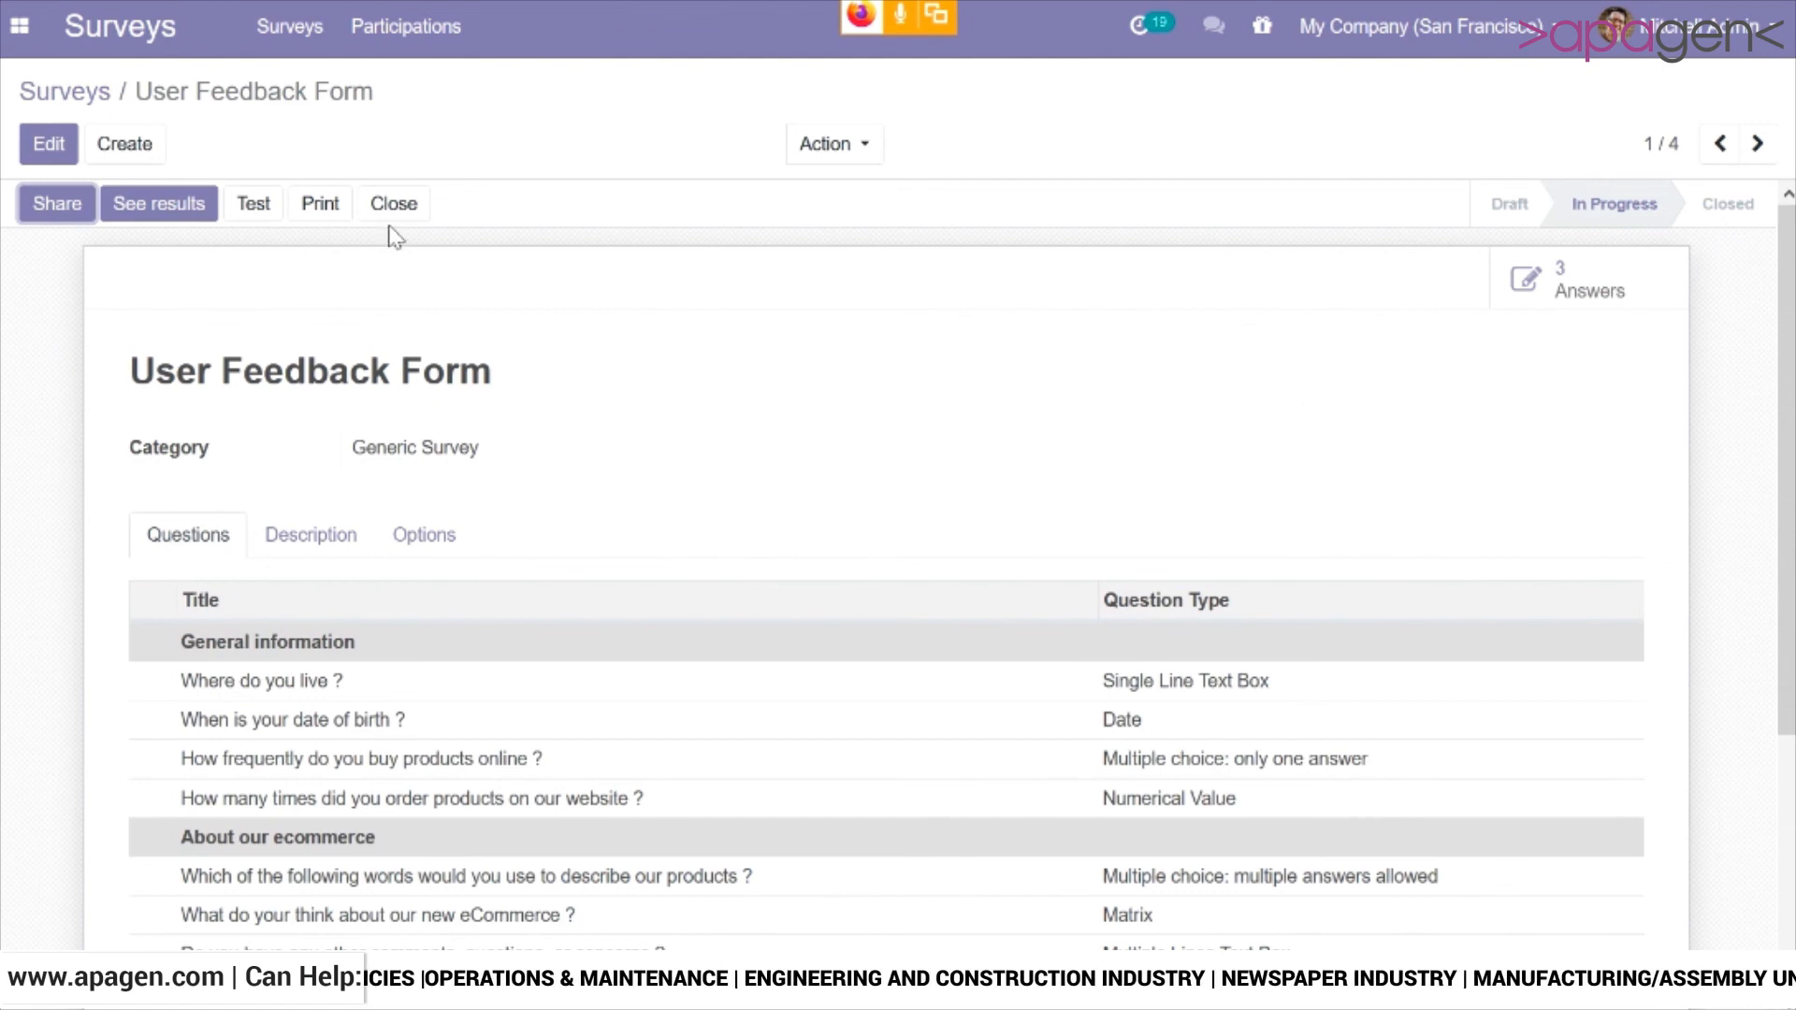
click(79, 101)
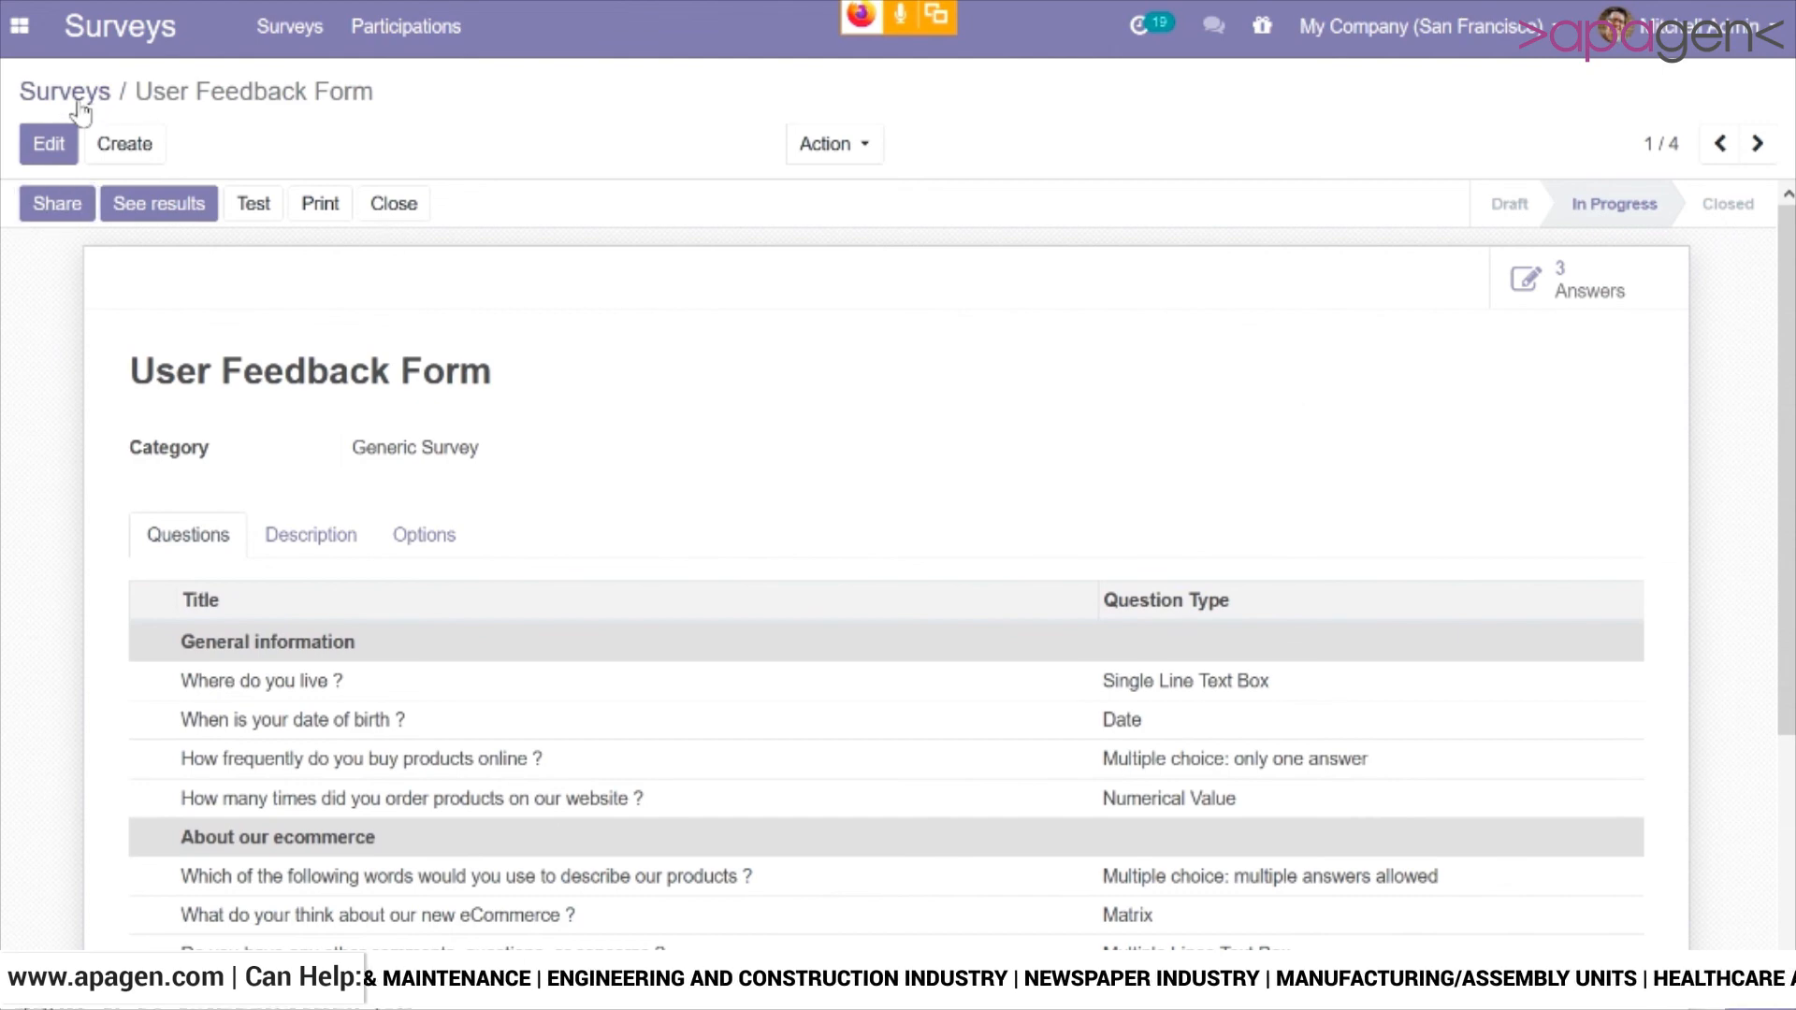